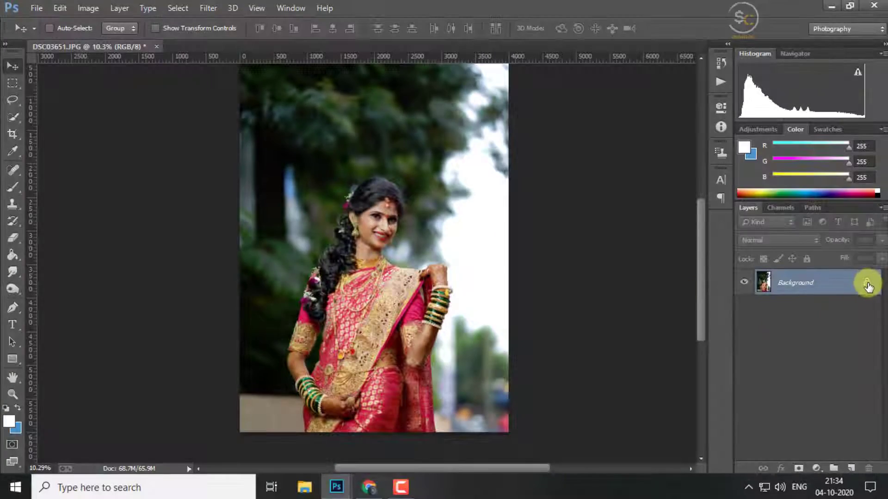
Step: Unlock DSC03651.JPG's Background into Layer 0 and create a duplicate of it
{"action": "left_click", "coordinate": [866, 284]}
{"action": "right_click", "coordinate": [823, 284]}
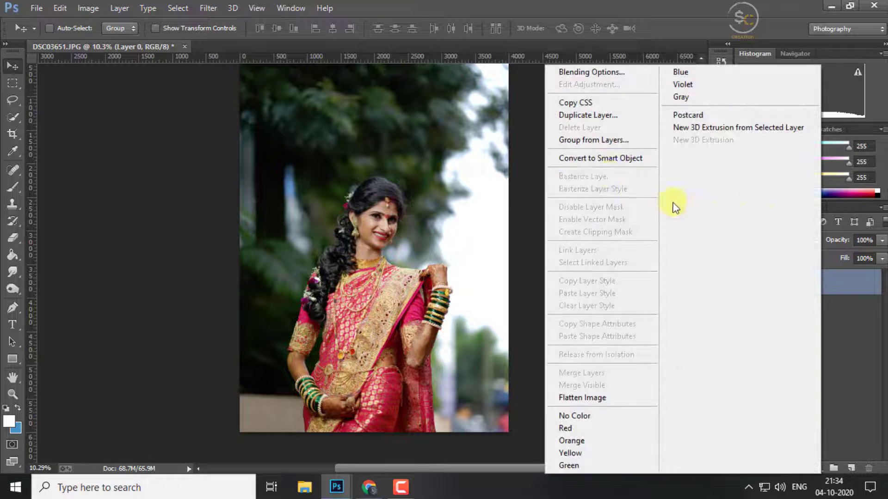
{"action": "left_click", "coordinate": [595, 119]}
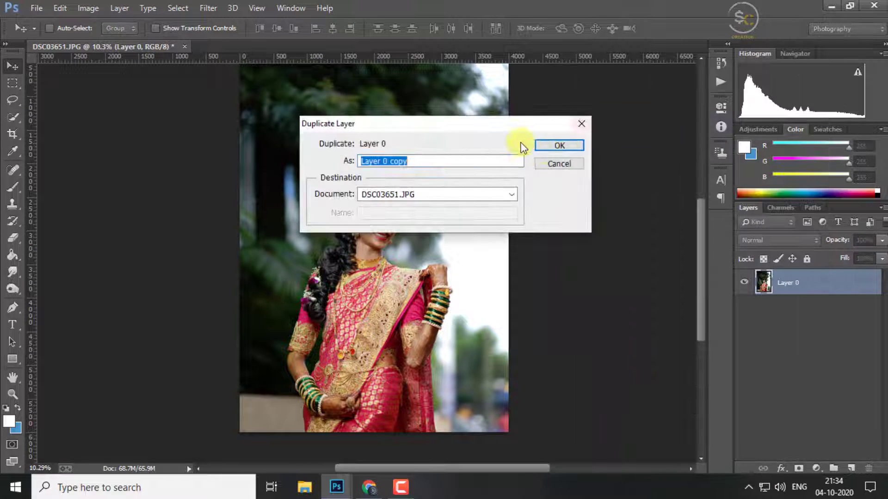
{"action": "left_click", "coordinate": [578, 152]}
{"action": "type", "text": "correction"}
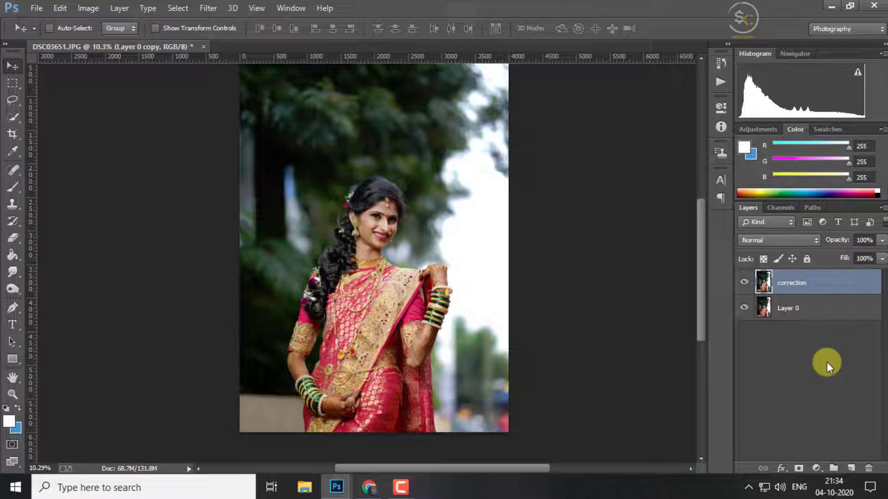
Step: Name the copy 'correction', select it, zoom into the face and pick the Spot Healing Brush
{"action": "left_click", "coordinate": [827, 362]}
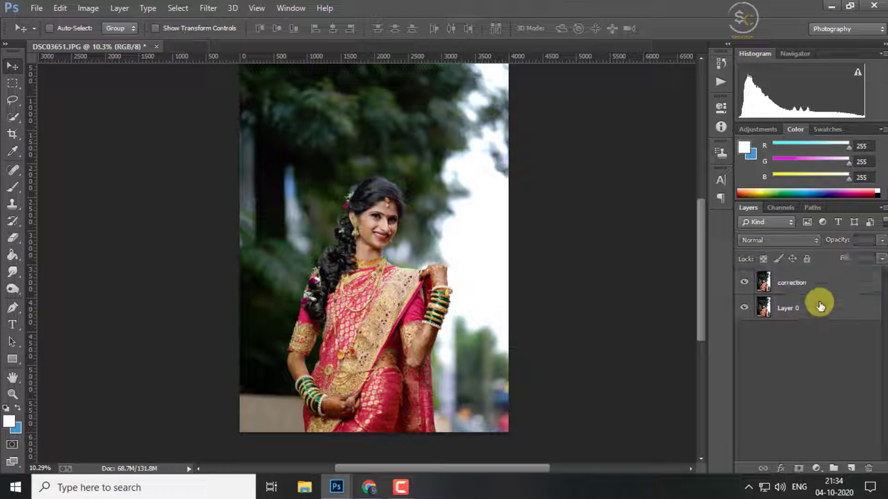
{"action": "left_click", "coordinate": [786, 283]}
{"action": "scroll", "coordinate": [376, 199], "scroll_direction": "up", "scroll_amount": 2}
{"action": "scroll", "coordinate": [381, 229], "scroll_direction": "up", "scroll_amount": 4}
{"action": "scroll", "coordinate": [382, 229], "scroll_direction": "up", "scroll_amount": 3}
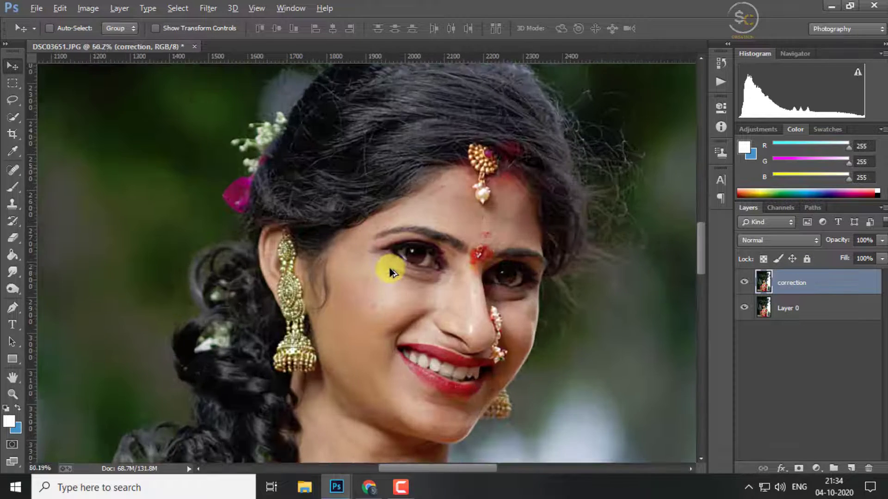
{"action": "scroll", "coordinate": [386, 264], "scroll_direction": "up", "scroll_amount": 3}
{"action": "scroll", "coordinate": [406, 262], "scroll_direction": "down", "scroll_amount": 2}
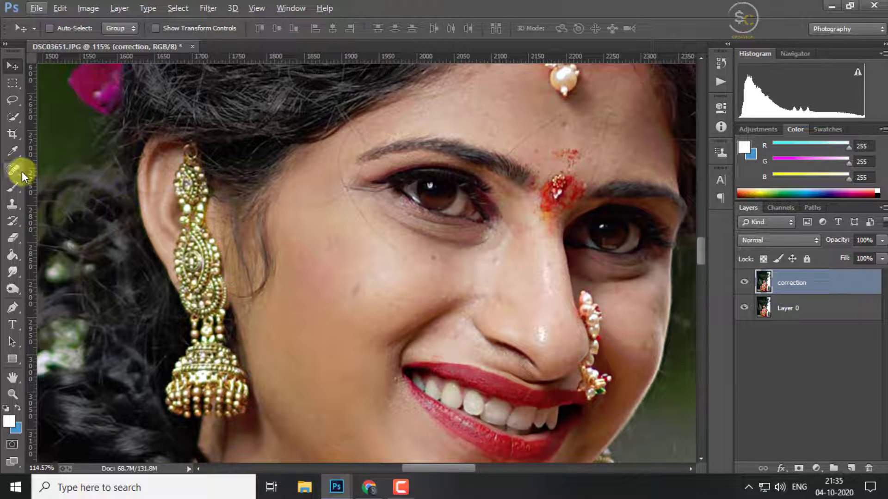
{"action": "left_click", "coordinate": [21, 171]}
{"action": "scroll", "coordinate": [386, 292], "scroll_direction": "up", "scroll_amount": 1}
{"action": "scroll", "coordinate": [339, 287], "scroll_direction": "up", "scroll_amount": 1}
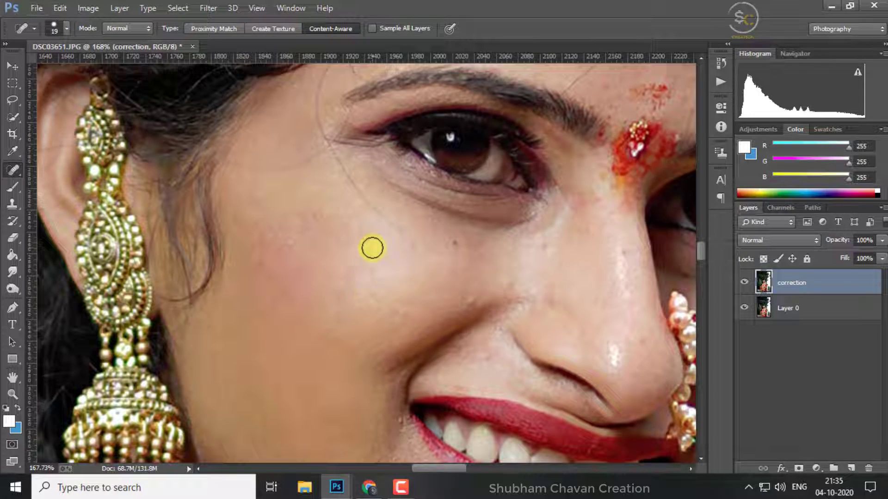
Step: Heal the cheek blemishes and the lines around the outer eye corner
{"action": "left_click", "coordinate": [453, 243]}
{"action": "left_click_drag", "start_coordinate": [345, 182], "coordinate": [387, 223]}
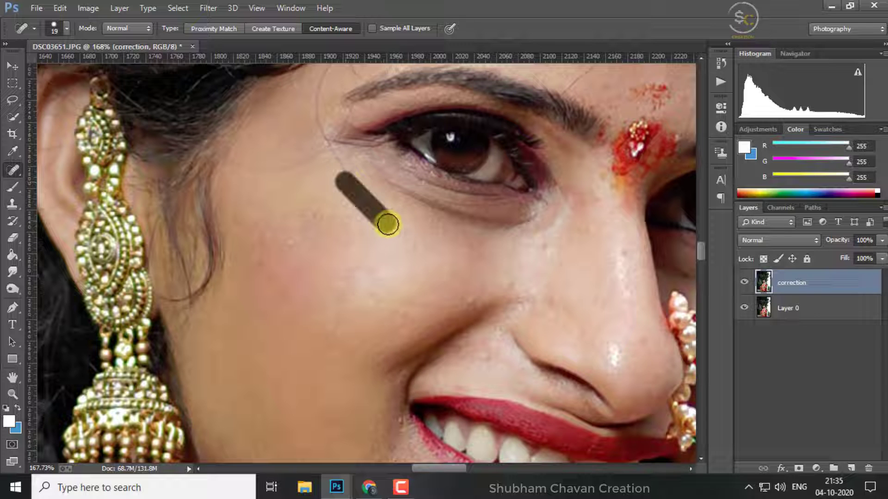
{"action": "scroll", "coordinate": [343, 245], "scroll_direction": "up", "scroll_amount": 2}
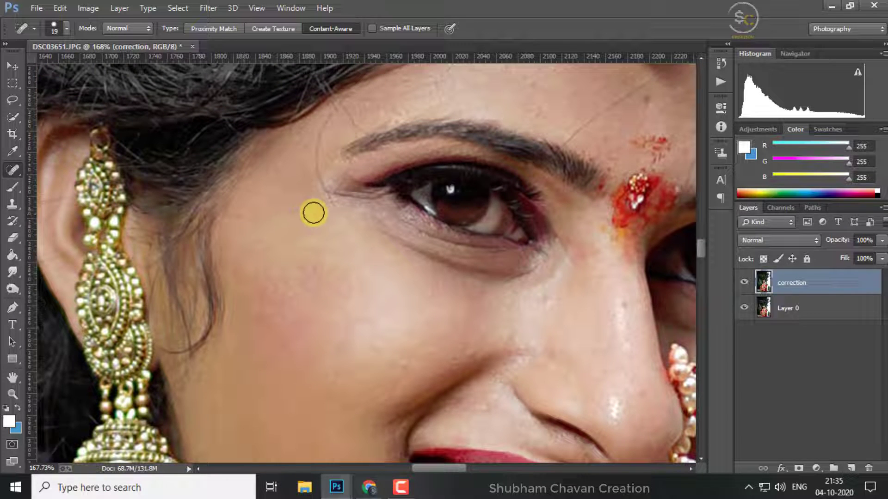
{"action": "scroll", "coordinate": [385, 226], "scroll_direction": "up", "scroll_amount": 2}
{"action": "scroll", "coordinate": [370, 249], "scroll_direction": "up", "scroll_amount": 2}
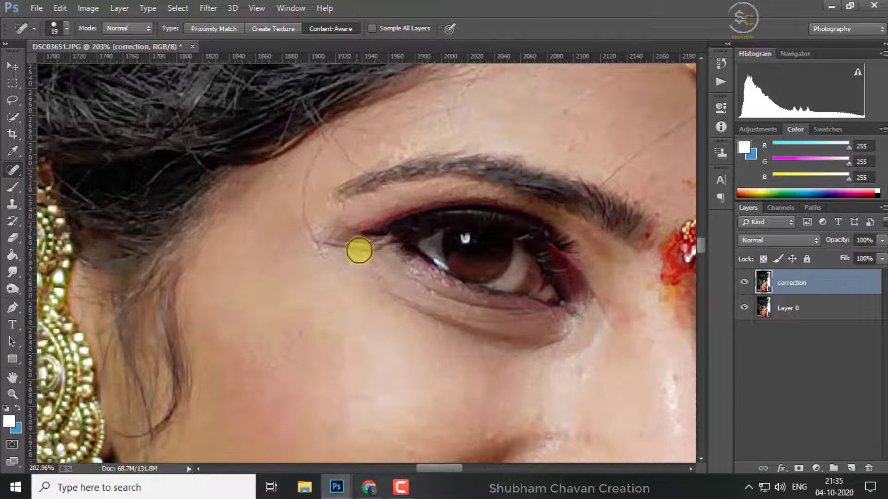
{"action": "right_click", "coordinate": [378, 274]}
{"action": "left_click_drag", "start_coordinate": [326, 142], "coordinate": [318, 250]}
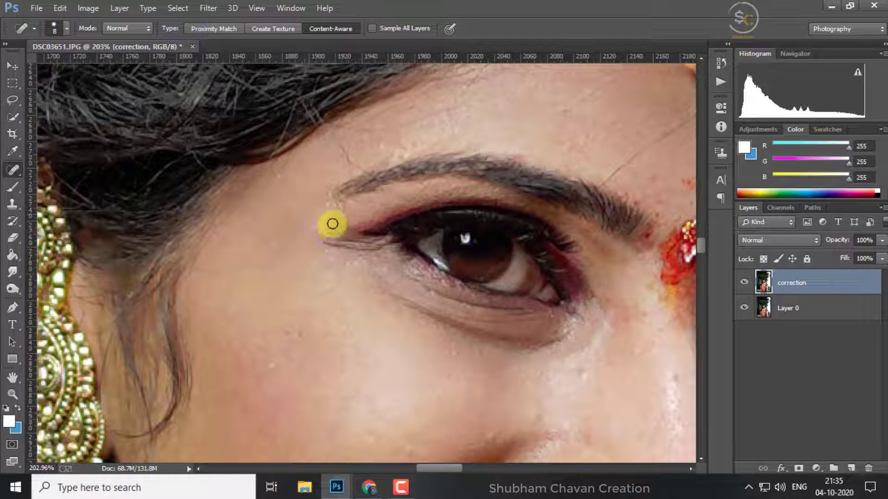
{"action": "left_click_drag", "start_coordinate": [343, 205], "coordinate": [332, 232]}
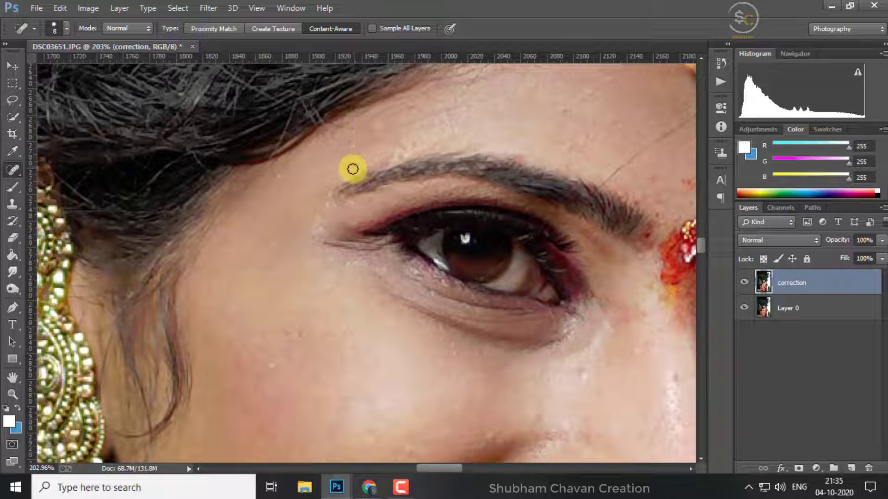
Step: Heal the forehead crease between the pearl and the eyebrow
{"action": "scroll", "coordinate": [415, 155], "scroll_direction": "down", "scroll_amount": 3}
{"action": "scroll", "coordinate": [626, 163], "scroll_direction": "up", "scroll_amount": 3}
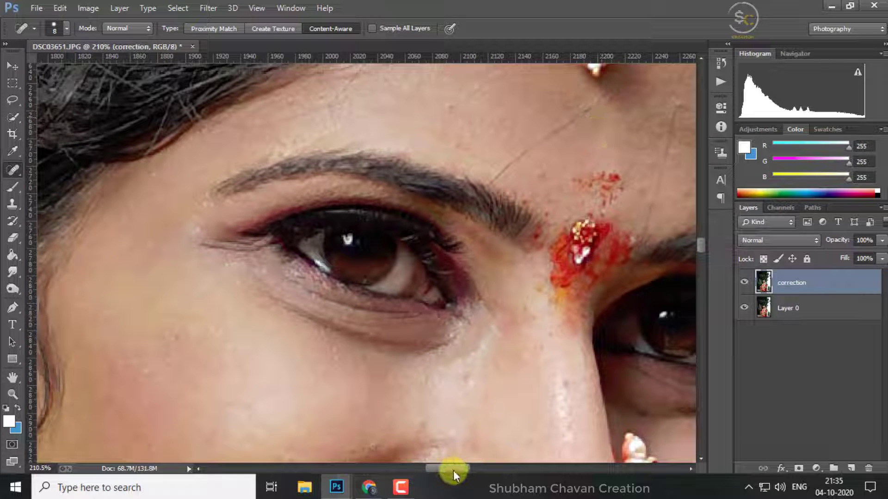
{"action": "left_click_drag", "start_coordinate": [453, 470], "coordinate": [465, 470]}
{"action": "scroll", "coordinate": [476, 260], "scroll_direction": "up", "scroll_amount": 2}
{"action": "scroll", "coordinate": [462, 222], "scroll_direction": "up", "scroll_amount": 1}
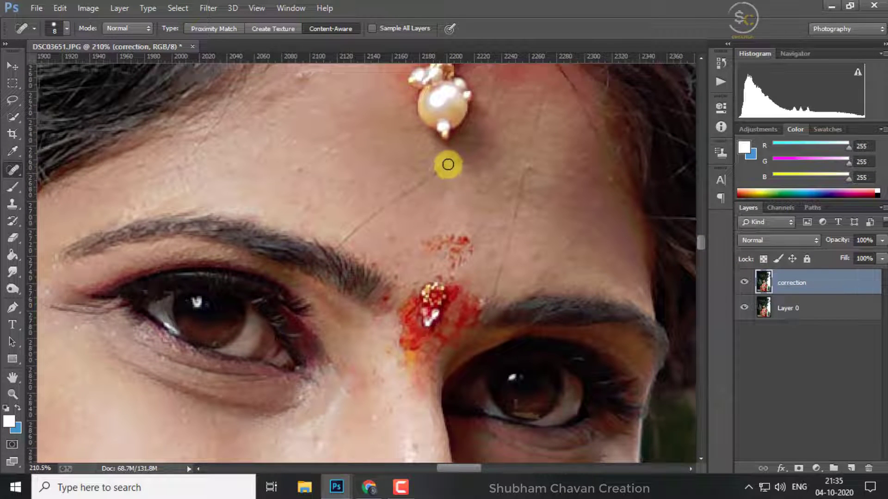
{"action": "left_click_drag", "start_coordinate": [447, 164], "coordinate": [342, 245]}
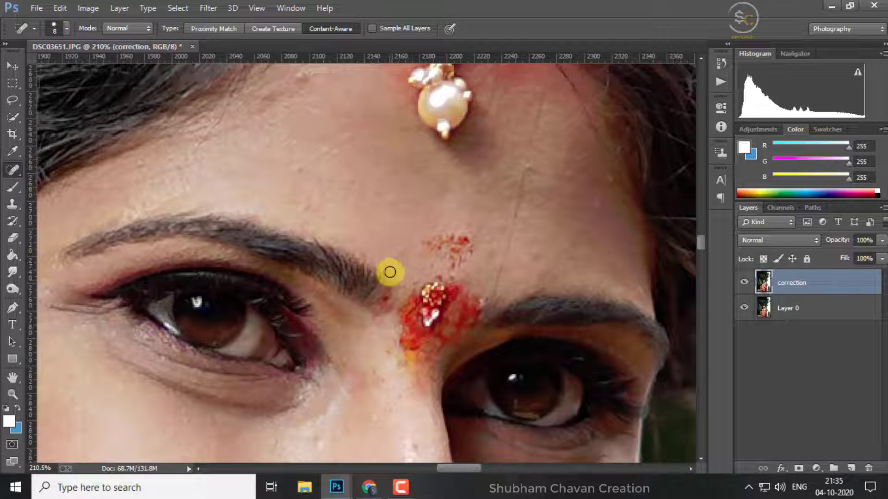
{"action": "scroll", "coordinate": [338, 188], "scroll_direction": "up", "scroll_amount": 1}
{"action": "scroll", "coordinate": [324, 190], "scroll_direction": "up", "scroll_amount": 1}
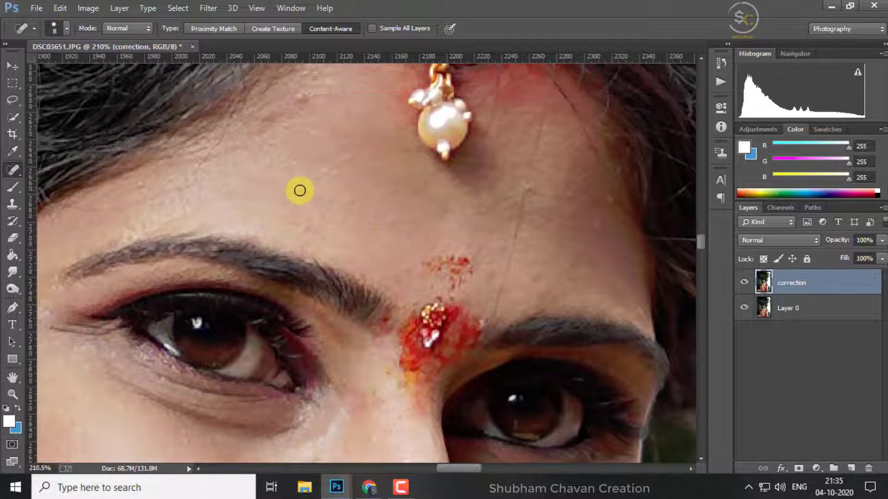
{"action": "scroll", "coordinate": [332, 168], "scroll_direction": "up", "scroll_amount": 1}
{"action": "right_click", "coordinate": [335, 166]}
Step: Set the healing brush to 12 px and heal three forehead creases above the eyebrow
{"action": "type", "text": "12"}
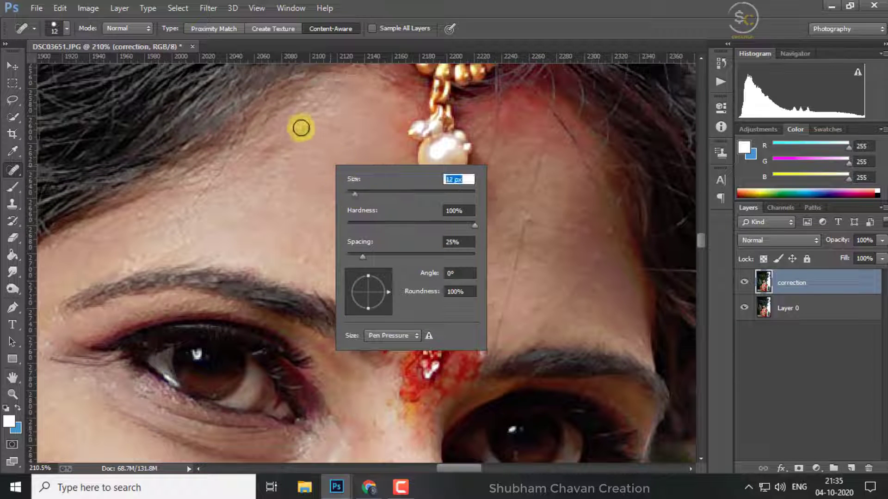
{"action": "key", "text": "Return"}
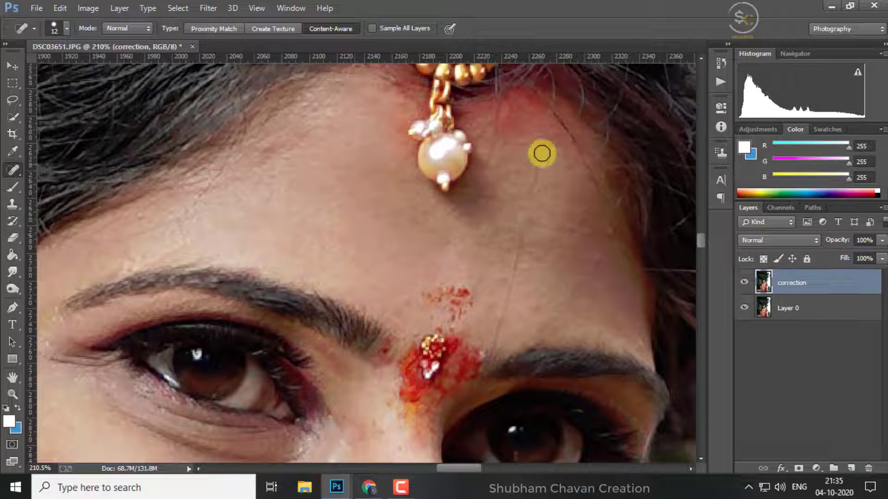
{"action": "left_click_drag", "start_coordinate": [546, 140], "coordinate": [497, 338]}
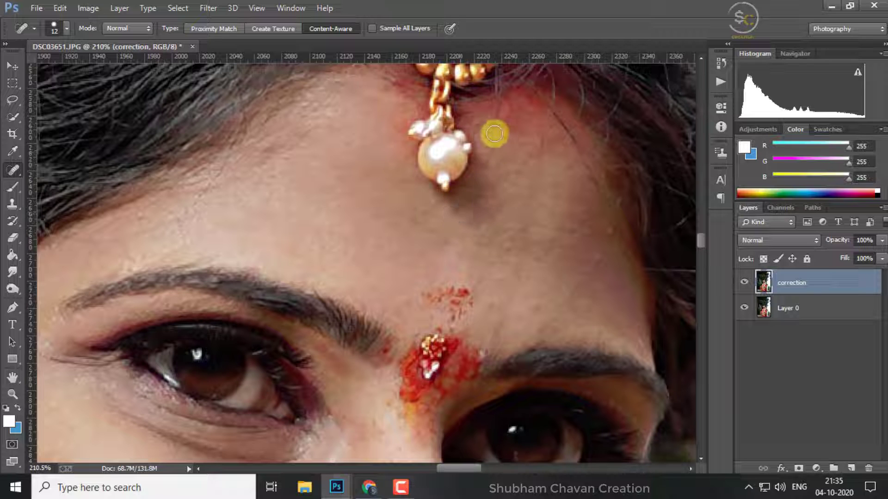
{"action": "left_click_drag", "start_coordinate": [494, 134], "coordinate": [488, 180]}
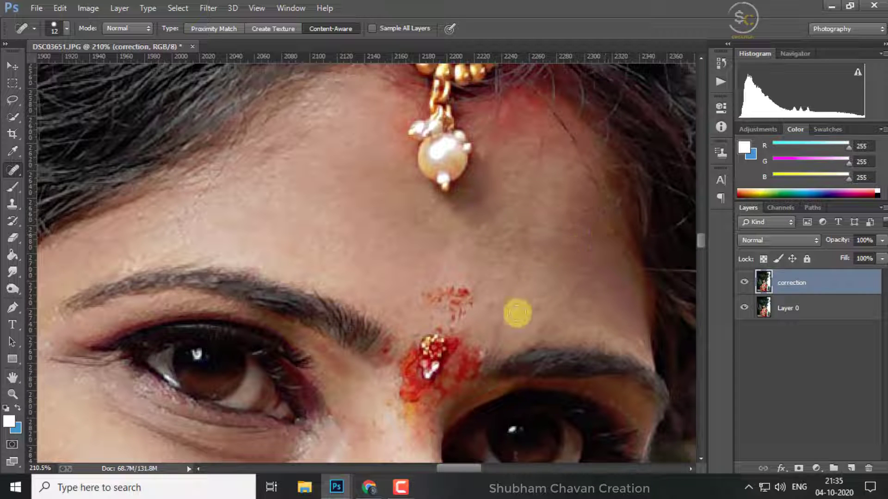
{"action": "left_click_drag", "start_coordinate": [533, 193], "coordinate": [527, 247]}
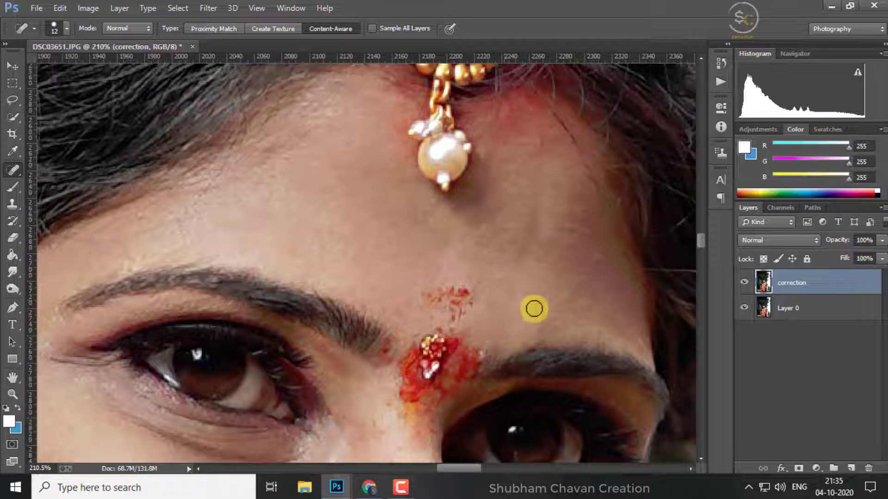
Step: Dab away two small forehead spots and review the healed skin
{"action": "left_click", "coordinate": [535, 302]}
{"action": "left_click", "coordinate": [587, 209]}
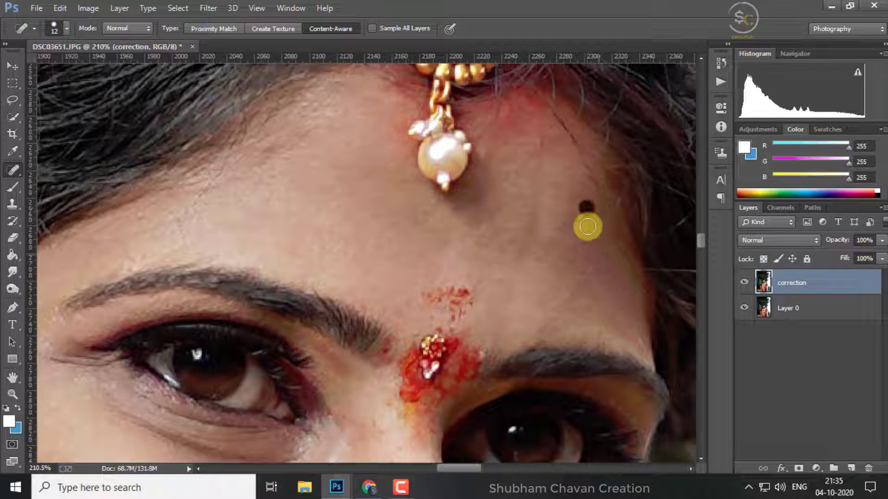
{"action": "scroll", "coordinate": [575, 231], "scroll_direction": "down", "scroll_amount": 1}
{"action": "scroll", "coordinate": [502, 224], "scroll_direction": "down", "scroll_amount": 2}
{"action": "scroll", "coordinate": [391, 190], "scroll_direction": "up", "scroll_amount": 2}
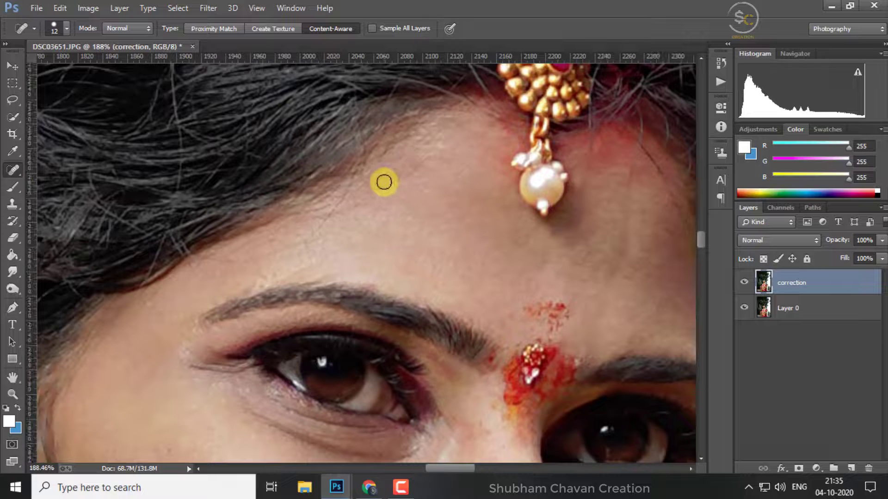
{"action": "scroll", "coordinate": [362, 237], "scroll_direction": "down", "scroll_amount": 2}
{"action": "scroll", "coordinate": [366, 296], "scroll_direction": "down", "scroll_amount": 3}
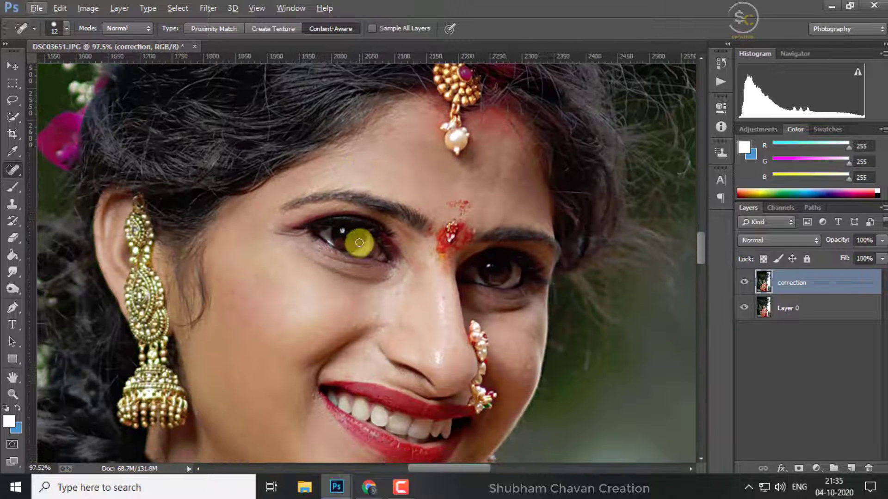
{"action": "scroll", "coordinate": [384, 301], "scroll_direction": "down", "scroll_amount": 1}
{"action": "scroll", "coordinate": [597, 350], "scroll_direction": "down", "scroll_amount": 1}
{"action": "scroll", "coordinate": [579, 349], "scroll_direction": "up", "scroll_amount": 2}
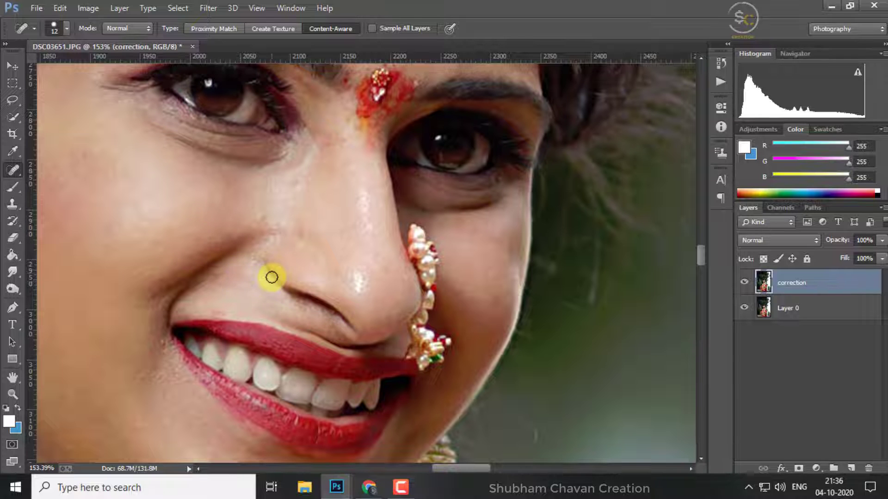
Step: Heal the dark mark beside the nose bridge and inspect the retouched face
{"action": "scroll", "coordinate": [271, 277], "scroll_direction": "up", "scroll_amount": 2}
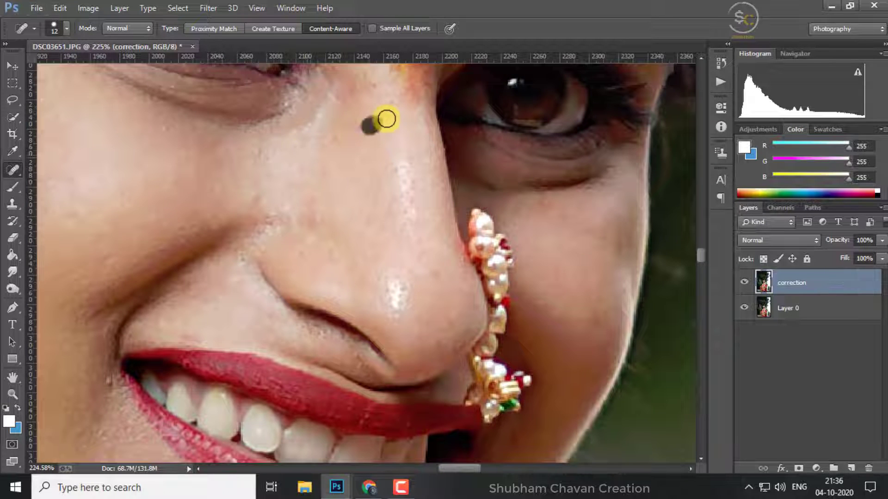
{"action": "scroll", "coordinate": [377, 133], "scroll_direction": "up", "scroll_amount": 1}
{"action": "scroll", "coordinate": [380, 168], "scroll_direction": "up", "scroll_amount": 2}
{"action": "left_click_drag", "start_coordinate": [365, 125], "coordinate": [386, 149]}
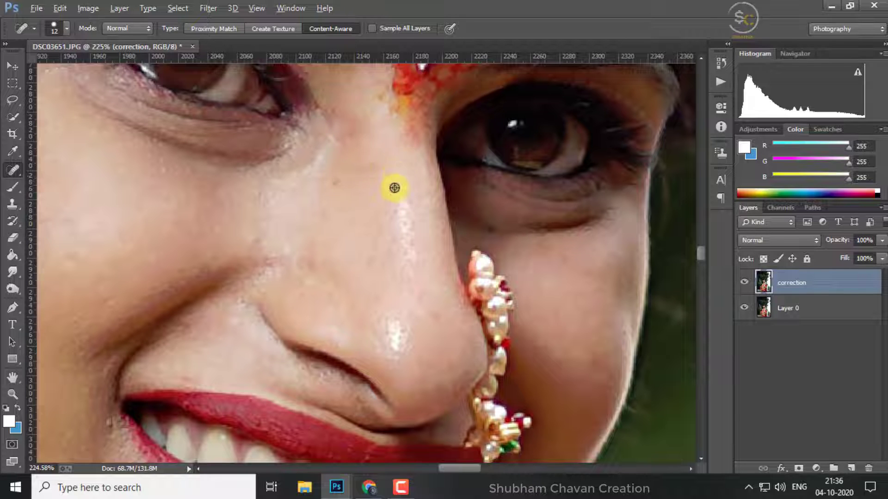
{"action": "scroll", "coordinate": [394, 188], "scroll_direction": "down", "scroll_amount": 3}
{"action": "scroll", "coordinate": [371, 198], "scroll_direction": "up", "scroll_amount": 3}
{"action": "scroll", "coordinate": [361, 188], "scroll_direction": "down", "scroll_amount": 1}
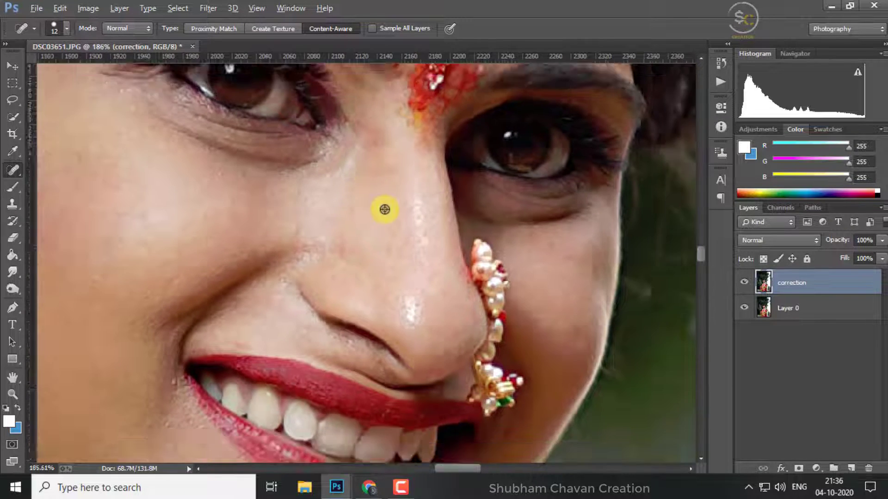
{"action": "scroll", "coordinate": [250, 355], "scroll_direction": "down", "scroll_amount": 2}
{"action": "scroll", "coordinate": [266, 301], "scroll_direction": "up", "scroll_amount": 3}
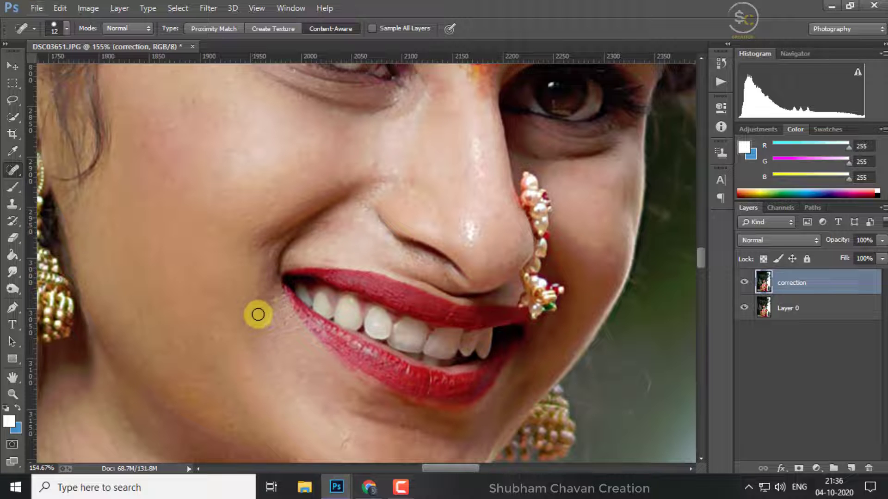
{"action": "scroll", "coordinate": [258, 314], "scroll_direction": "down", "scroll_amount": 2}
{"action": "scroll", "coordinate": [254, 295], "scroll_direction": "up", "scroll_amount": 2}
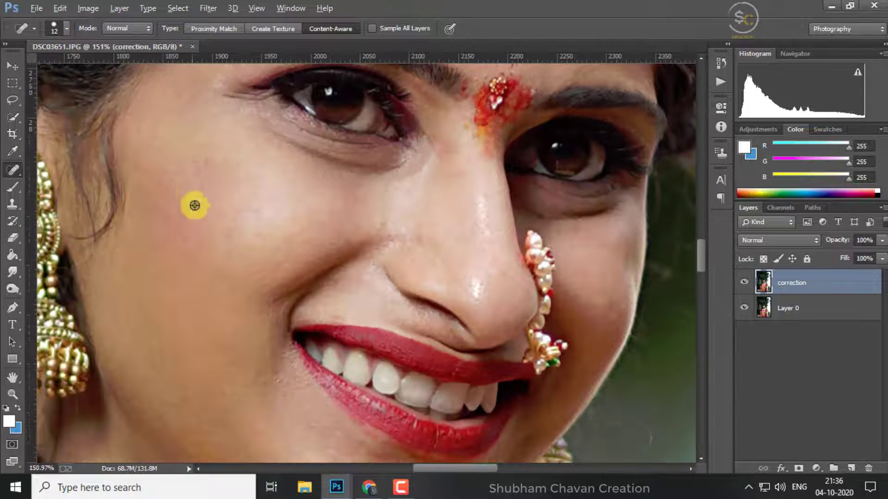
{"action": "scroll", "coordinate": [238, 232], "scroll_direction": "down", "scroll_amount": 3}
{"action": "scroll", "coordinate": [240, 242], "scroll_direction": "down", "scroll_amount": 1}
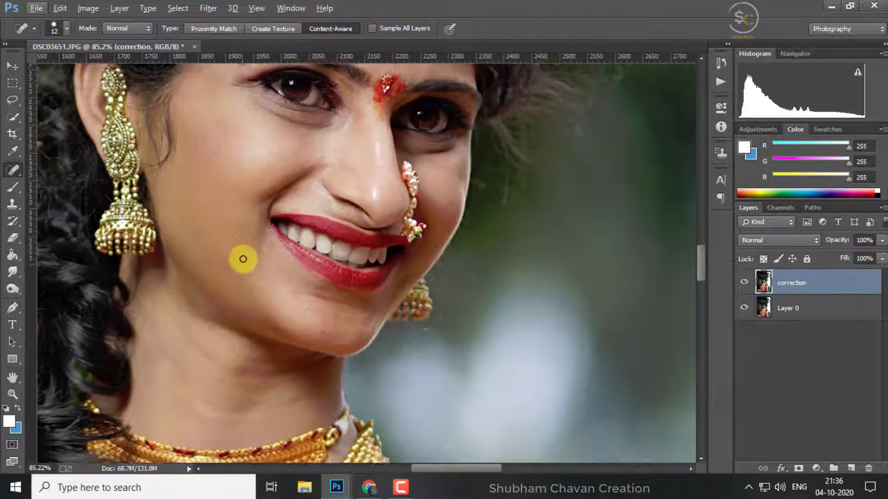
{"action": "scroll", "coordinate": [245, 258], "scroll_direction": "up", "scroll_amount": 3}
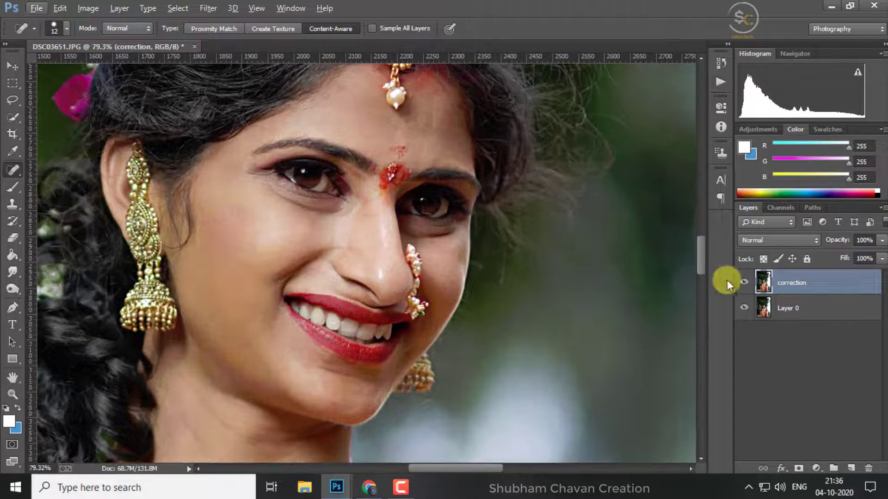
Step: Make the correction layer visible and duplicate it as a layer named Blur
{"action": "left_click", "coordinate": [744, 282]}
{"action": "left_click", "coordinate": [740, 284]}
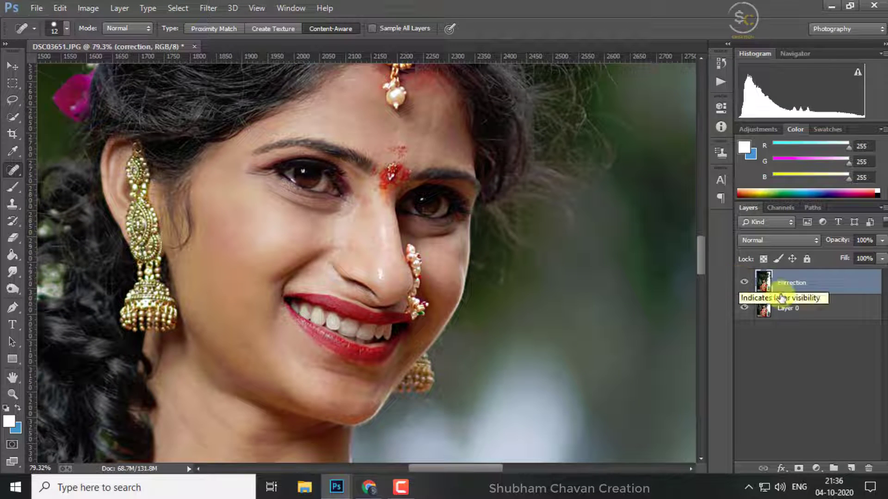
{"action": "right_click", "coordinate": [818, 280]}
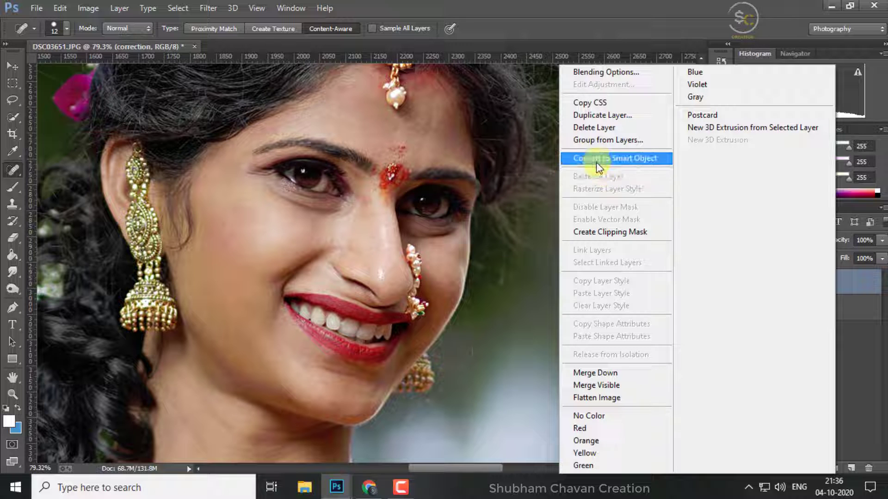
{"action": "left_click", "coordinate": [597, 116]}
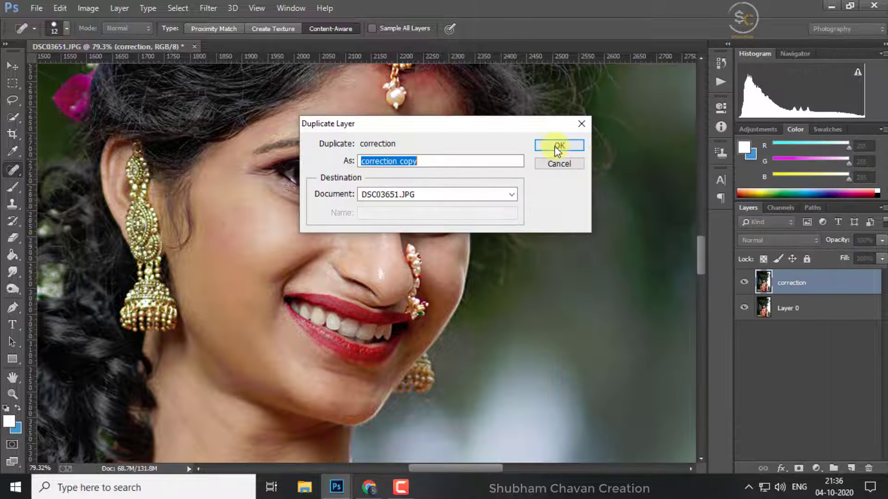
{"action": "key", "text": "BackSpace"}
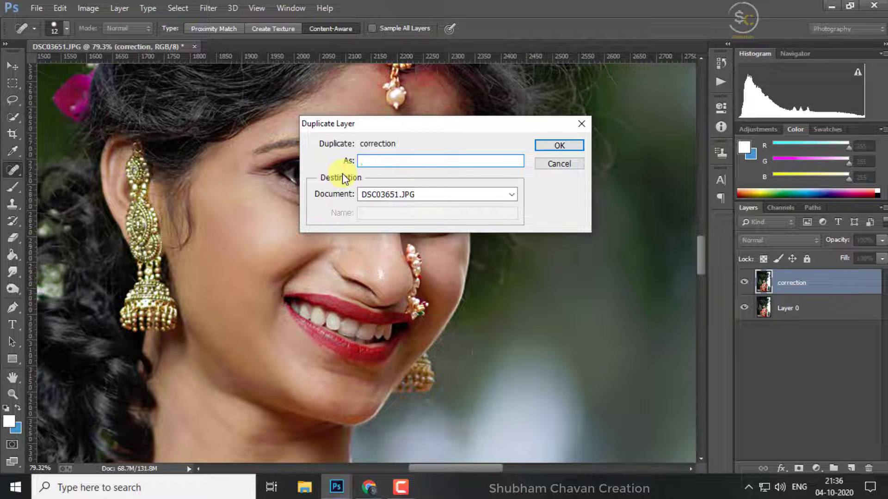
{"action": "type", "text": "Blur"}
{"action": "key", "text": "Return"}
{"action": "scroll", "coordinate": [304, 202], "scroll_direction": "up", "scroll_amount": 2}
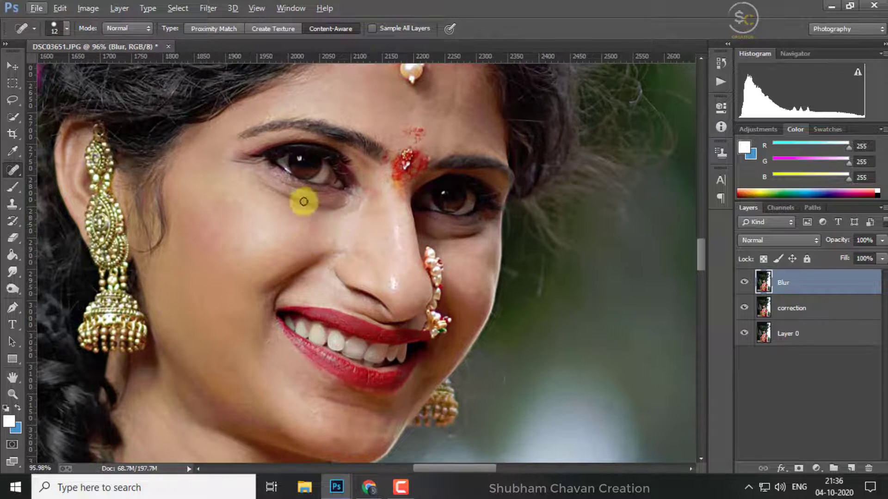
Step: Open Gaussian Blur on the Blur layer and compare the preview at a raised radius
{"action": "left_click", "coordinate": [13, 61]}
{"action": "left_click", "coordinate": [208, 7]}
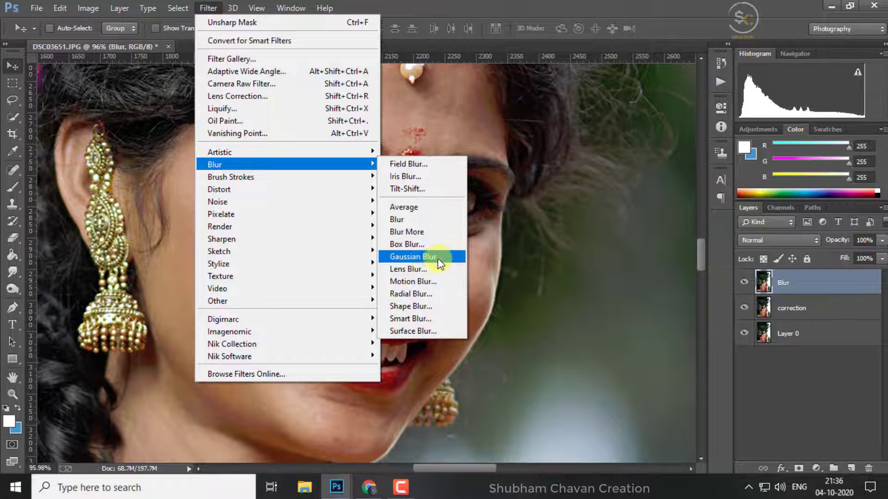
{"action": "left_click", "coordinate": [438, 258]}
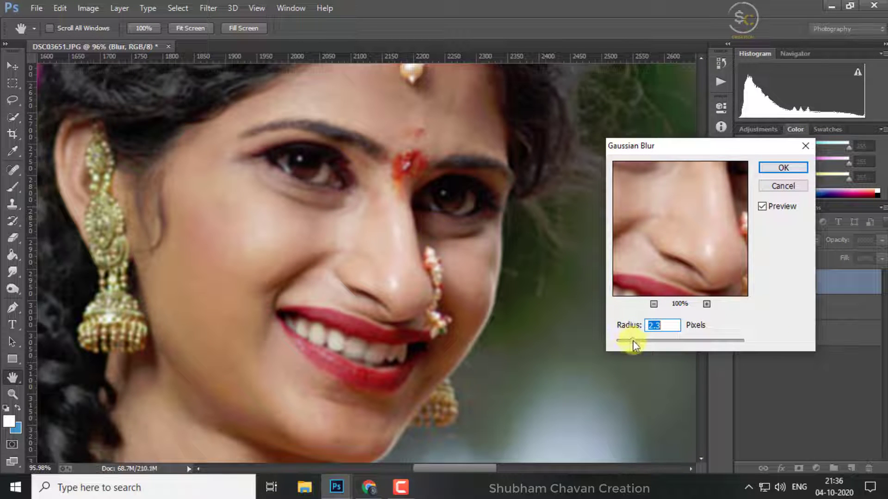
{"action": "left_click_drag", "start_coordinate": [632, 340], "coordinate": [629, 342]}
{"action": "left_click", "coordinate": [762, 207]}
{"action": "left_click", "coordinate": [762, 207]}
Step: Fine-tune the Gaussian Blur radius to 2.3 pixels and apply it
{"action": "left_click_drag", "start_coordinate": [629, 343], "coordinate": [631, 343]}
{"action": "left_click", "coordinate": [629, 342]}
{"action": "left_click_drag", "start_coordinate": [632, 342], "coordinate": [632, 343]}
{"action": "left_click_drag", "start_coordinate": [674, 267], "coordinate": [692, 242]}
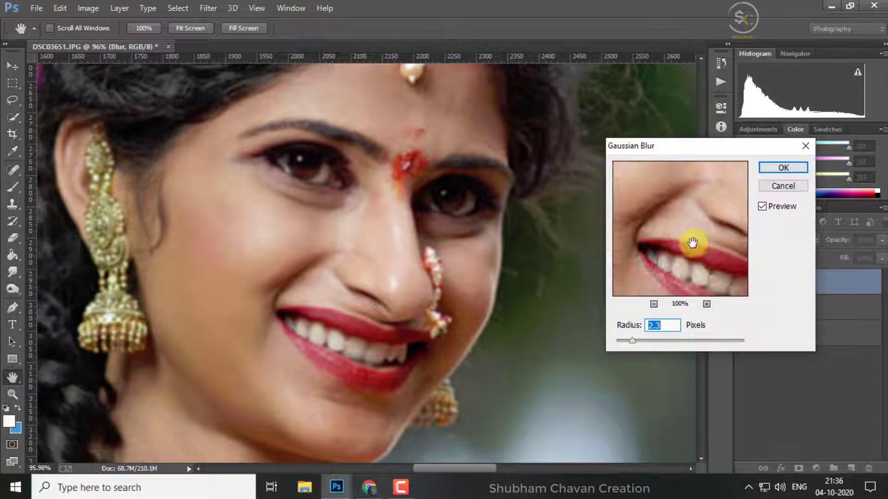
{"action": "left_click", "coordinate": [763, 207]}
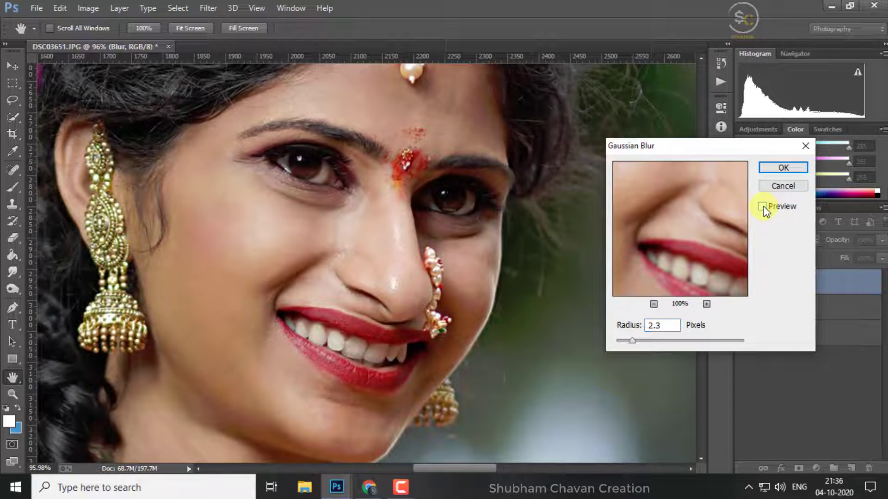
{"action": "left_click", "coordinate": [784, 168]}
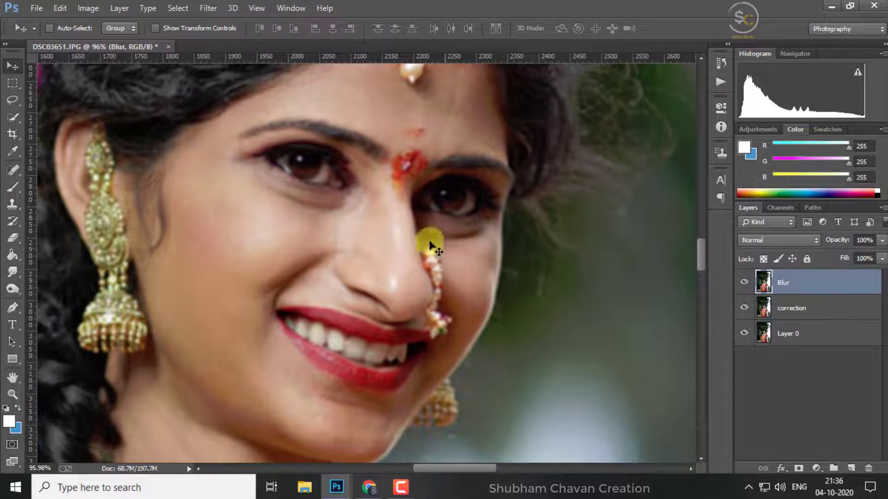
{"action": "scroll", "coordinate": [430, 245], "scroll_direction": "down", "scroll_amount": 2}
{"action": "scroll", "coordinate": [430, 245], "scroll_direction": "down", "scroll_amount": 1}
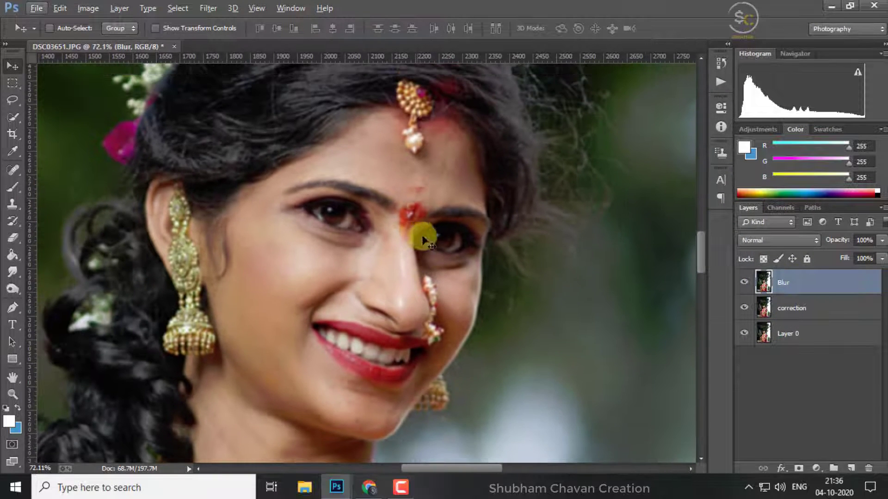
Step: Delete the Blur layer and make two fresh copies of the correction layer
{"action": "left_click", "coordinate": [819, 311]}
{"action": "left_click", "coordinate": [809, 290]}
{"action": "key", "text": "Delete"}
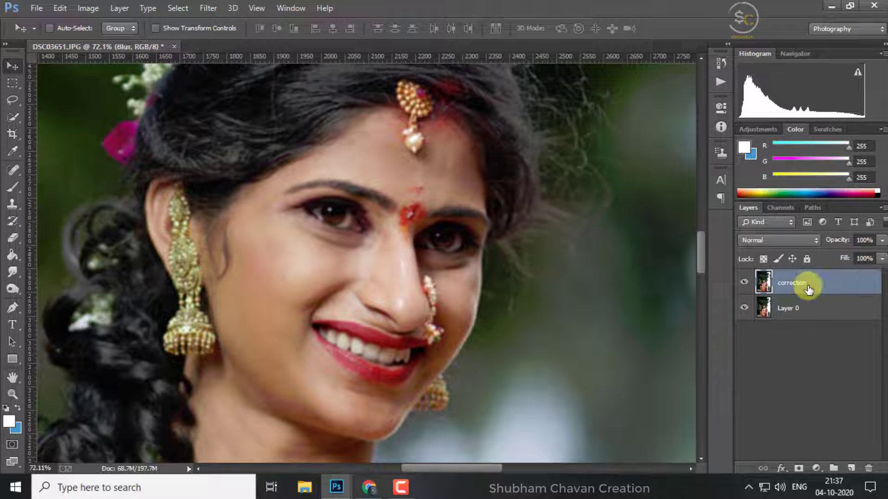
{"action": "right_click", "coordinate": [821, 288]}
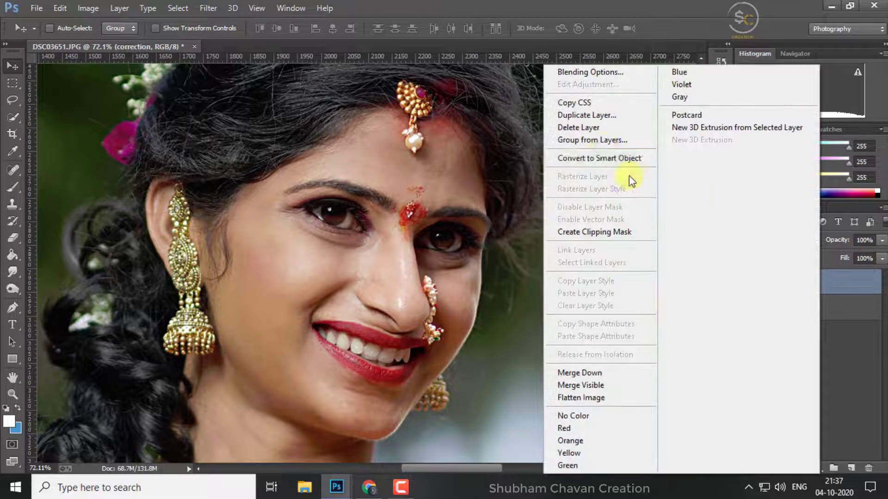
{"action": "left_click", "coordinate": [594, 115]}
{"action": "left_click", "coordinate": [581, 140]}
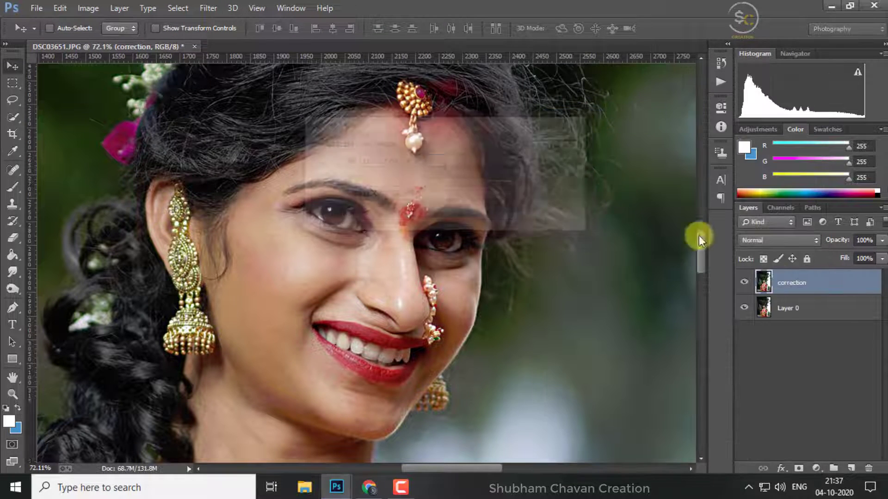
{"action": "right_click", "coordinate": [811, 282]}
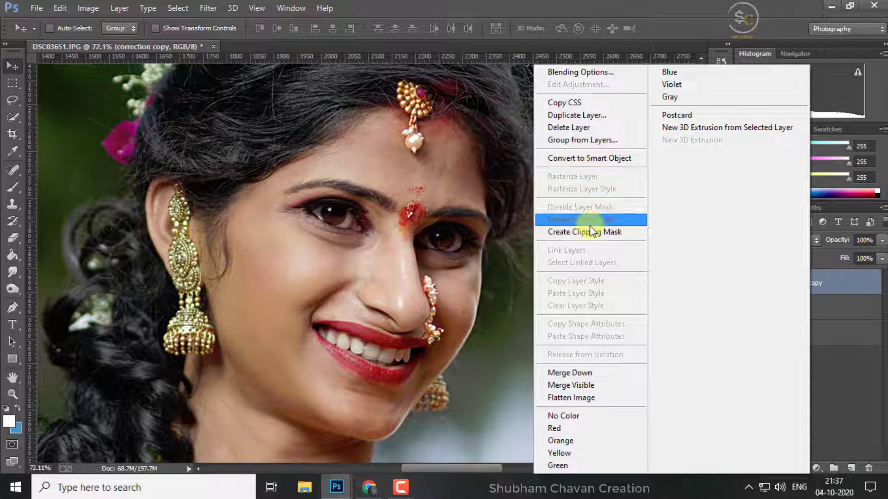
{"action": "left_click", "coordinate": [562, 114]}
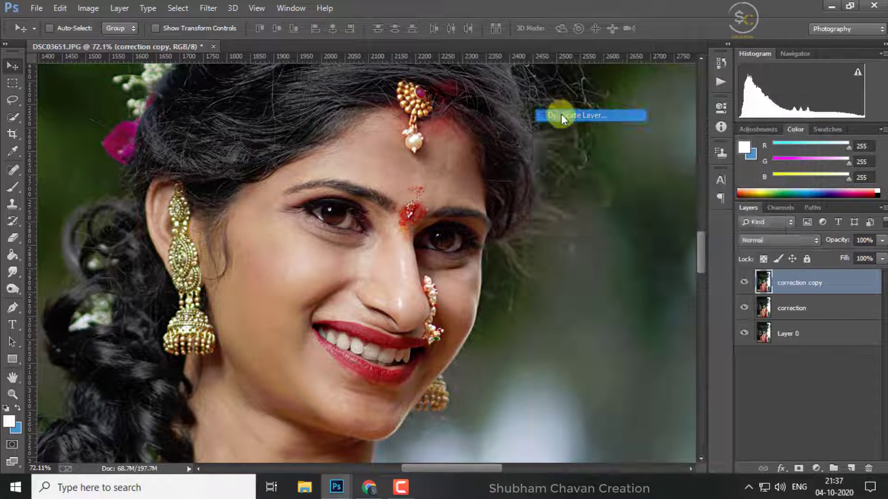
{"action": "left_click", "coordinate": [560, 143]}
Step: Rename the first copy Blur, reapply the Gaussian Blur, and select correction copy 2
{"action": "double_click", "coordinate": [799, 309]}
{"action": "type", "text": "Blur"}
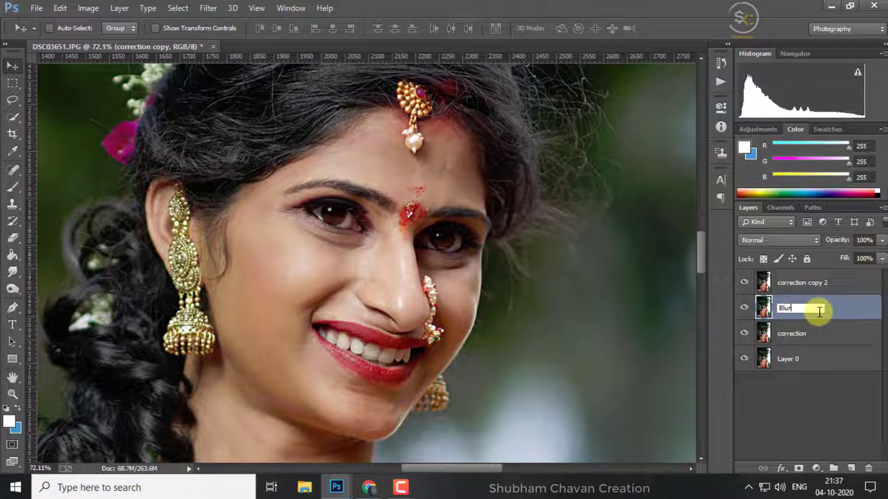
{"action": "key", "text": "Return"}
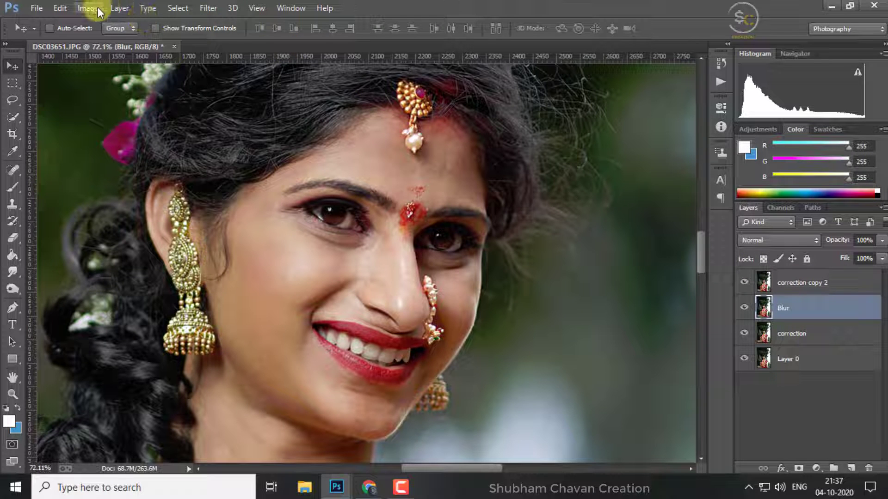
{"action": "left_click", "coordinate": [208, 9]}
{"action": "left_click", "coordinate": [242, 24]}
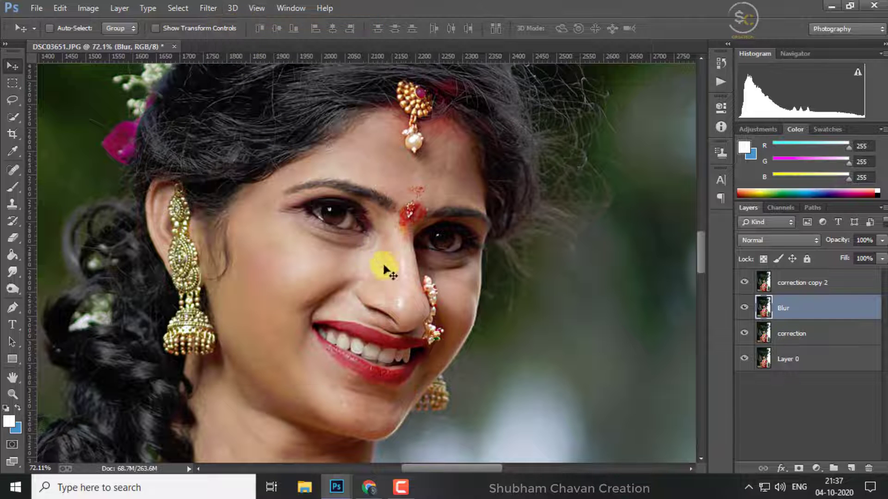
{"action": "scroll", "coordinate": [381, 290], "scroll_direction": "up", "scroll_amount": 1}
{"action": "scroll", "coordinate": [381, 287], "scroll_direction": "up", "scroll_amount": 2}
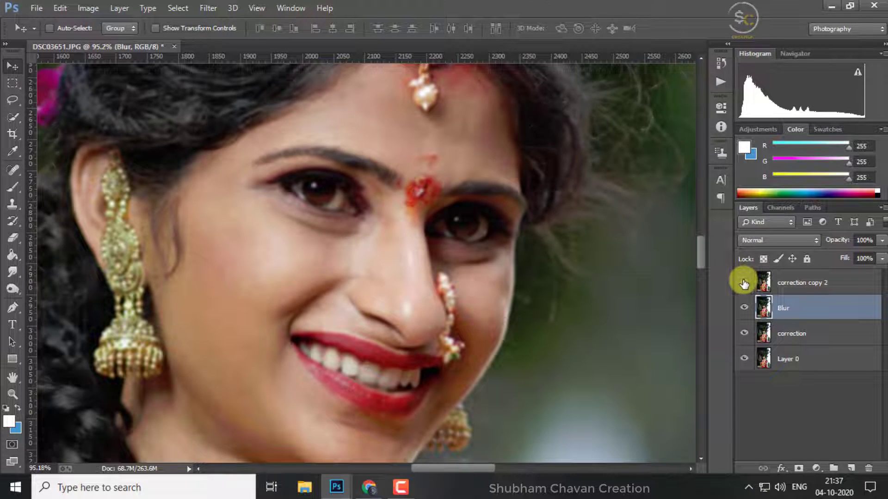
{"action": "left_click", "coordinate": [744, 283]}
{"action": "left_click", "coordinate": [744, 283]}
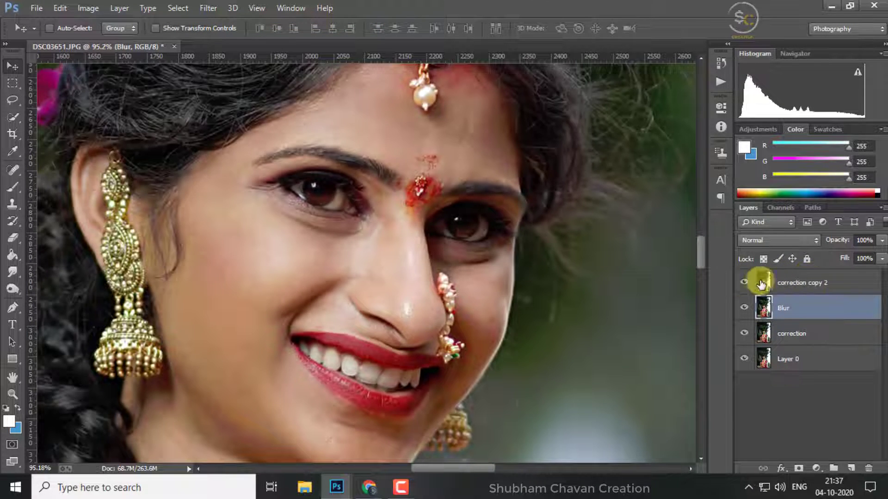
{"action": "left_click", "coordinate": [808, 283]}
Step: Apply a High Pass filter with 2.0-pixel radius to correction copy 2
{"action": "left_click", "coordinate": [200, 6]}
{"action": "mouse_move", "coordinate": [229, 331]}
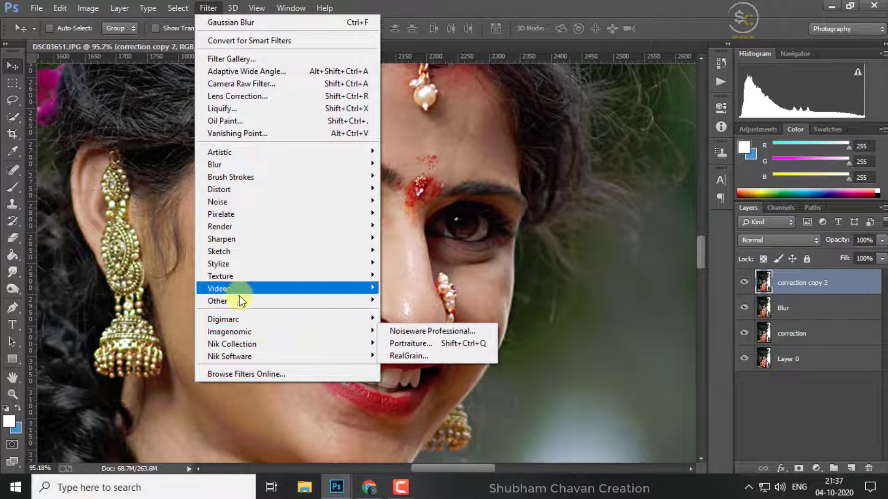
{"action": "mouse_move", "coordinate": [217, 301]}
{"action": "left_click", "coordinate": [408, 316]}
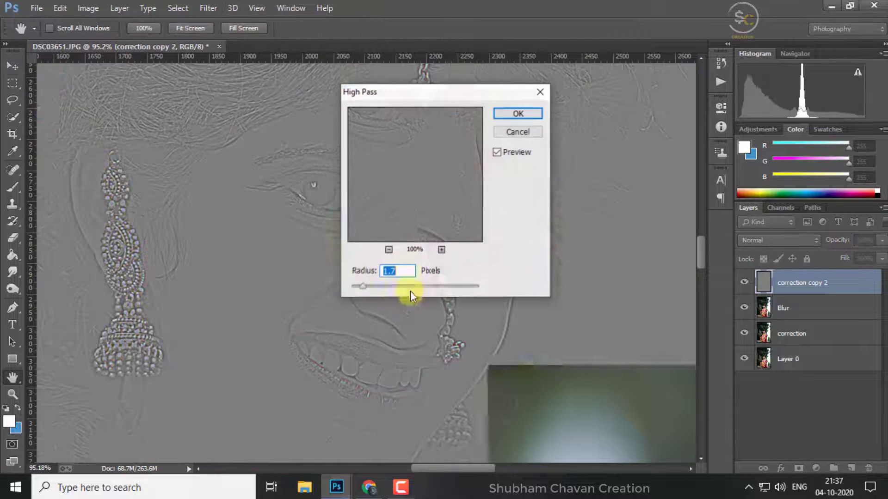
{"action": "left_click_drag", "start_coordinate": [412, 194], "coordinate": [412, 165]}
{"action": "left_click", "coordinate": [391, 276]}
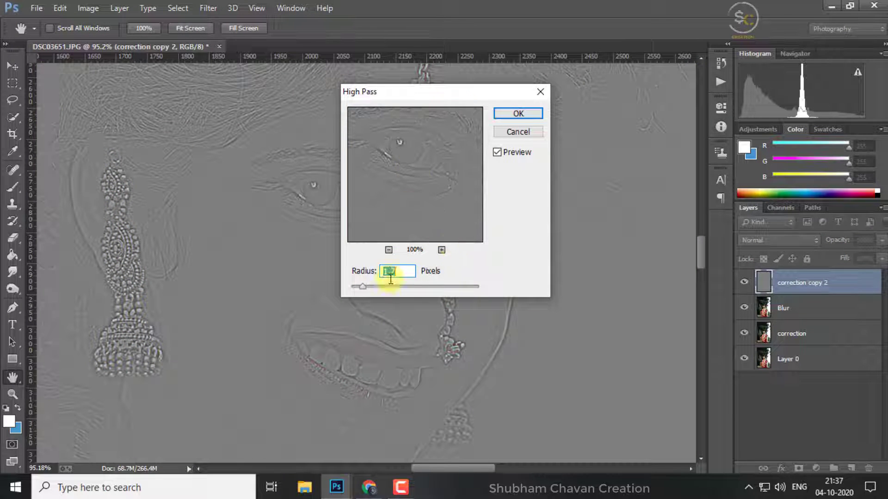
{"action": "left_click_drag", "start_coordinate": [364, 290], "coordinate": [364, 289]}
{"action": "left_click", "coordinate": [508, 114]}
Step: Set correction copy 2's blend mode to Linear Light
{"action": "key", "text": "v"}
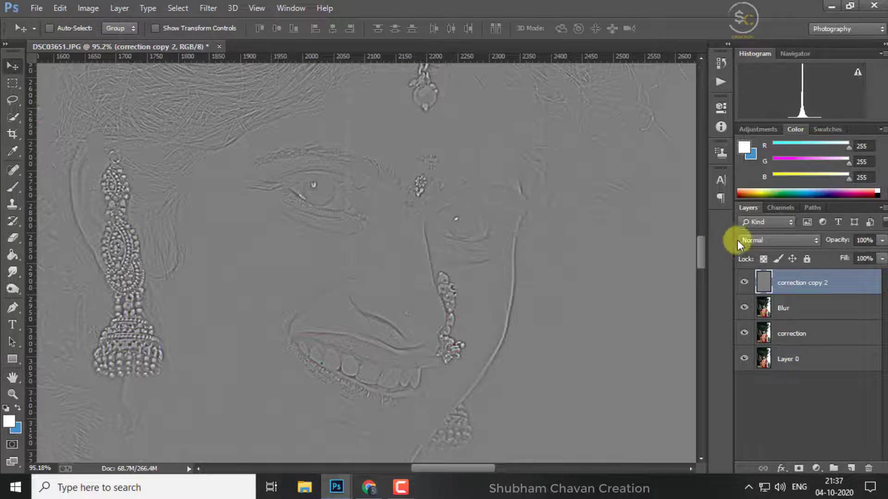
{"action": "left_click", "coordinate": [754, 240]}
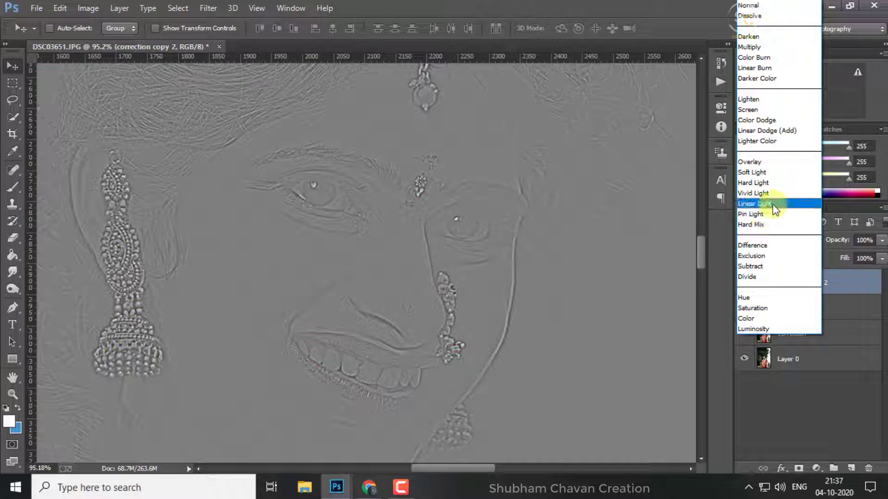
{"action": "left_click", "coordinate": [774, 204]}
Step: Compare the face with the high-pass layer hidden and shown, then reduce its opacity slightly
{"action": "left_click", "coordinate": [745, 283]}
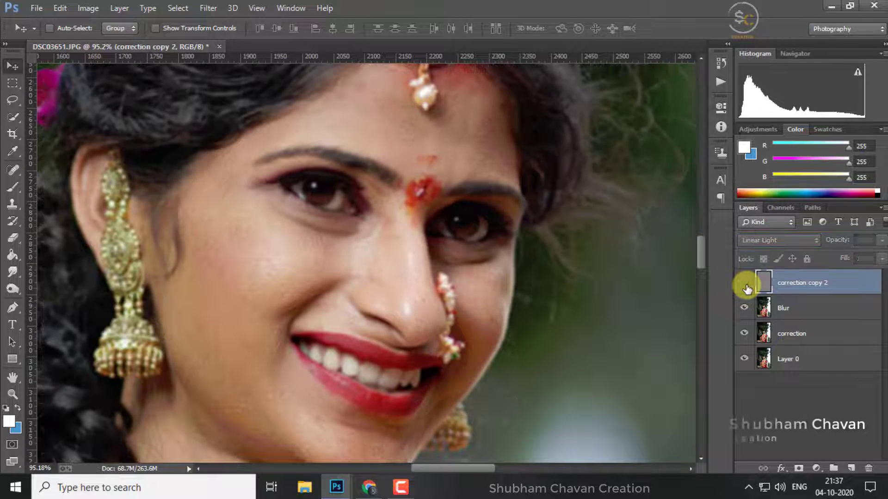
{"action": "left_click", "coordinate": [744, 308]}
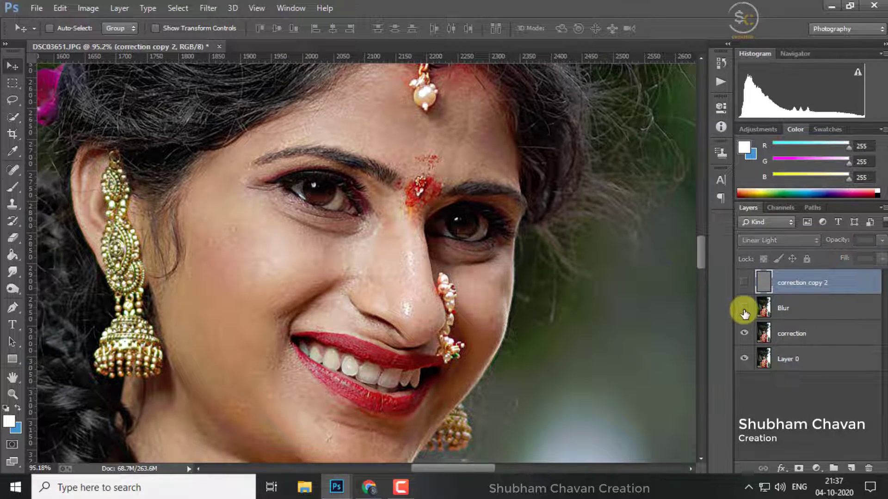
{"action": "left_click", "coordinate": [744, 282]}
{"action": "scroll", "coordinate": [403, 239], "scroll_direction": "down", "scroll_amount": 2}
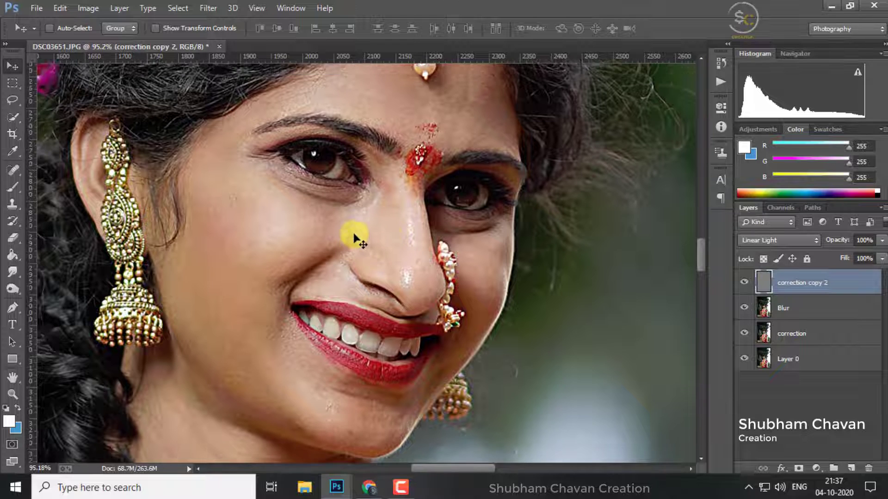
{"action": "scroll", "coordinate": [319, 238], "scroll_direction": "up", "scroll_amount": 1}
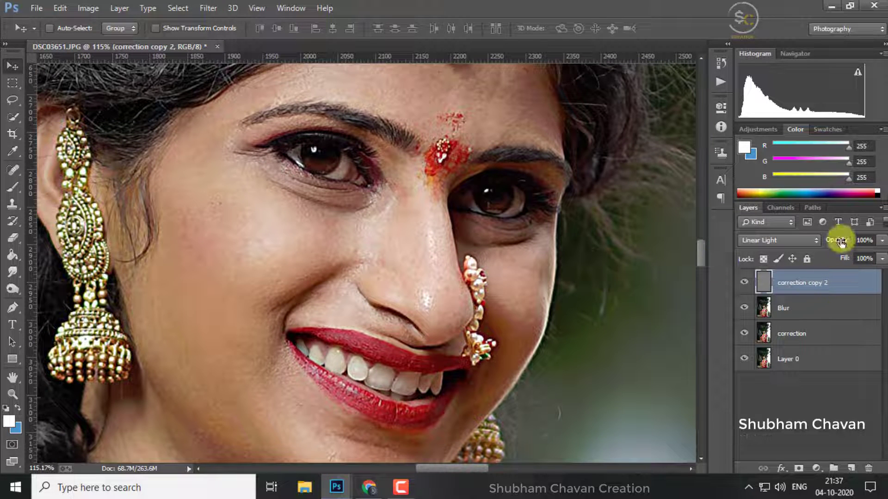
{"action": "mouse_move", "coordinate": [840, 242]}
{"action": "left_mouse_down"}
{"action": "mouse_move", "coordinate": [830, 244]}
{"action": "mouse_move", "coordinate": [836, 299]}
{"action": "left_mouse_up"}
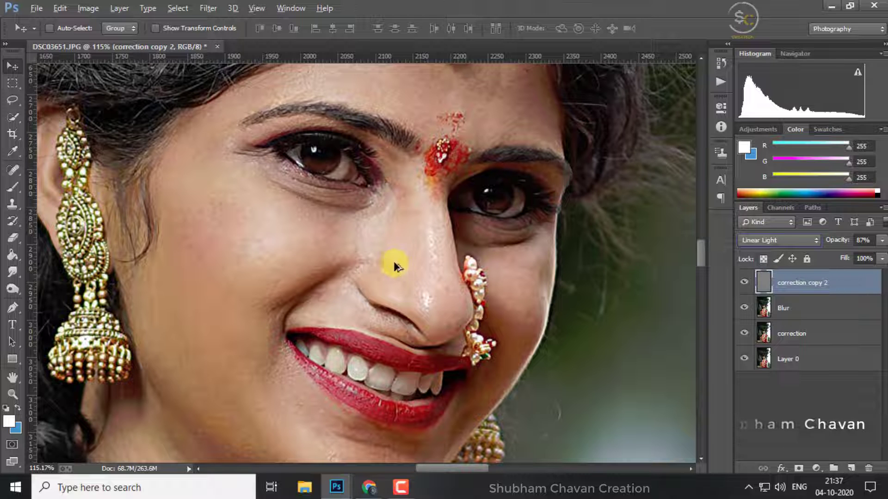
{"action": "scroll", "coordinate": [401, 258], "scroll_direction": "down", "scroll_amount": 3}
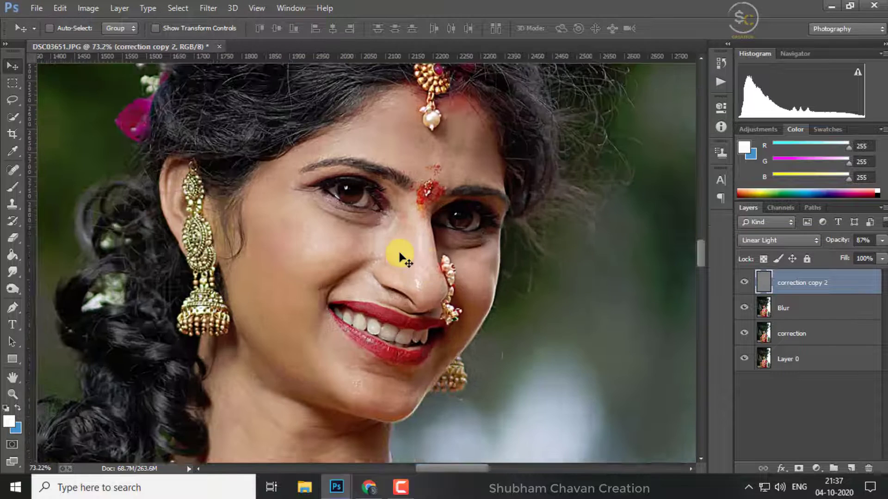
{"action": "scroll", "coordinate": [477, 263], "scroll_direction": "up", "scroll_amount": 1}
{"action": "scroll", "coordinate": [481, 263], "scroll_direction": "up", "scroll_amount": 1}
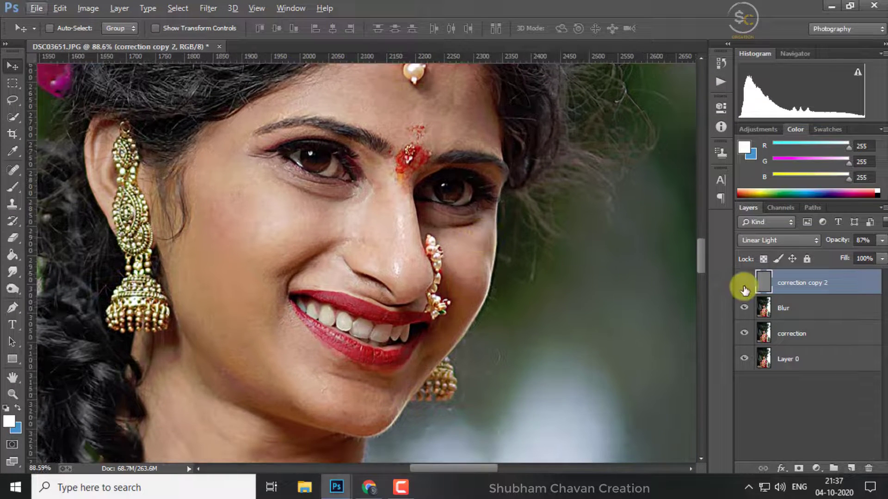
Step: Toggle correction copy 2 for a before/after check and settle its opacity at 70%
{"action": "left_click", "coordinate": [744, 290]}
{"action": "left_click", "coordinate": [742, 289]}
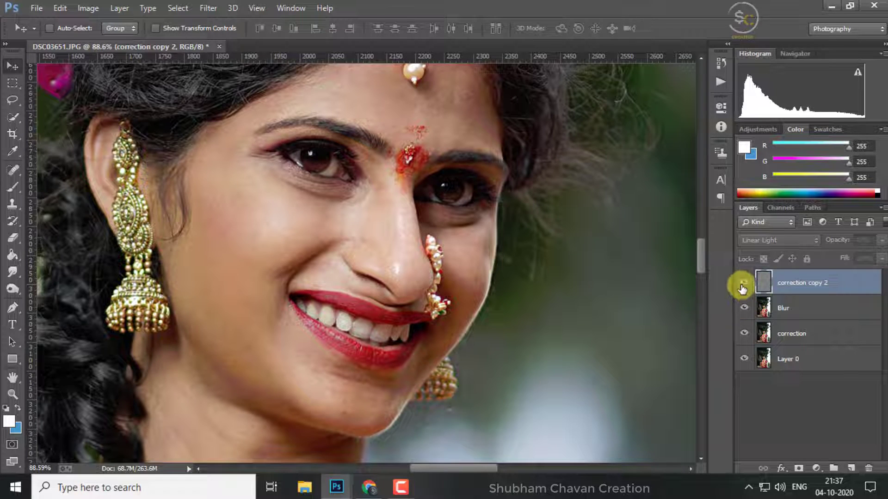
{"action": "left_click", "coordinate": [743, 289]}
{"action": "scroll", "coordinate": [201, 226], "scroll_direction": "up", "scroll_amount": 1}
{"action": "scroll", "coordinate": [202, 225], "scroll_direction": "up", "scroll_amount": 1}
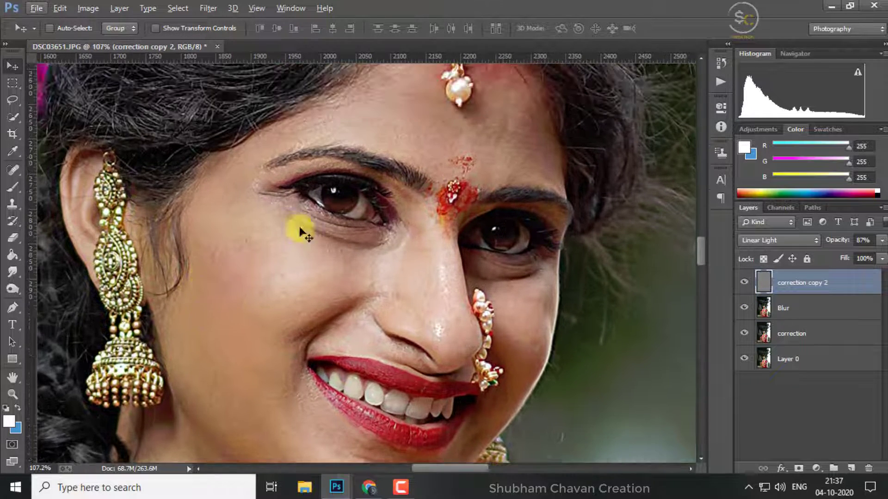
{"action": "scroll", "coordinate": [559, 190], "scroll_direction": "up", "scroll_amount": 2}
{"action": "scroll", "coordinate": [595, 192], "scroll_direction": "up", "scroll_amount": 1}
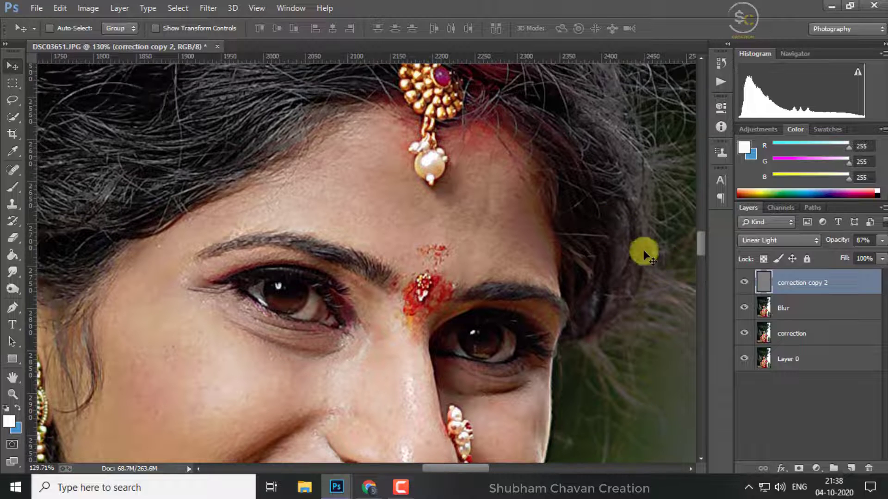
{"action": "left_click", "coordinate": [745, 285]}
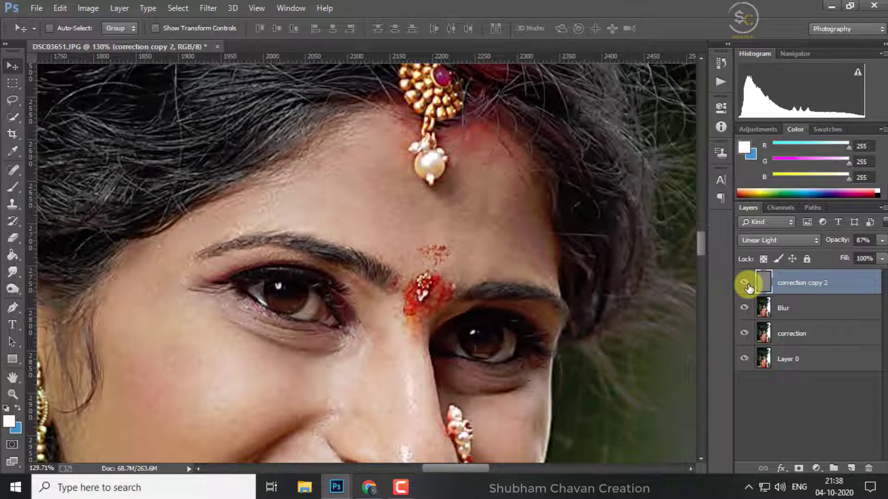
{"action": "left_click", "coordinate": [745, 284]}
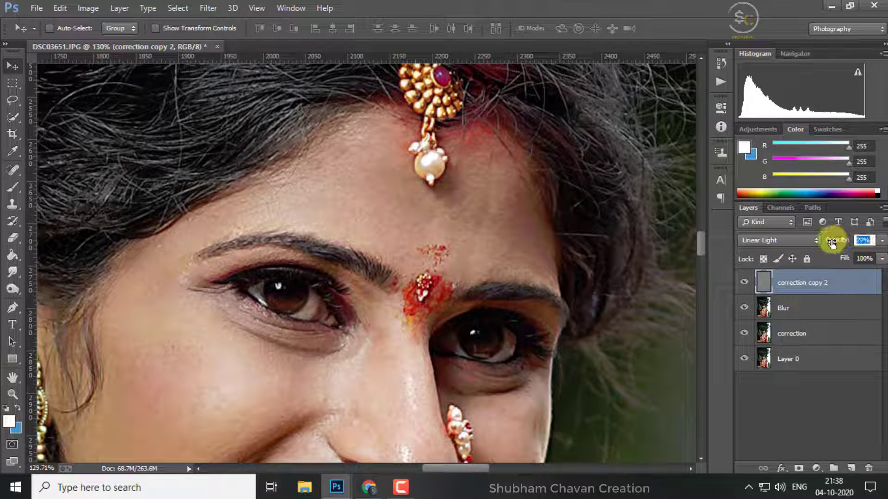
{"action": "left_click_drag", "start_coordinate": [827, 242], "coordinate": [823, 242]}
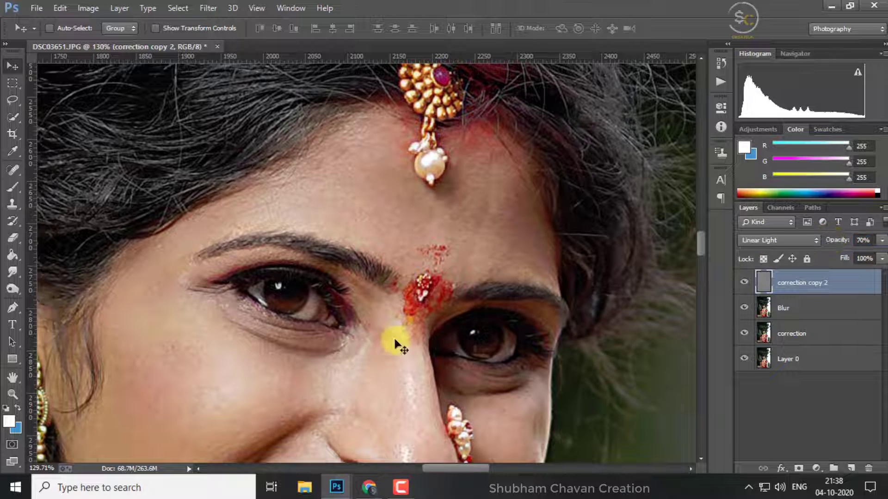
{"action": "left_click_drag", "start_coordinate": [395, 340], "coordinate": [418, 290]}
{"action": "key", "text": "ctrl+z"}
{"action": "scroll", "coordinate": [418, 290], "scroll_direction": "down", "scroll_amount": 3}
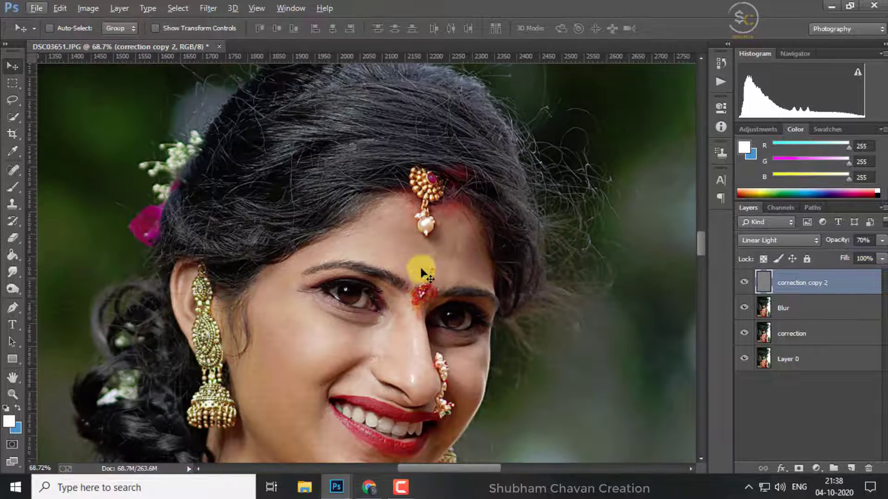
{"action": "scroll", "coordinate": [419, 263], "scroll_direction": "up", "scroll_amount": 3}
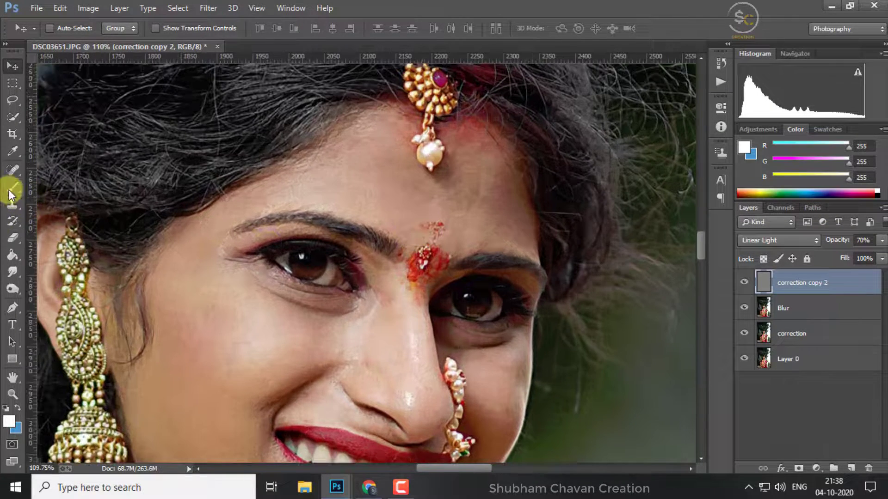
Step: Lasso-select the forehead patch on the right side beside the hairline and pendant
{"action": "left_click", "coordinate": [11, 190]}
{"action": "left_click", "coordinate": [12, 101]}
{"action": "scroll", "coordinate": [450, 188], "scroll_direction": "up", "scroll_amount": 1}
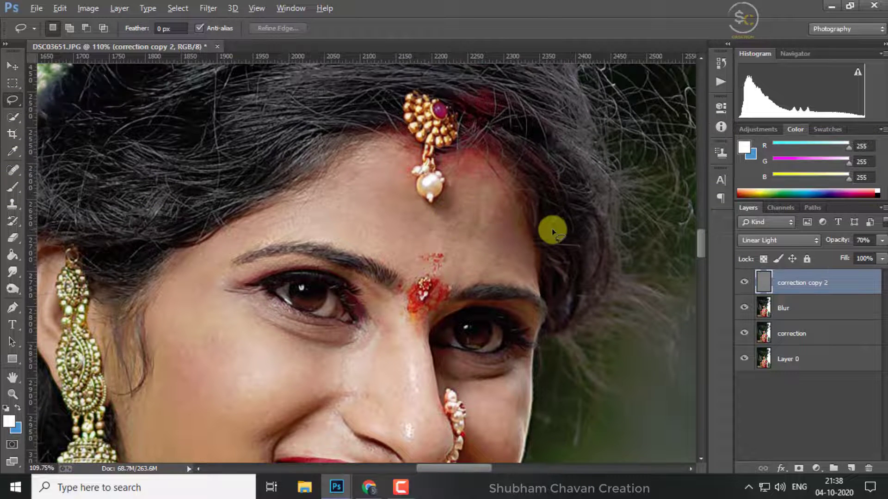
{"action": "scroll", "coordinate": [551, 229], "scroll_direction": "up", "scroll_amount": 2}
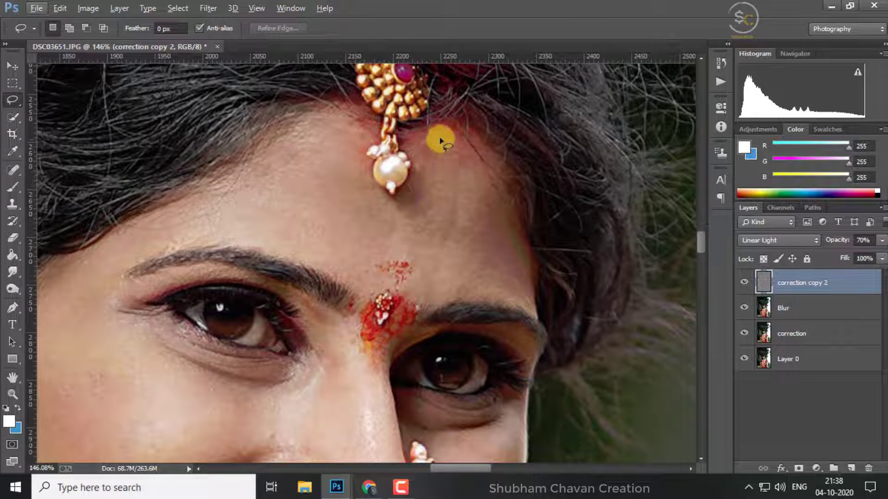
{"action": "mouse_move", "coordinate": [433, 184]}
{"action": "left_mouse_down"}
{"action": "mouse_move", "coordinate": [425, 284]}
{"action": "mouse_move", "coordinate": [451, 302]}
{"action": "left_mouse_up"}
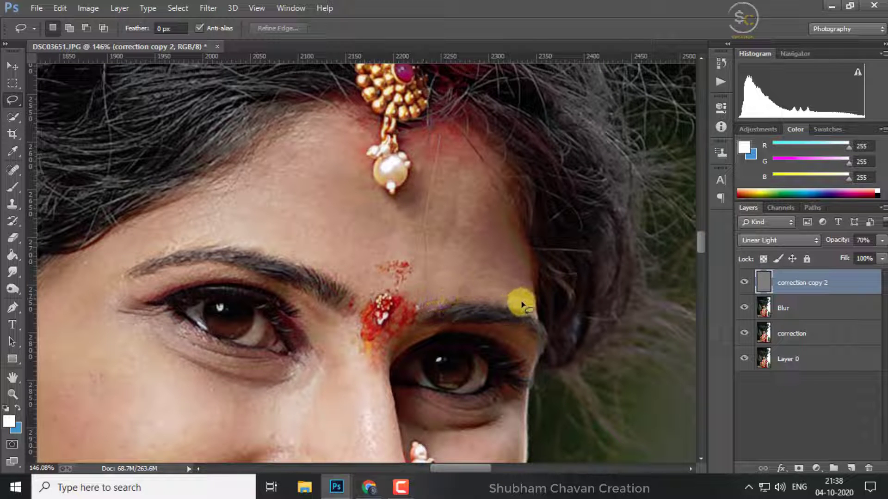
{"action": "left_click_drag", "start_coordinate": [525, 254], "coordinate": [506, 222]}
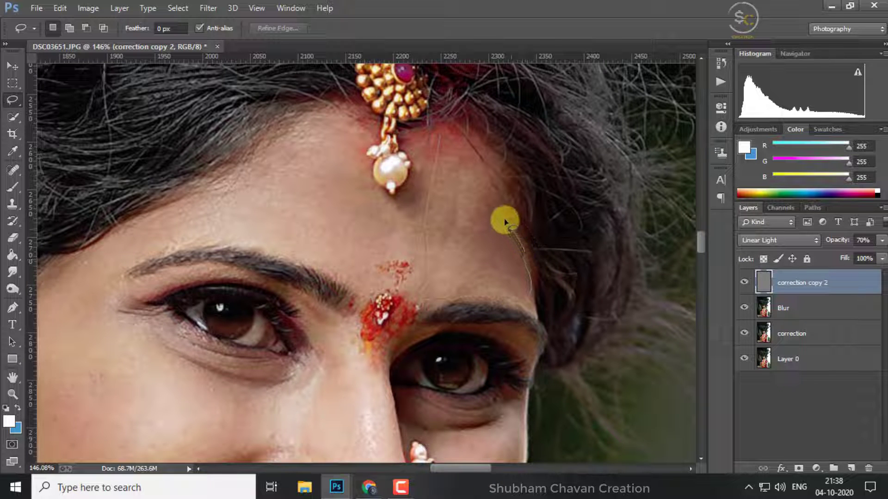
{"action": "left_click_drag", "start_coordinate": [445, 143], "coordinate": [440, 138]}
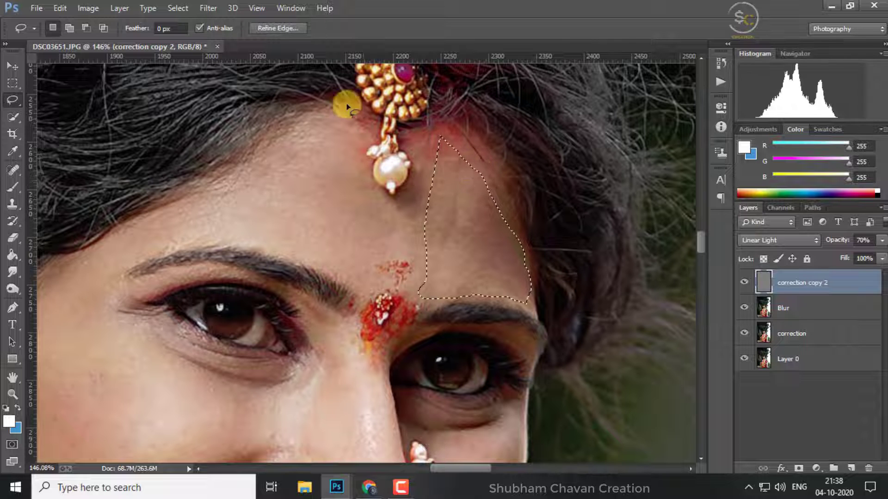
Step: Blur the forehead patch with a 2.3-pixel Gaussian blur, then hide correction copy 2 to check it
{"action": "left_click", "coordinate": [217, 8]}
{"action": "mouse_move", "coordinate": [285, 164]}
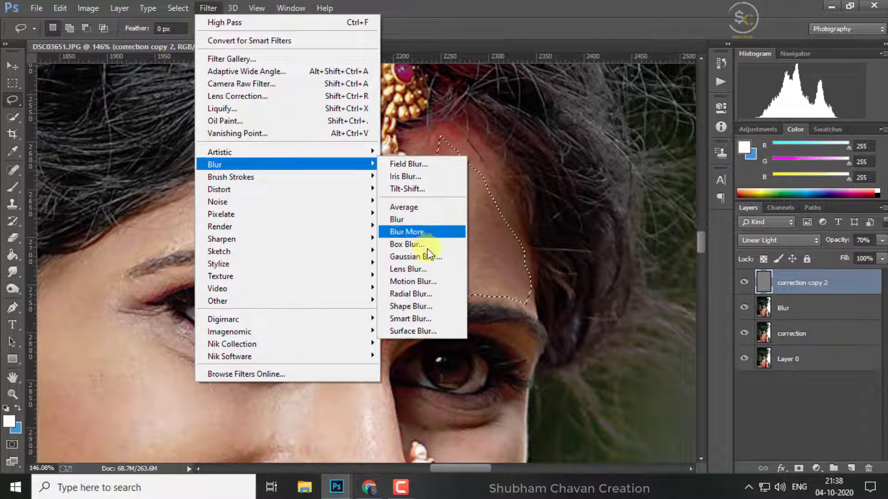
{"action": "left_click", "coordinate": [428, 257]}
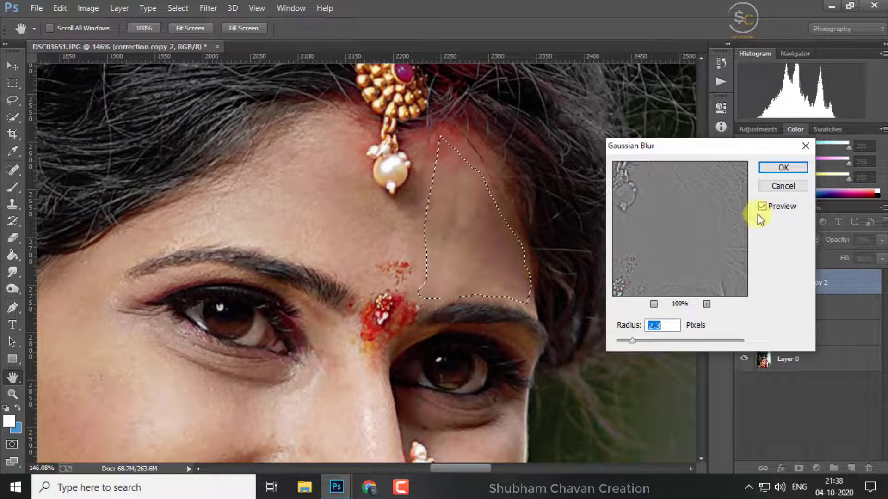
{"action": "left_click", "coordinate": [803, 166]}
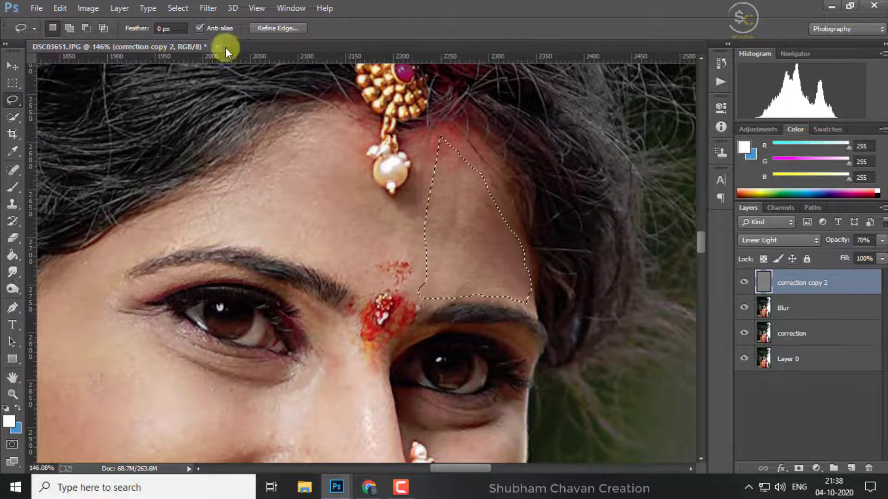
{"action": "left_click", "coordinate": [209, 8]}
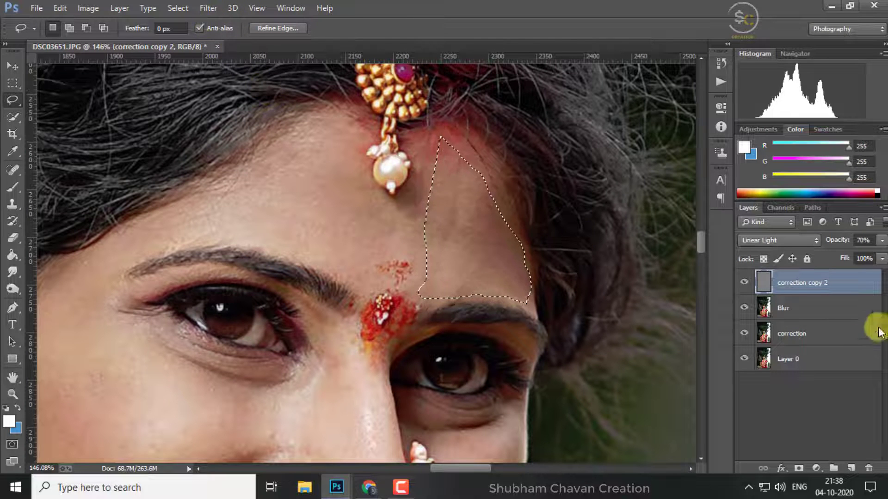
{"action": "left_click", "coordinate": [744, 282]}
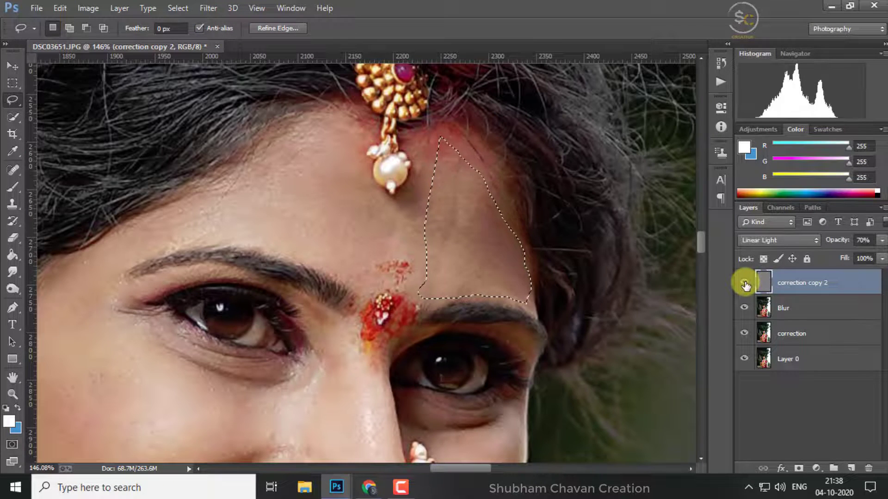
Step: Merge correction copy 2 into Blur, blur the forehead patch at 2.0 px, and deselect
{"action": "right_click", "coordinate": [848, 281]}
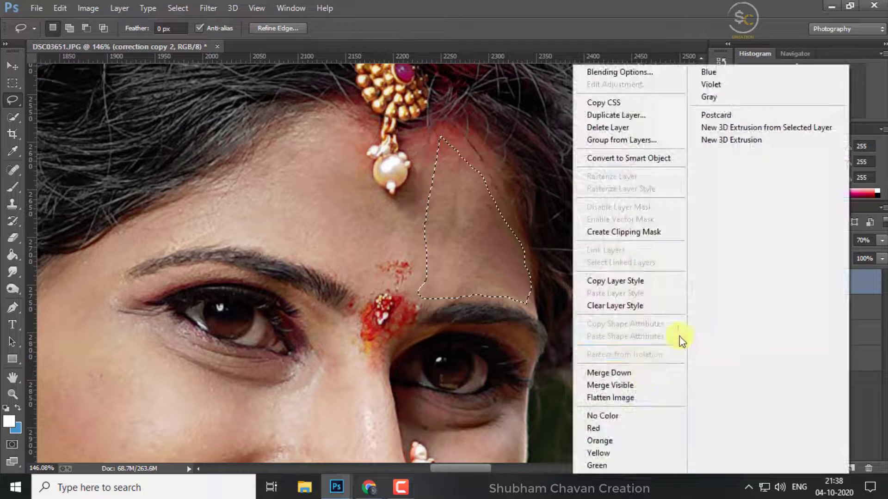
{"action": "left_click", "coordinate": [637, 374]}
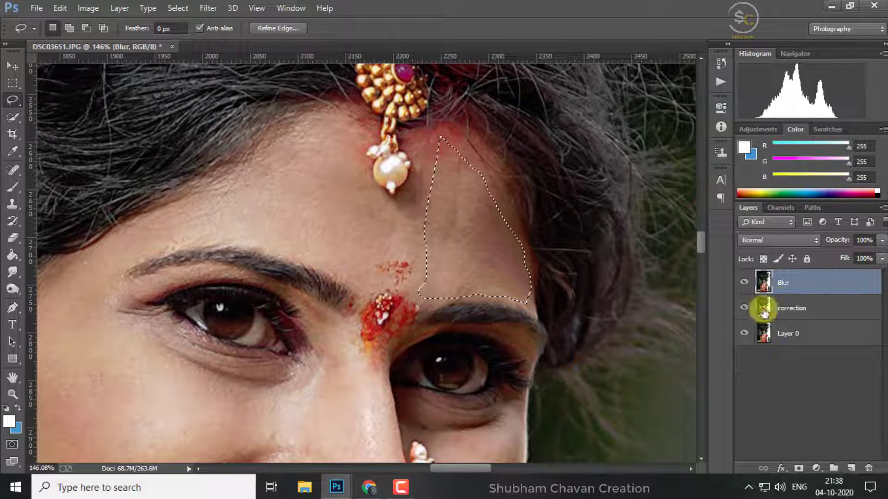
{"action": "left_click", "coordinate": [208, 8]}
{"action": "left_click", "coordinate": [418, 257]}
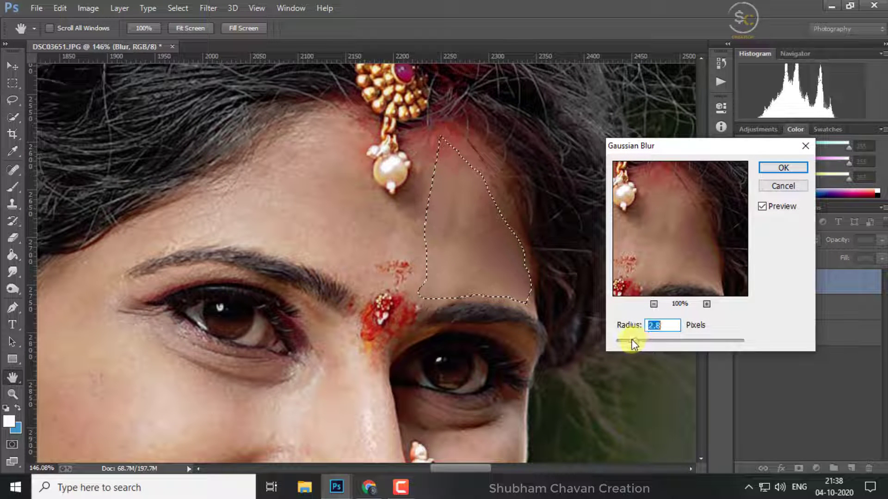
{"action": "left_click_drag", "start_coordinate": [635, 341], "coordinate": [629, 341]}
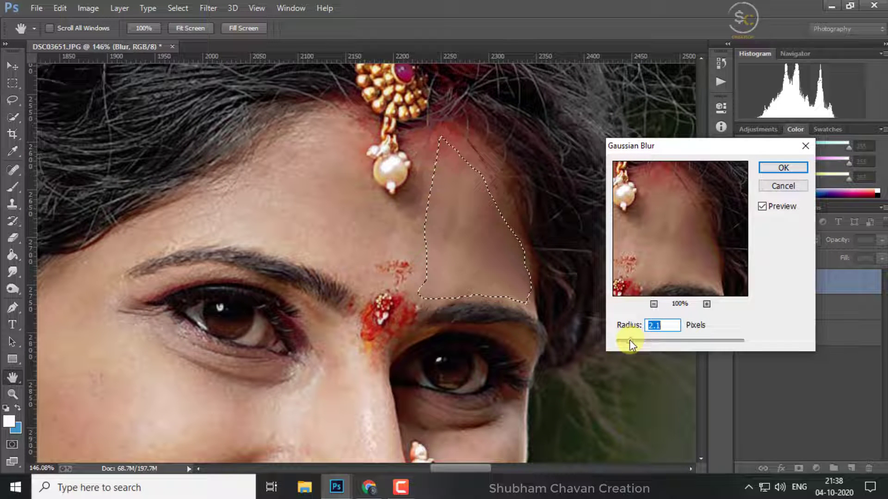
{"action": "left_click", "coordinate": [783, 168]}
{"action": "left_click", "coordinate": [547, 289]}
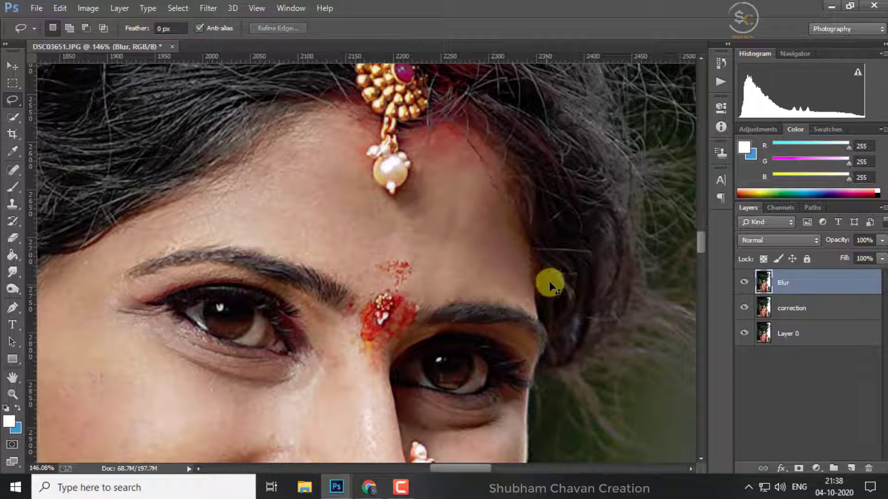
{"action": "scroll", "coordinate": [462, 254], "scroll_direction": "down", "scroll_amount": 1}
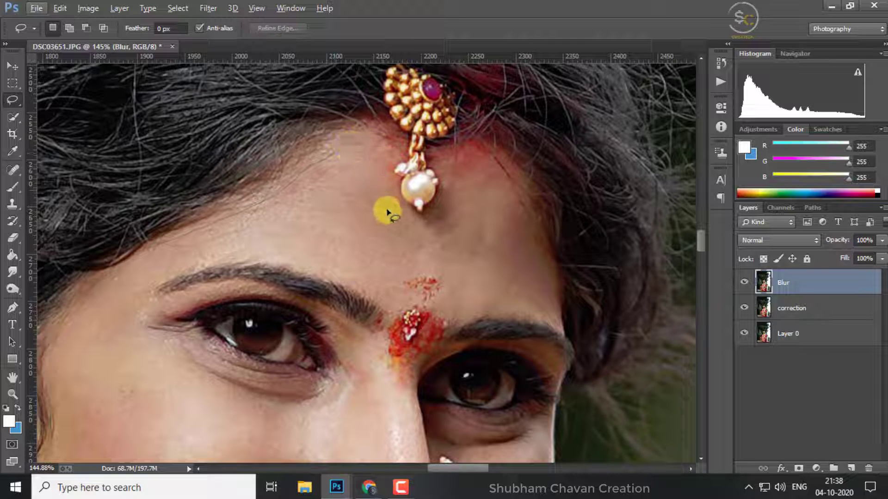
Step: Lasso the forehead and then the left cheek along the jaw, reapplying the last Gaussian blur to each
{"action": "left_click_drag", "start_coordinate": [436, 216], "coordinate": [405, 296]}
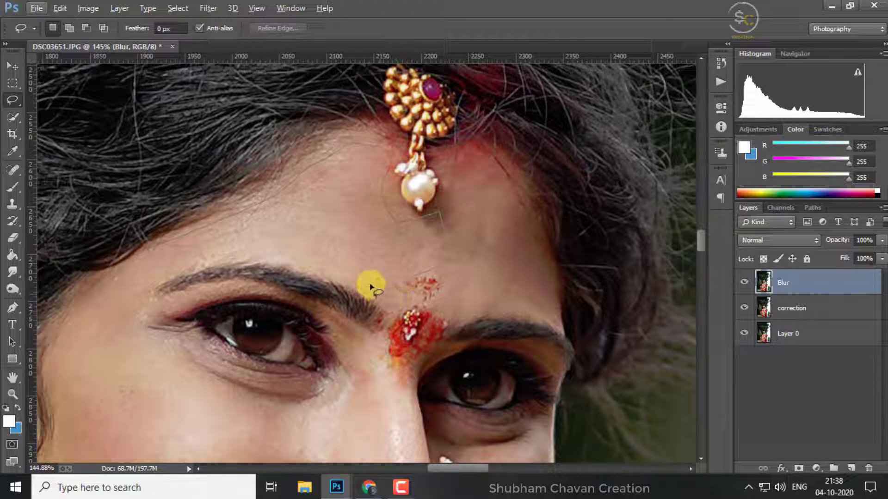
{"action": "mouse_move", "coordinate": [281, 261]}
{"action": "left_mouse_down"}
{"action": "mouse_move", "coordinate": [232, 257]}
{"action": "mouse_move", "coordinate": [184, 269]}
{"action": "mouse_move", "coordinate": [138, 247]}
{"action": "left_mouse_up"}
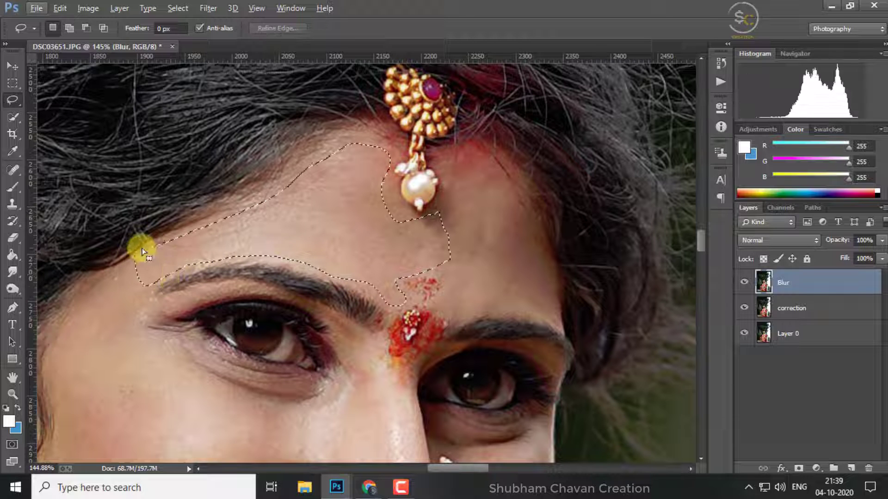
{"action": "left_click", "coordinate": [208, 8]}
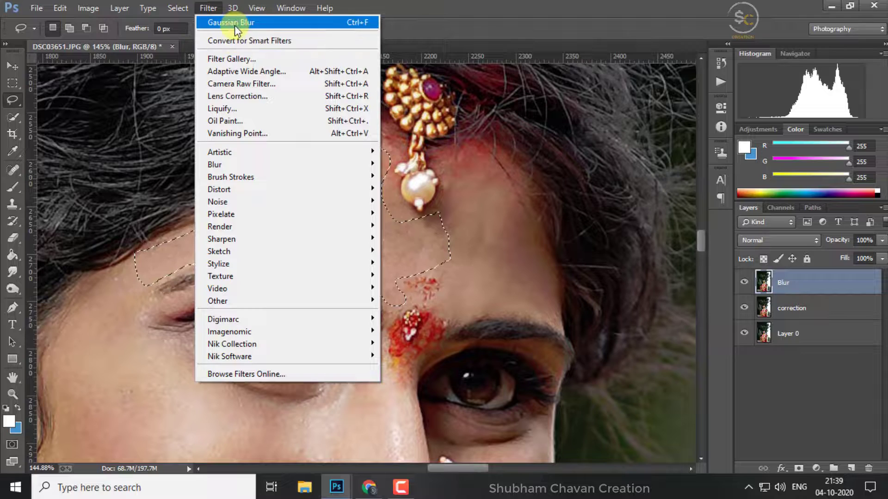
{"action": "left_click", "coordinate": [234, 23]}
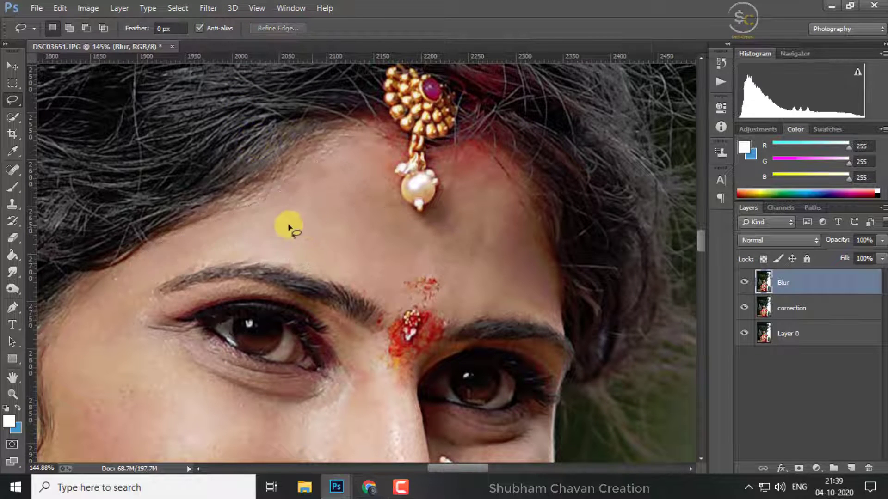
{"action": "key", "text": "ctrl+d"}
{"action": "scroll", "coordinate": [254, 239], "scroll_direction": "down", "scroll_amount": 2}
{"action": "scroll", "coordinate": [149, 293], "scroll_direction": "down", "scroll_amount": 2}
{"action": "scroll", "coordinate": [195, 204], "scroll_direction": "down", "scroll_amount": 1}
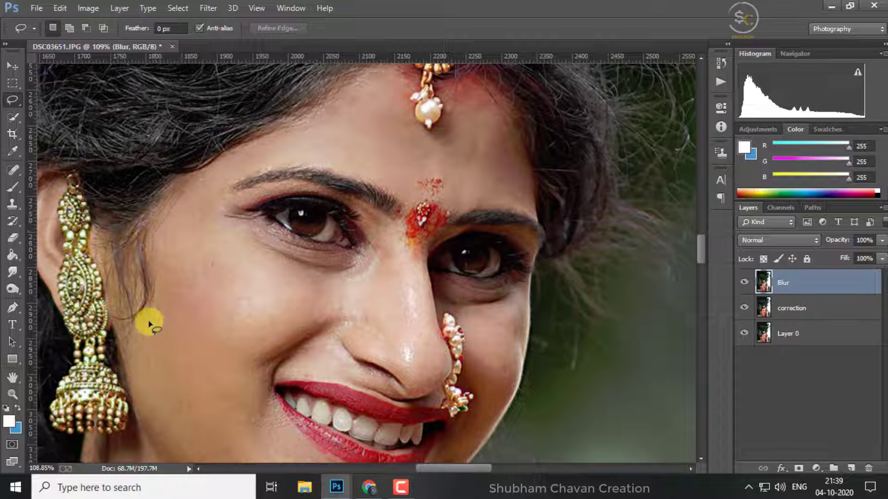
{"action": "mouse_move", "coordinate": [137, 366]}
{"action": "left_mouse_down"}
{"action": "mouse_move", "coordinate": [235, 399]}
{"action": "mouse_move", "coordinate": [246, 357]}
{"action": "mouse_move", "coordinate": [210, 323]}
{"action": "mouse_move", "coordinate": [202, 278]}
{"action": "mouse_move", "coordinate": [215, 220]}
{"action": "mouse_move", "coordinate": [202, 190]}
{"action": "mouse_move", "coordinate": [192, 190]}
{"action": "left_mouse_up"}
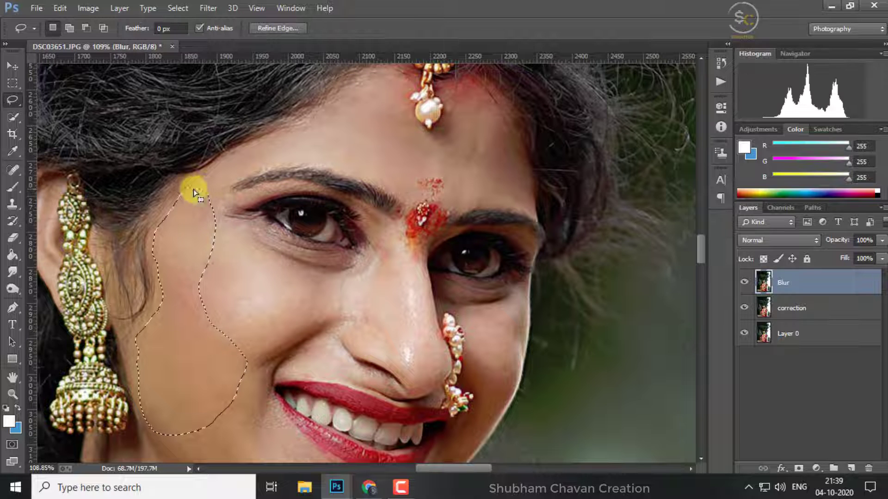
{"action": "left_click", "coordinate": [208, 8]}
{"action": "left_click", "coordinate": [234, 21]}
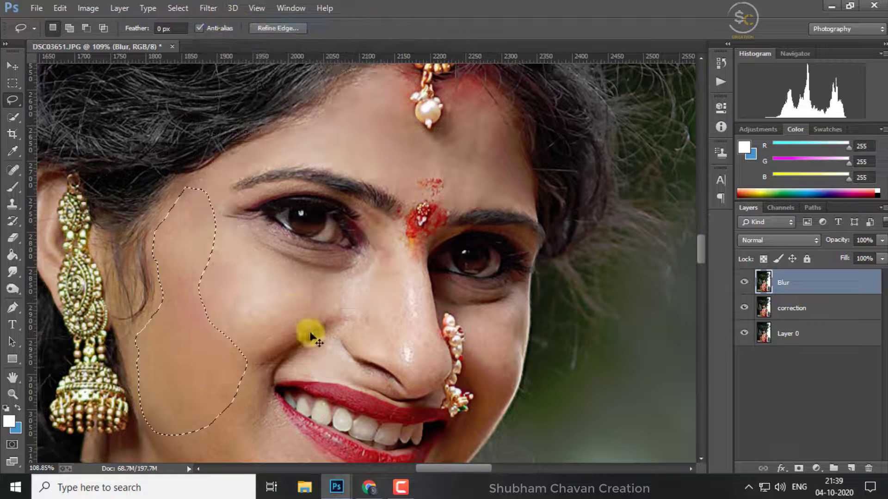
Step: Blur the cheek below the eye with a 1.8 px Gaussian blur and deselect
{"action": "scroll", "coordinate": [331, 325], "scroll_direction": "up", "scroll_amount": 2}
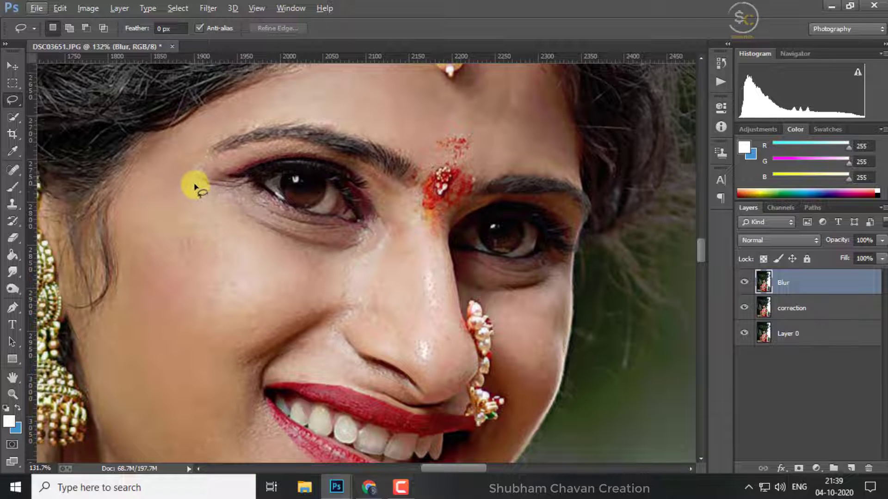
{"action": "mouse_move", "coordinate": [178, 240]}
{"action": "left_mouse_down"}
{"action": "mouse_move", "coordinate": [172, 271]}
{"action": "mouse_move", "coordinate": [192, 311]}
{"action": "mouse_move", "coordinate": [225, 343]}
{"action": "mouse_move", "coordinate": [298, 340]}
{"action": "left_mouse_up"}
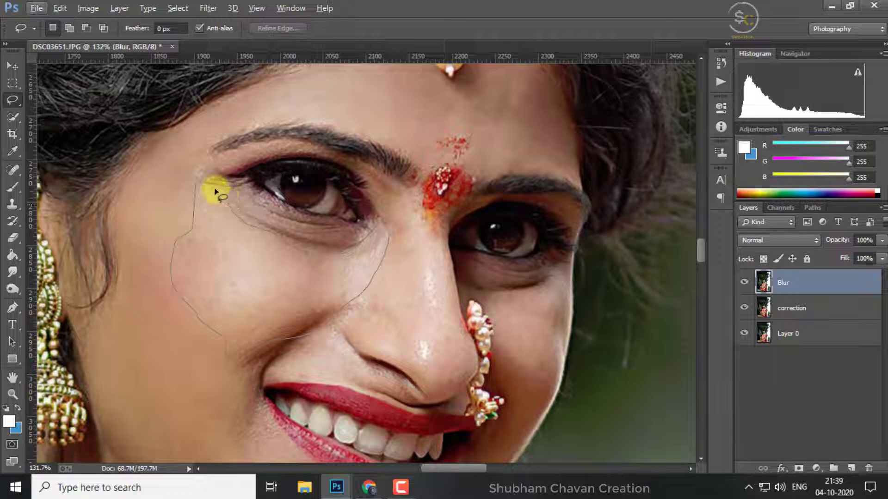
{"action": "left_click_drag", "start_coordinate": [198, 187], "coordinate": [198, 187]}
{"action": "left_click", "coordinate": [208, 8]}
{"action": "mouse_move", "coordinate": [215, 164]}
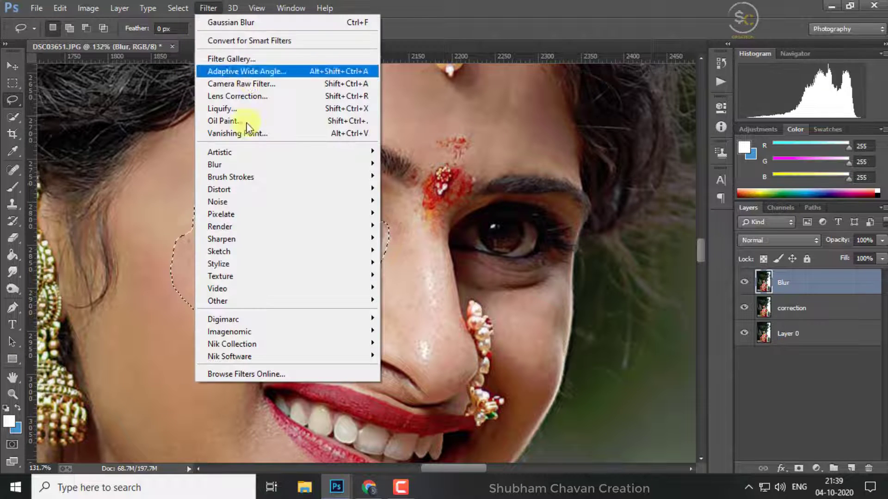
{"action": "left_click", "coordinate": [443, 254]}
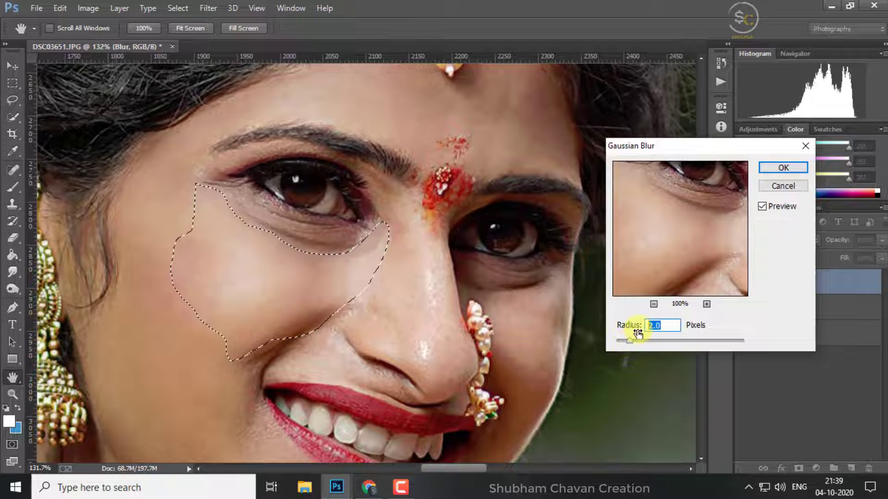
{"action": "type", "text": "1.8"}
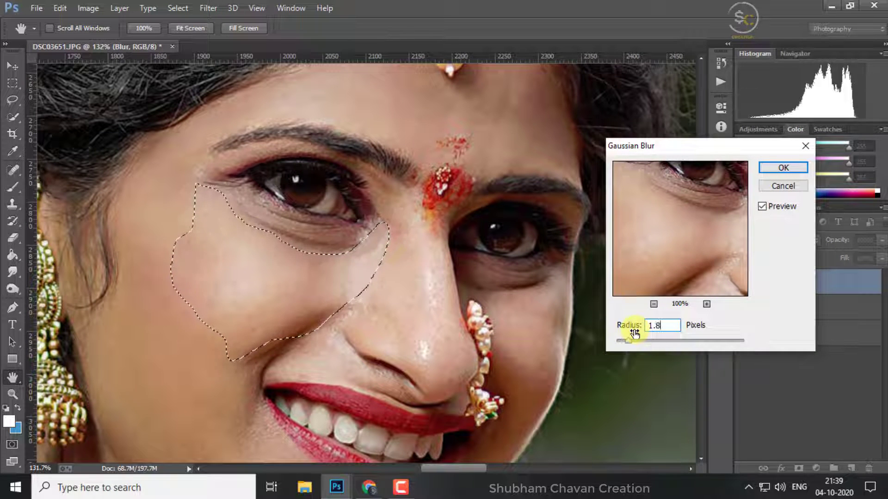
{"action": "key", "text": "Return"}
{"action": "key", "text": "ctrl+d"}
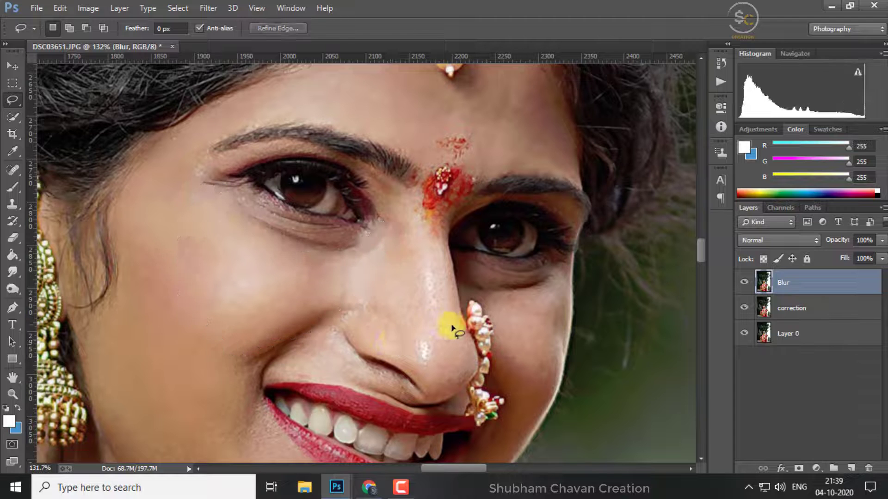
Step: Lasso the skin beside the nose up toward the bindi and reapply the 1.8 px blur
{"action": "scroll", "coordinate": [452, 328], "scroll_direction": "up", "scroll_amount": 1}
{"action": "scroll", "coordinate": [458, 319], "scroll_direction": "up", "scroll_amount": 1}
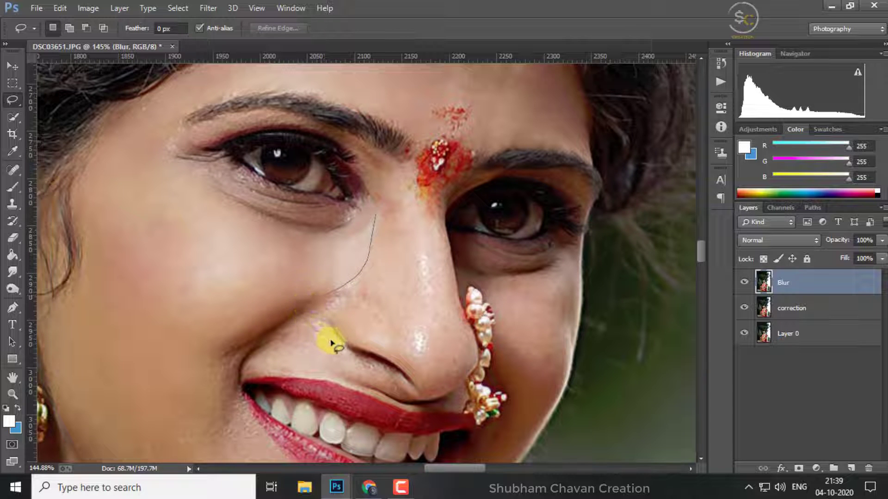
{"action": "mouse_move", "coordinate": [355, 364]}
{"action": "left_mouse_down"}
{"action": "mouse_move", "coordinate": [380, 386]}
{"action": "mouse_move", "coordinate": [457, 385]}
{"action": "left_mouse_up"}
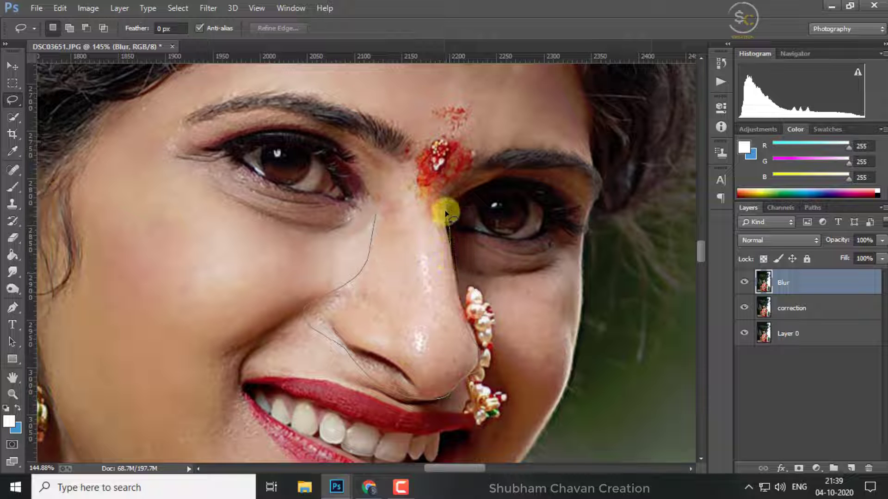
{"action": "left_click_drag", "start_coordinate": [445, 214], "coordinate": [384, 207]}
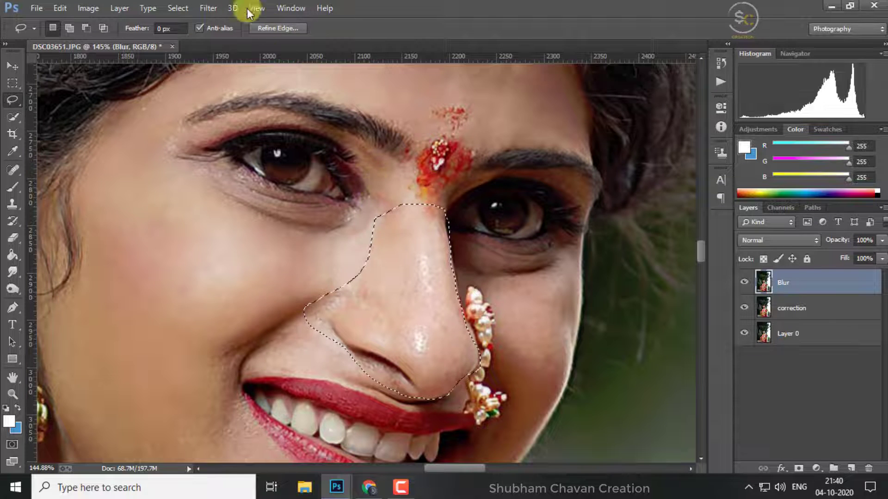
{"action": "left_click", "coordinate": [208, 8]}
{"action": "left_click", "coordinate": [228, 22]}
Step: Clear the previous selection, then lasso the mouth corner and reapply the last Gaussian blur
{"action": "key", "text": "ctrl+d"}
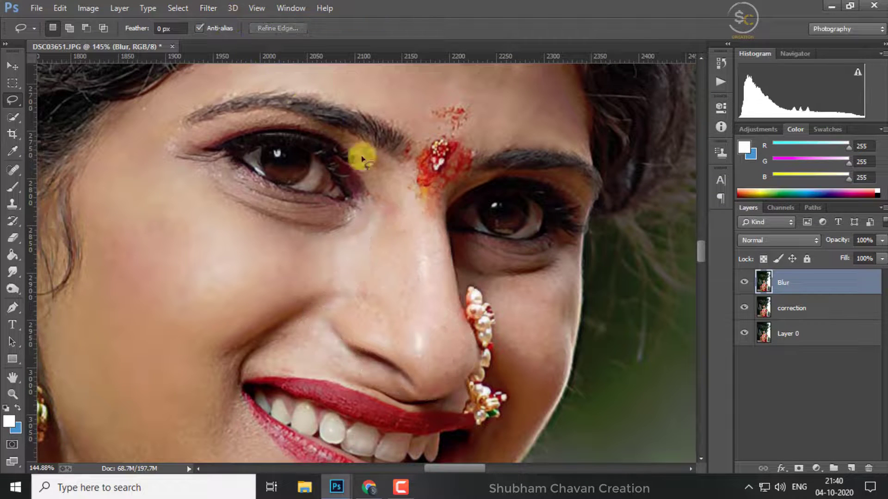
{"action": "scroll", "coordinate": [432, 233], "scroll_direction": "down", "scroll_amount": 3}
{"action": "scroll", "coordinate": [448, 273], "scroll_direction": "up", "scroll_amount": 3}
{"action": "scroll", "coordinate": [448, 273], "scroll_direction": "up", "scroll_amount": 3}
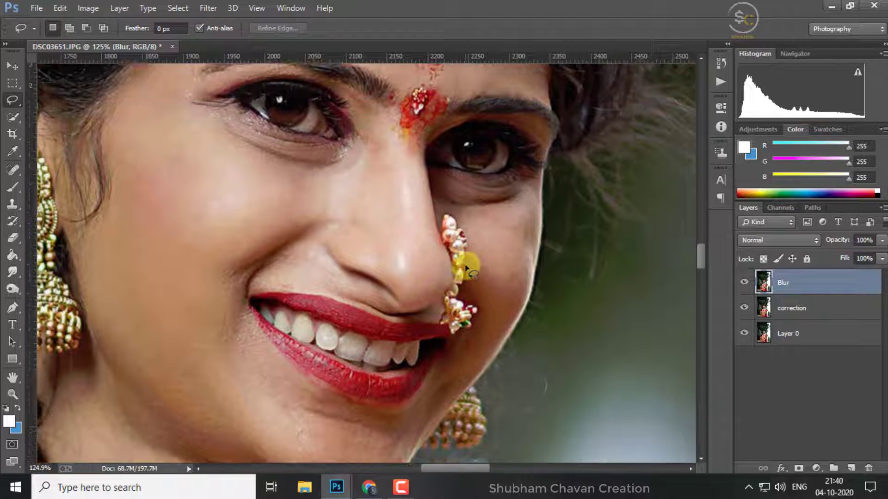
{"action": "scroll", "coordinate": [325, 308], "scroll_direction": "up", "scroll_amount": 1}
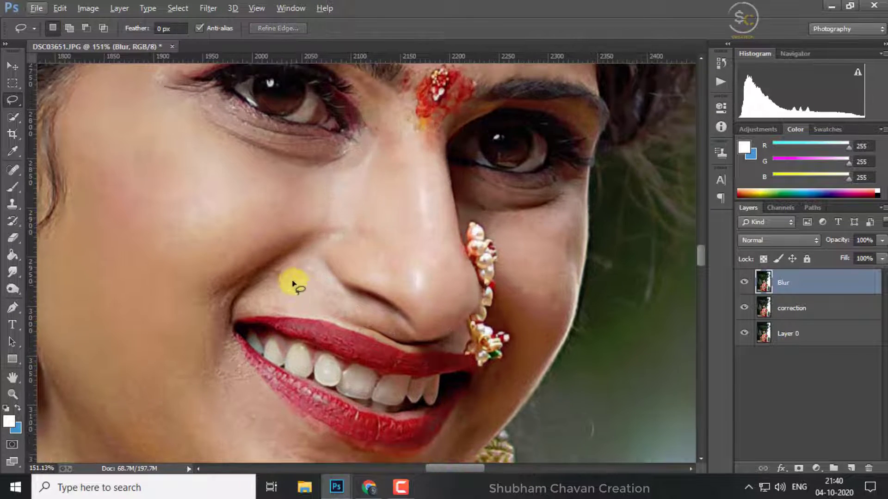
{"action": "mouse_move", "coordinate": [288, 256]}
{"action": "left_mouse_down"}
{"action": "mouse_move", "coordinate": [227, 280]}
{"action": "mouse_move", "coordinate": [204, 308]}
{"action": "mouse_move", "coordinate": [200, 357]}
{"action": "mouse_move", "coordinate": [223, 381]}
{"action": "left_mouse_up"}
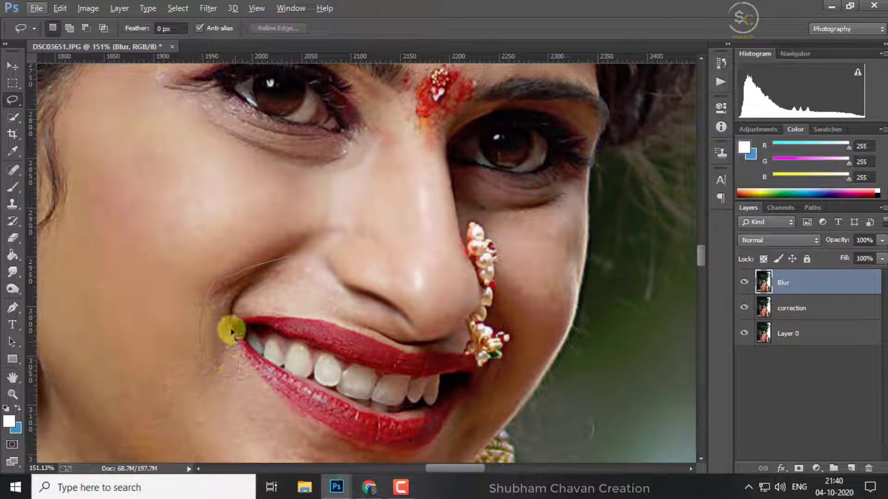
{"action": "left_click_drag", "start_coordinate": [240, 309], "coordinate": [291, 254]}
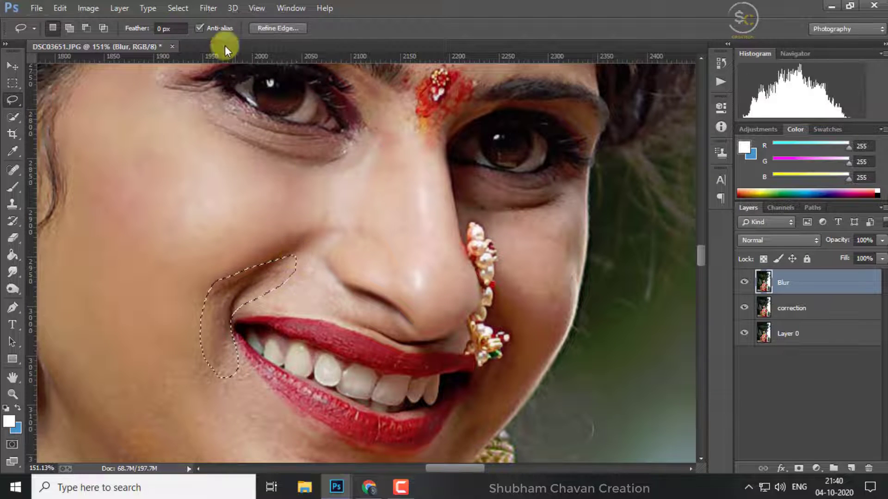
{"action": "left_click", "coordinate": [208, 7]}
{"action": "left_click", "coordinate": [237, 22]}
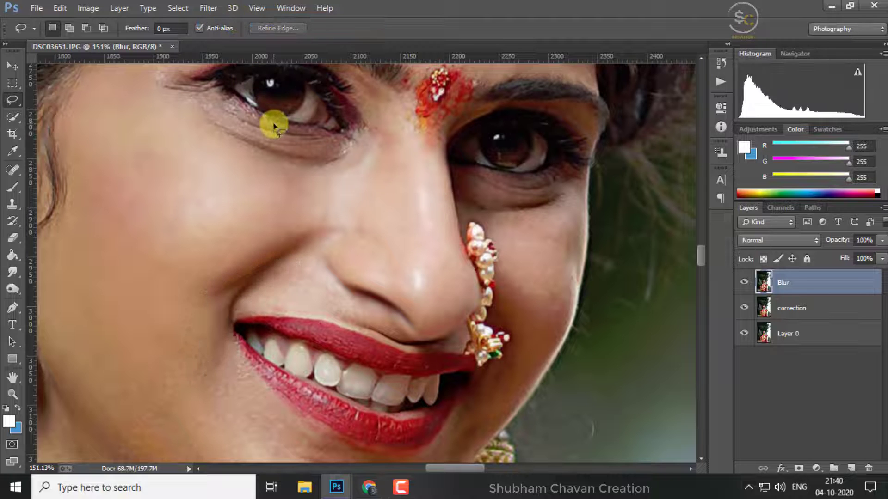
Step: Lasso the cheek beside the nose ring, reapply the blur, and deselect
{"action": "scroll", "coordinate": [406, 263], "scroll_direction": "down", "scroll_amount": 3}
{"action": "scroll", "coordinate": [594, 307], "scroll_direction": "up", "scroll_amount": 2}
{"action": "scroll", "coordinate": [505, 283], "scroll_direction": "up", "scroll_amount": 2}
{"action": "scroll", "coordinate": [373, 211], "scroll_direction": "up", "scroll_amount": 2}
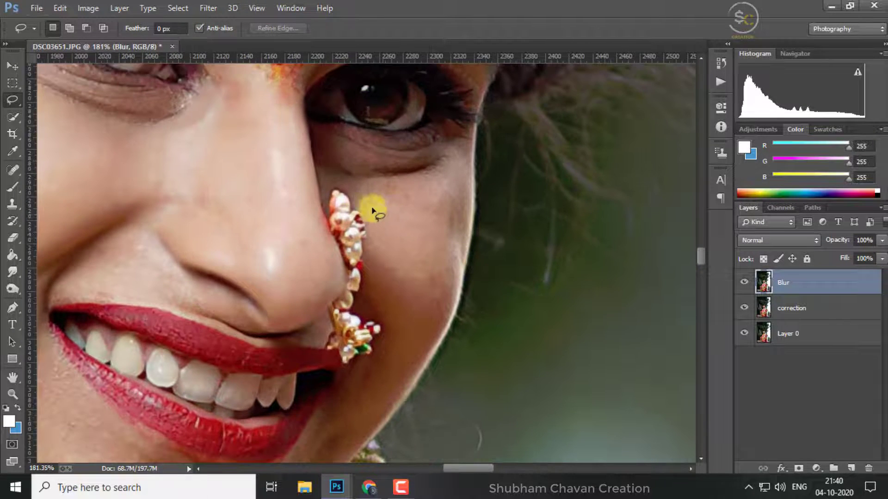
{"action": "mouse_move", "coordinate": [325, 172]}
{"action": "left_mouse_down"}
{"action": "mouse_move", "coordinate": [447, 165]}
{"action": "mouse_move", "coordinate": [471, 217]}
{"action": "mouse_move", "coordinate": [439, 345]}
{"action": "mouse_move", "coordinate": [377, 424]}
{"action": "mouse_move", "coordinate": [332, 440]}
{"action": "mouse_move", "coordinate": [345, 382]}
{"action": "left_mouse_up"}
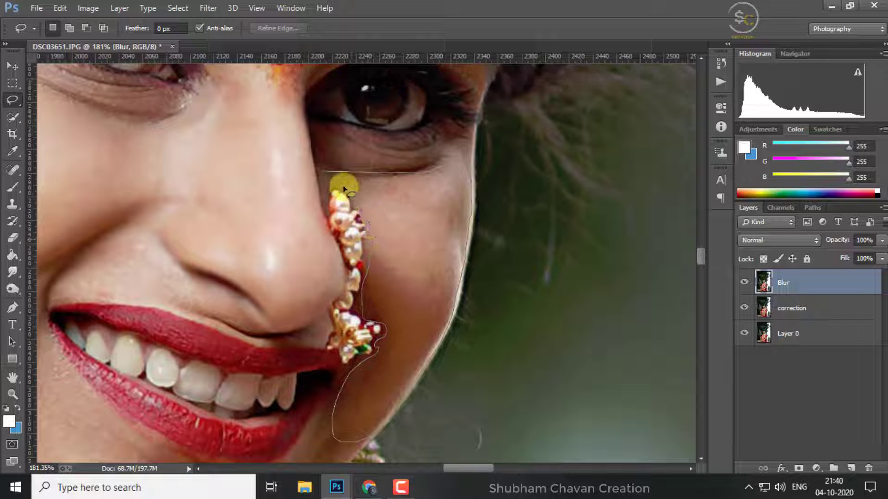
{"action": "left_click_drag", "start_coordinate": [320, 179], "coordinate": [322, 175]}
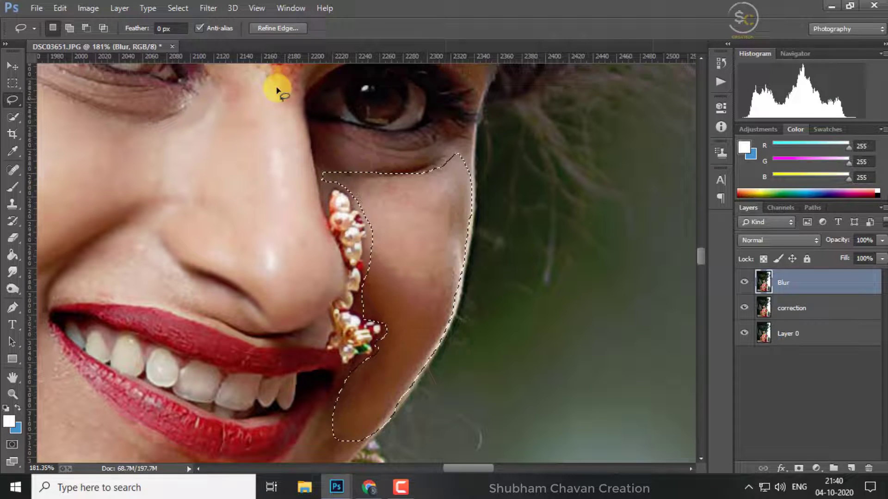
{"action": "left_click", "coordinate": [208, 8]}
{"action": "left_click", "coordinate": [213, 25]}
{"action": "key", "text": "ctrl+d"}
Step: Lasso along the jawline around the chin below the lip, reapply the blur, and deselect
{"action": "scroll", "coordinate": [317, 223], "scroll_direction": "down", "scroll_amount": 3}
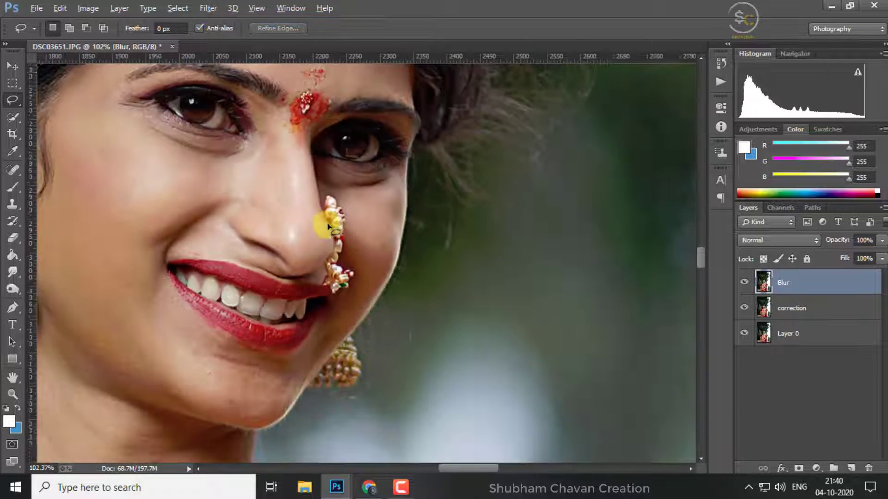
{"action": "scroll", "coordinate": [234, 341], "scroll_direction": "down", "scroll_amount": 1}
{"action": "scroll", "coordinate": [125, 277], "scroll_direction": "up", "scroll_amount": 2}
{"action": "mouse_move", "coordinate": [117, 257]}
{"action": "left_mouse_down"}
{"action": "mouse_move", "coordinate": [294, 373]}
{"action": "mouse_move", "coordinate": [363, 266]}
{"action": "left_mouse_up"}
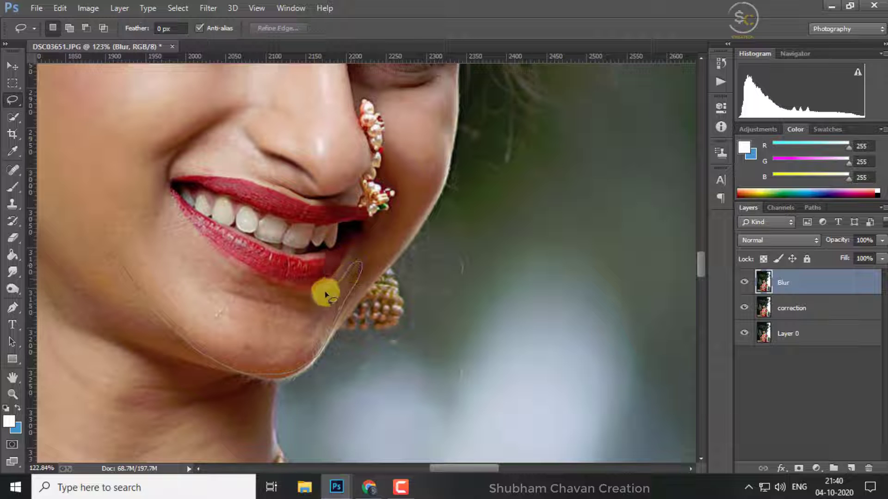
{"action": "mouse_move", "coordinate": [326, 295]}
{"action": "left_mouse_down"}
{"action": "mouse_move", "coordinate": [251, 280]}
{"action": "mouse_move", "coordinate": [191, 232]}
{"action": "mouse_move", "coordinate": [174, 201]}
{"action": "mouse_move", "coordinate": [145, 206]}
{"action": "mouse_move", "coordinate": [119, 234]}
{"action": "mouse_move", "coordinate": [116, 255]}
{"action": "left_mouse_up"}
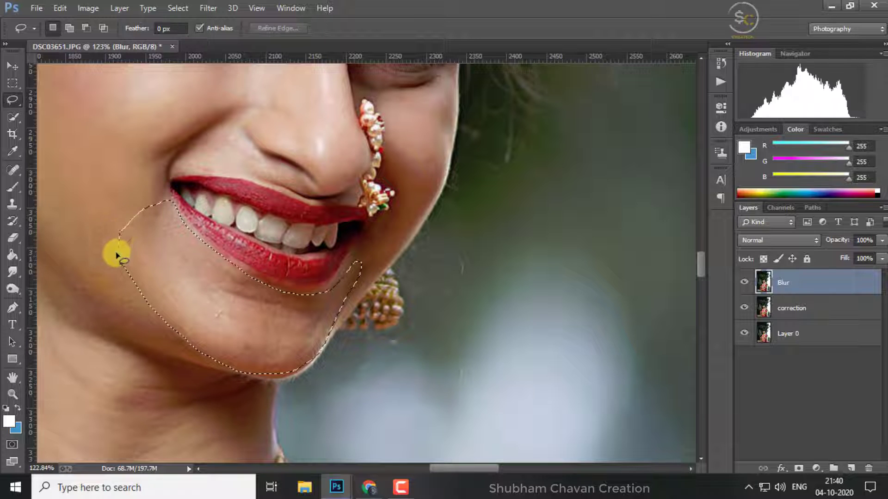
{"action": "left_click", "coordinate": [208, 7]}
{"action": "key", "text": "ctrl+d"}
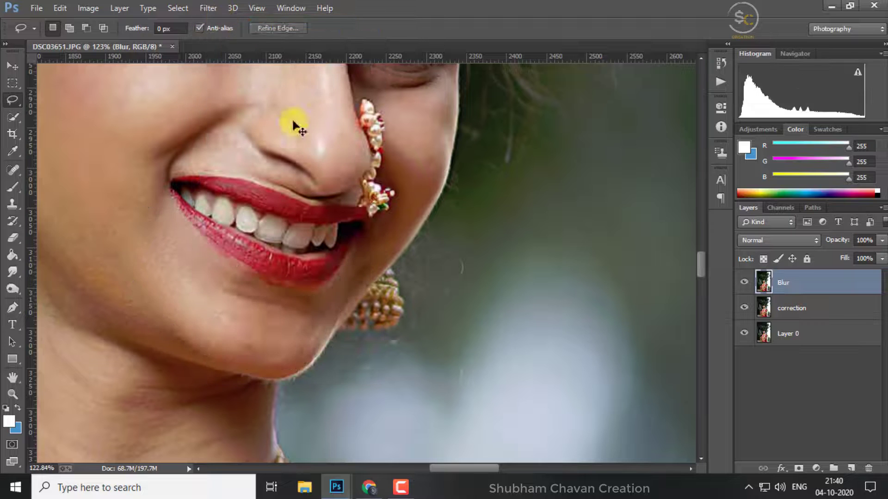
Step: Lasso the jaw near the ear and reapply the last Gaussian blur there
{"action": "scroll", "coordinate": [387, 192], "scroll_direction": "down", "scroll_amount": 1}
{"action": "scroll", "coordinate": [397, 222], "scroll_direction": "down", "scroll_amount": 1}
{"action": "scroll", "coordinate": [195, 266], "scroll_direction": "up", "scroll_amount": 1}
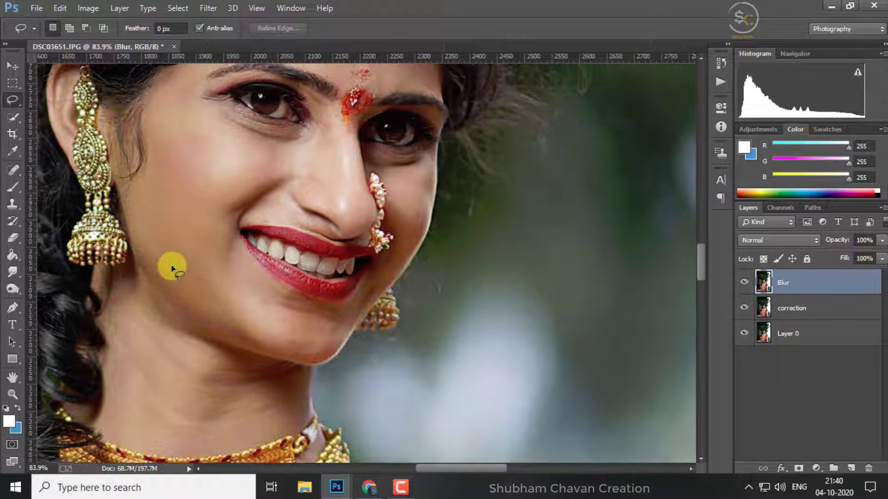
{"action": "scroll", "coordinate": [172, 267], "scroll_direction": "up", "scroll_amount": 2}
{"action": "mouse_move", "coordinate": [119, 211]}
{"action": "left_mouse_down"}
{"action": "mouse_move", "coordinate": [240, 382]}
{"action": "mouse_move", "coordinate": [287, 387]}
{"action": "mouse_move", "coordinate": [301, 337]}
{"action": "mouse_move", "coordinate": [218, 258]}
{"action": "mouse_move", "coordinate": [141, 213]}
{"action": "left_mouse_up"}
{"action": "left_click", "coordinate": [208, 7]}
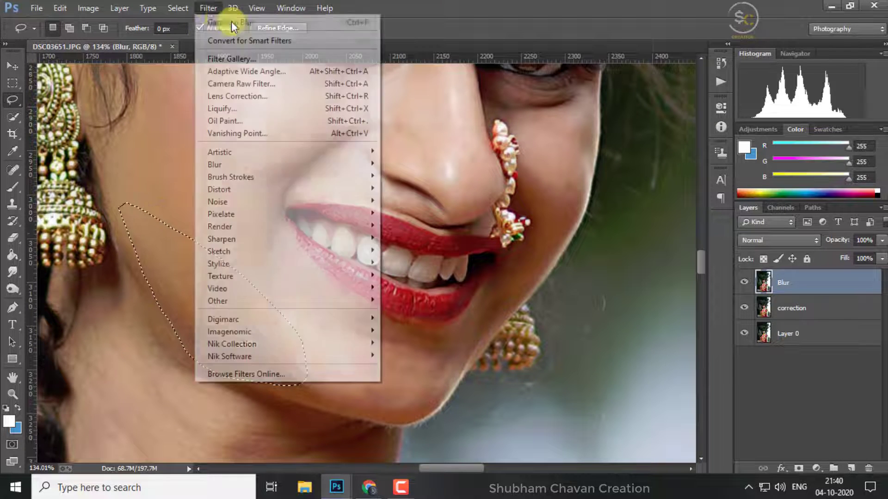
{"action": "left_click", "coordinate": [231, 21]}
{"action": "key", "text": "ctrl+h"}
{"action": "scroll", "coordinate": [278, 139], "scroll_direction": "down", "scroll_amount": 2}
{"action": "scroll", "coordinate": [283, 258], "scroll_direction": "down", "scroll_amount": 1}
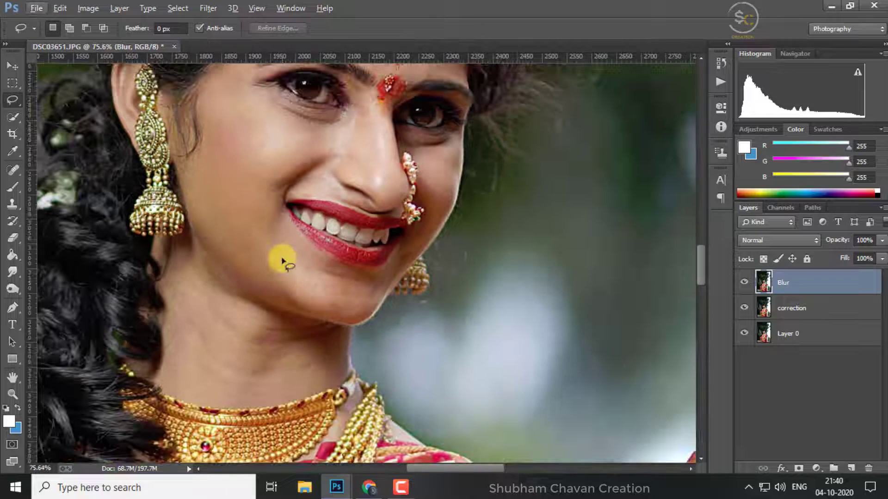
{"action": "scroll", "coordinate": [323, 314], "scroll_direction": "up", "scroll_amount": 1}
{"action": "scroll", "coordinate": [375, 301], "scroll_direction": "up", "scroll_amount": 1}
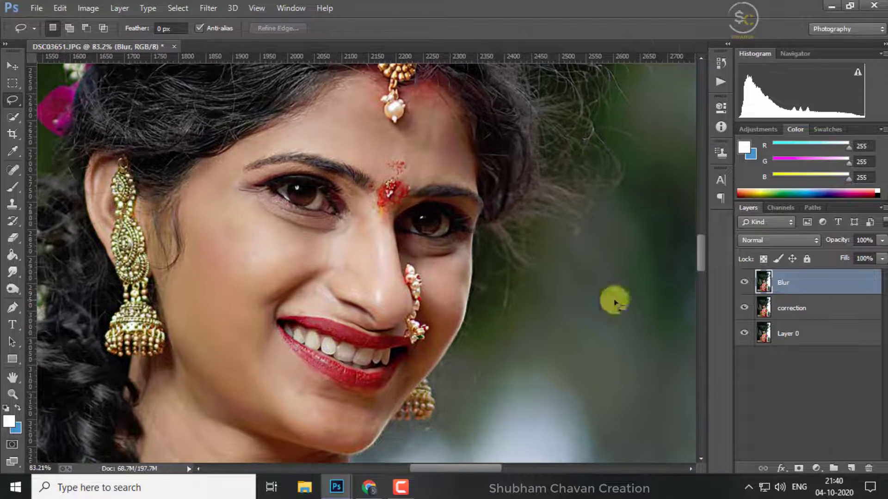
Step: Toggle the Blur layer's visibility to compare the retouch before and after
{"action": "left_click", "coordinate": [744, 282]}
{"action": "scroll", "coordinate": [366, 253], "scroll_direction": "up", "scroll_amount": 3}
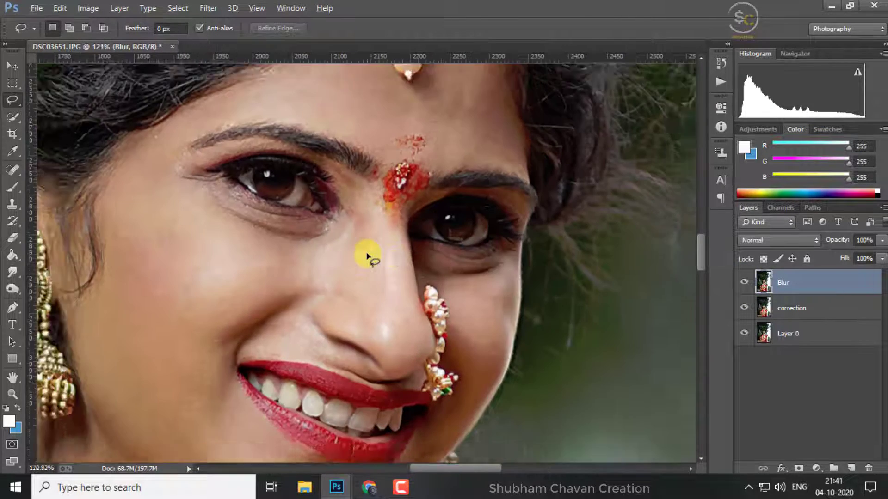
{"action": "scroll", "coordinate": [366, 254], "scroll_direction": "up", "scroll_amount": 2}
{"action": "left_click", "coordinate": [744, 283]}
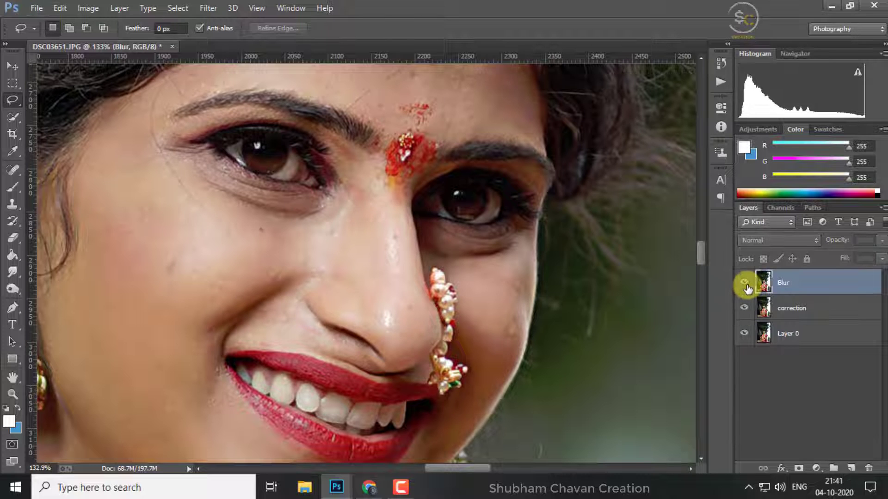
{"action": "left_click", "coordinate": [744, 282]}
{"action": "left_click", "coordinate": [735, 285]}
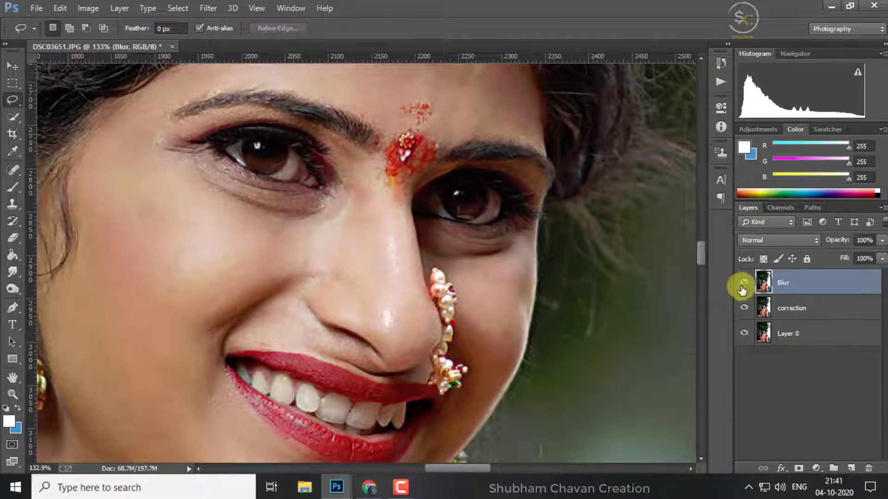
{"action": "scroll", "coordinate": [430, 240], "scroll_direction": "down", "scroll_amount": 3}
{"action": "scroll", "coordinate": [430, 243], "scroll_direction": "down", "scroll_amount": 3}
{"action": "scroll", "coordinate": [430, 243], "scroll_direction": "down", "scroll_amount": 1}
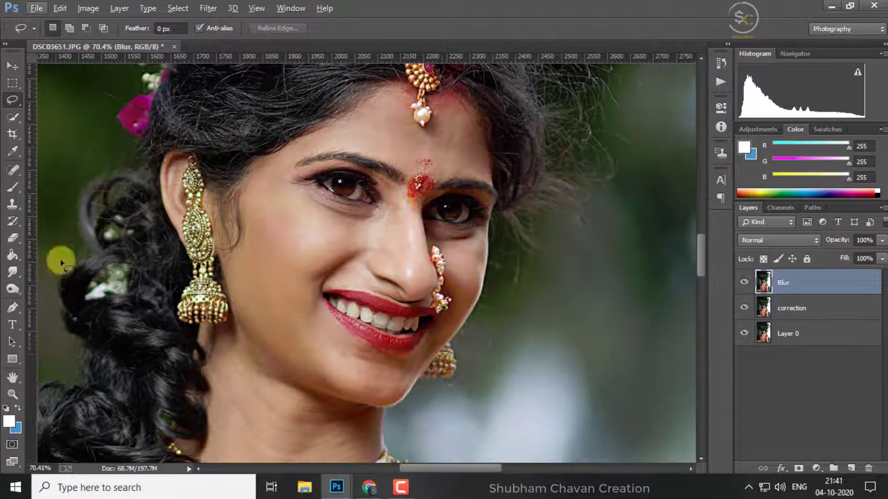
Step: Pick the Dodge tool and reduce its brush size to 174
{"action": "left_click", "coordinate": [13, 289]}
{"action": "left_click", "coordinate": [51, 285]}
{"action": "scroll", "coordinate": [537, 187], "scroll_direction": "up", "scroll_amount": 1}
{"action": "right_click", "coordinate": [518, 159]}
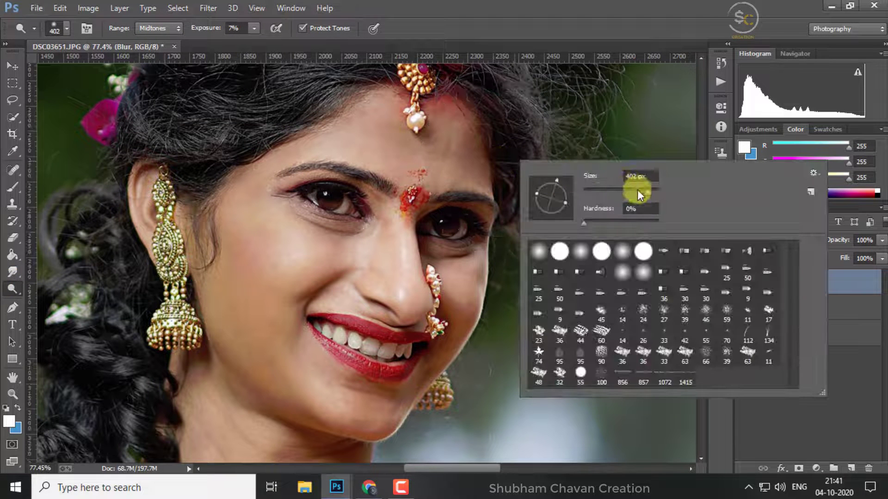
{"action": "left_click_drag", "start_coordinate": [636, 185], "coordinate": [489, 158]}
{"action": "key", "text": "Return"}
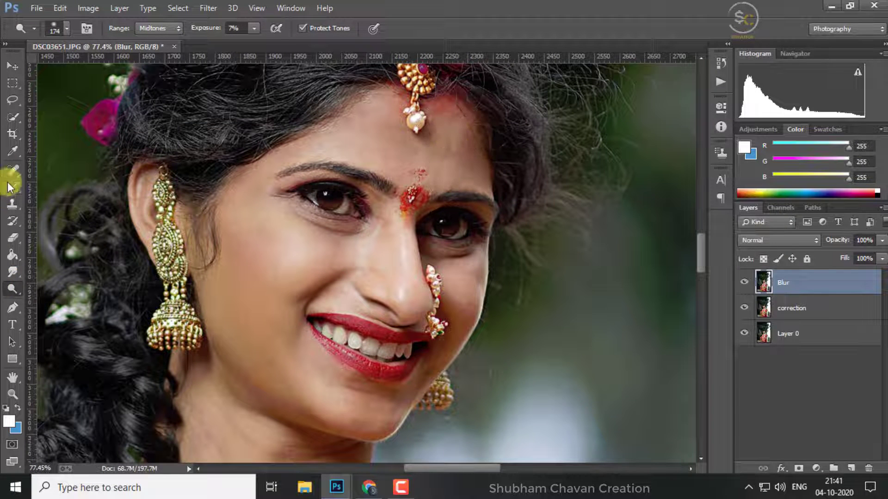
Step: Switch to the Mixer Brush at 89 px with 0% hardness
{"action": "left_click", "coordinate": [13, 188]}
{"action": "left_click", "coordinate": [51, 184]}
{"action": "scroll", "coordinate": [507, 154], "scroll_direction": "up", "scroll_amount": 1}
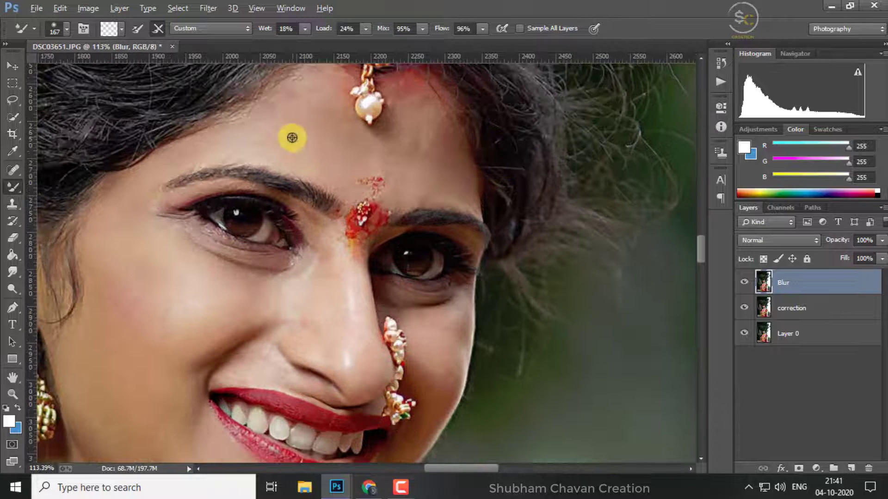
{"action": "scroll", "coordinate": [491, 139], "scroll_direction": "up", "scroll_amount": 1}
{"action": "right_click", "coordinate": [543, 151]}
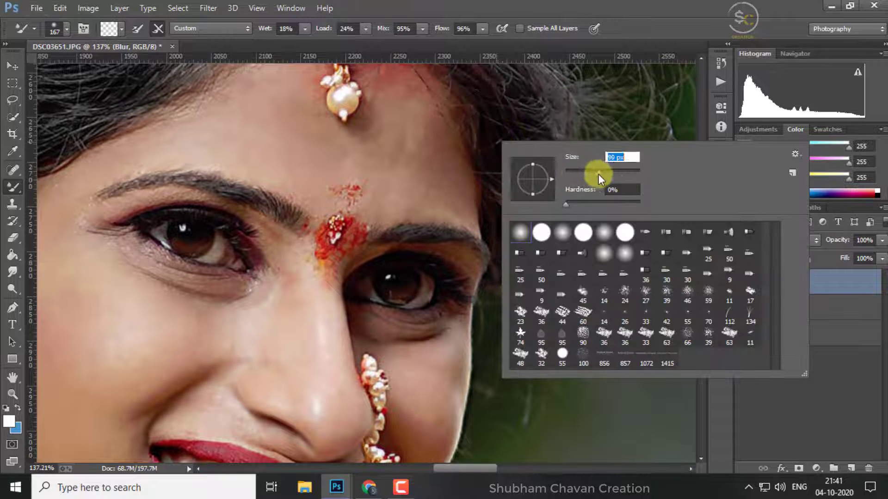
{"action": "left_click", "coordinate": [266, 156]}
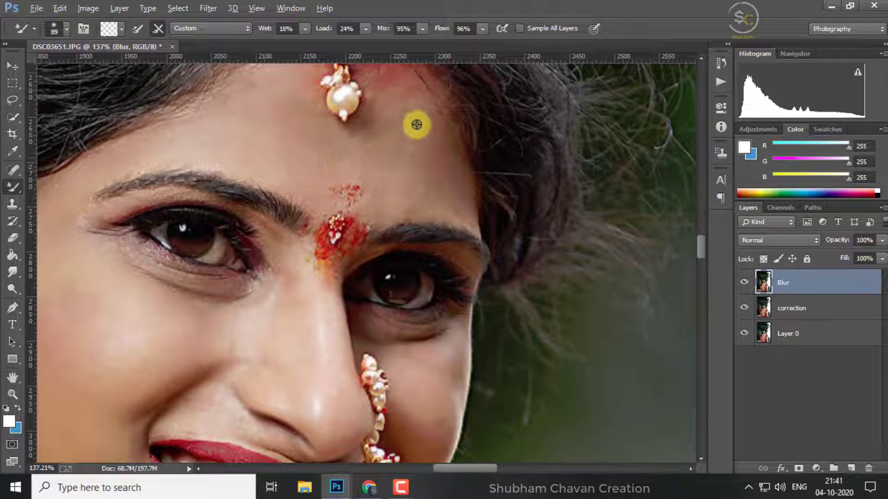
Step: Blend the forehead skin with Mixer Brush strokes up toward the pearl
{"action": "scroll", "coordinate": [379, 148], "scroll_direction": "up", "scroll_amount": 2}
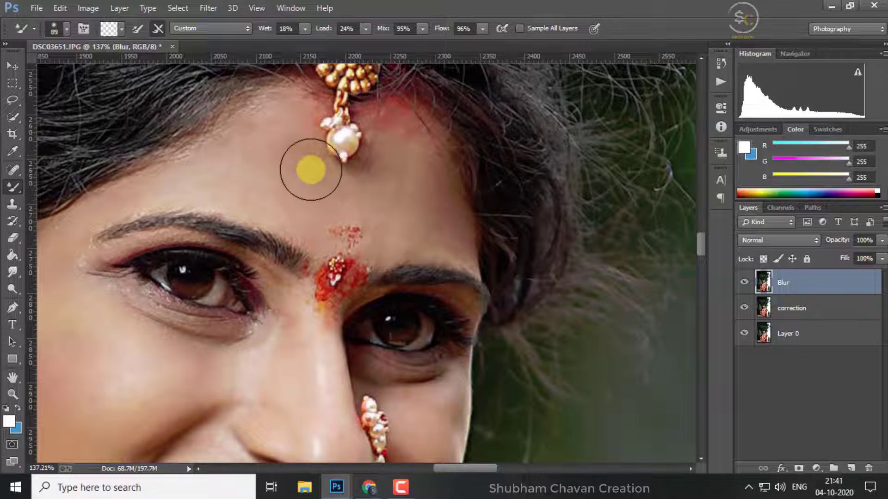
{"action": "mouse_move", "coordinate": [311, 170]}
{"action": "left_mouse_down"}
{"action": "mouse_move", "coordinate": [312, 156]}
{"action": "mouse_move", "coordinate": [317, 194]}
{"action": "mouse_move", "coordinate": [440, 214]}
{"action": "mouse_move", "coordinate": [309, 183]}
{"action": "left_mouse_up"}
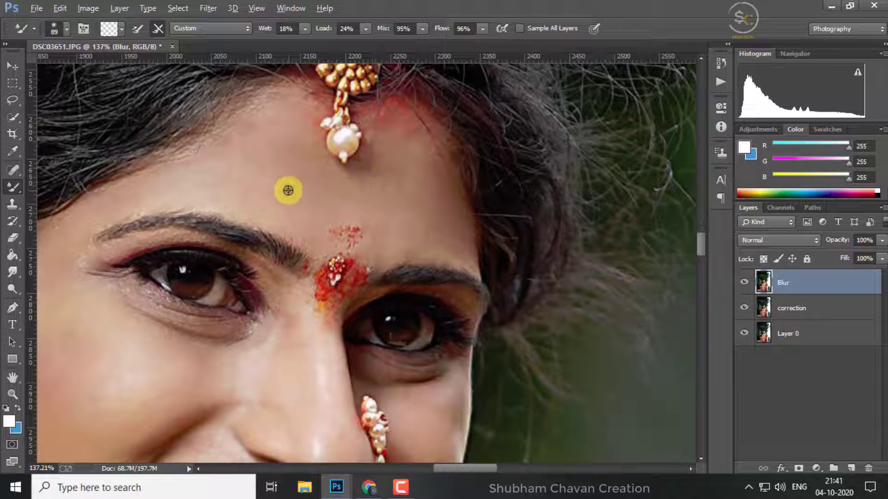
{"action": "mouse_move", "coordinate": [243, 181]}
{"action": "left_mouse_down"}
{"action": "mouse_move", "coordinate": [283, 182]}
{"action": "mouse_move", "coordinate": [190, 183]}
{"action": "mouse_move", "coordinate": [277, 133]}
{"action": "mouse_move", "coordinate": [294, 135]}
{"action": "left_mouse_up"}
{"action": "scroll", "coordinate": [294, 135], "scroll_direction": "down", "scroll_amount": 3}
{"action": "scroll", "coordinate": [292, 140], "scroll_direction": "down", "scroll_amount": 2}
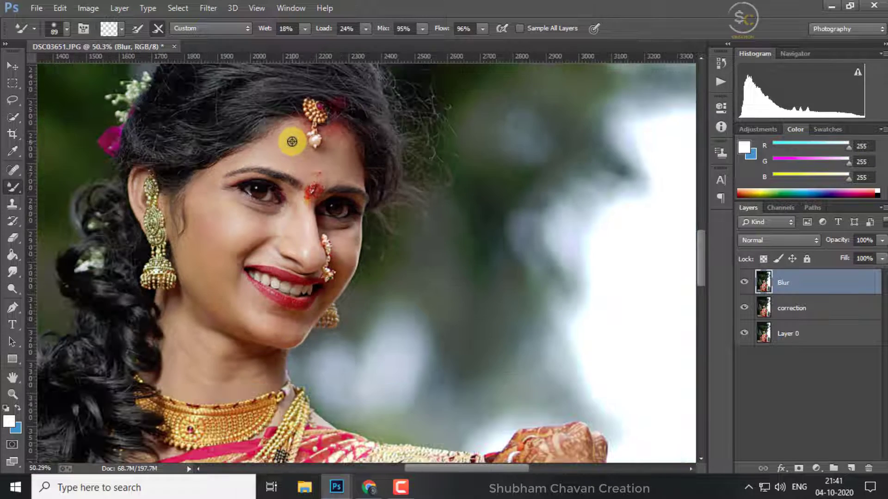
{"action": "scroll", "coordinate": [273, 145], "scroll_direction": "down", "scroll_amount": 2}
{"action": "scroll", "coordinate": [138, 179], "scroll_direction": "up", "scroll_amount": 1}
{"action": "scroll", "coordinate": [208, 188], "scroll_direction": "up", "scroll_amount": 1}
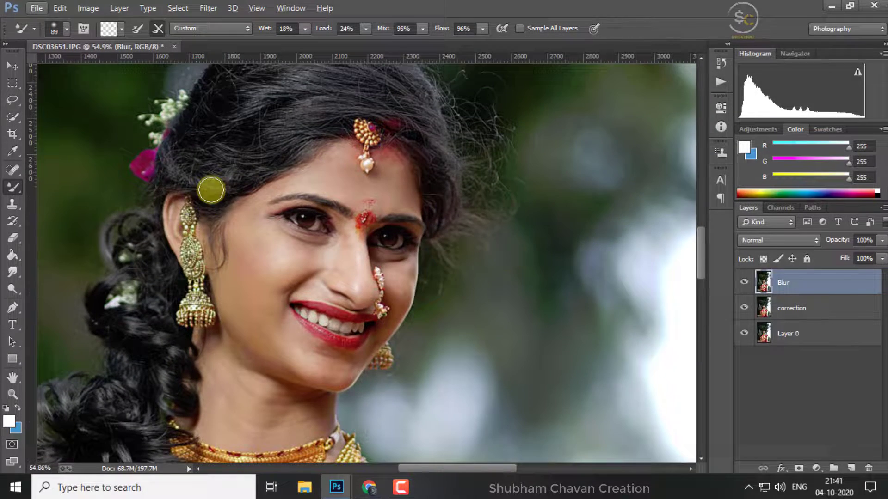
{"action": "right_click", "coordinate": [816, 281]}
Step: Duplicate the Blur layer as a new layer named 'clean'
{"action": "left_click", "coordinate": [595, 118]}
{"action": "type", "text": "cle"}
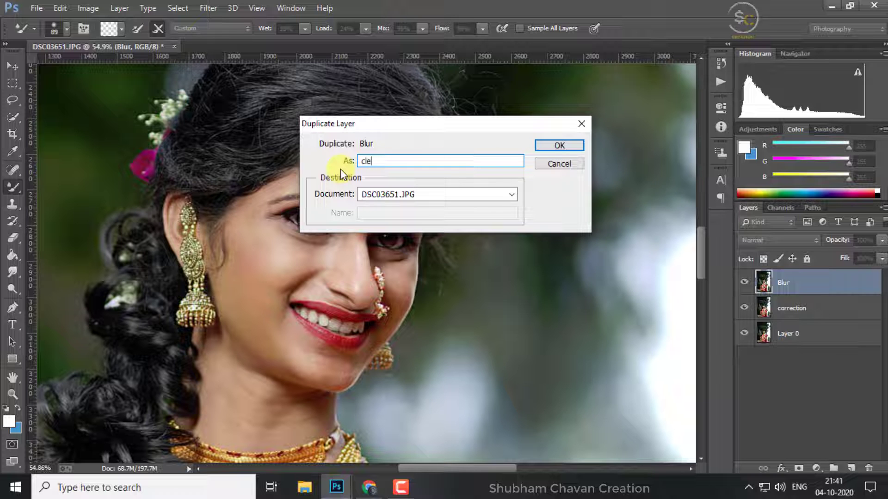
{"action": "type", "text": "an"}
{"action": "key", "text": "Return"}
Step: Apply Imagenomic Portraiture with the Smoothing: Medium preset to the clean layer
{"action": "left_click", "coordinate": [208, 8]}
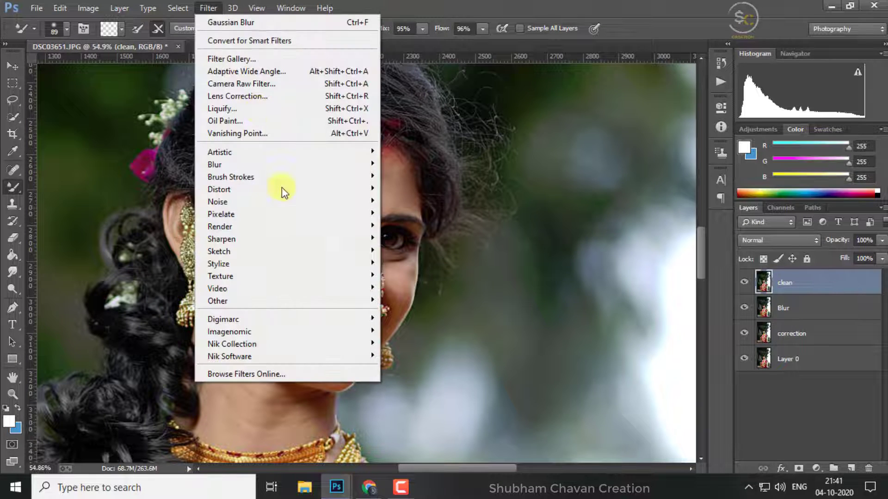
{"action": "left_click", "coordinate": [435, 346]}
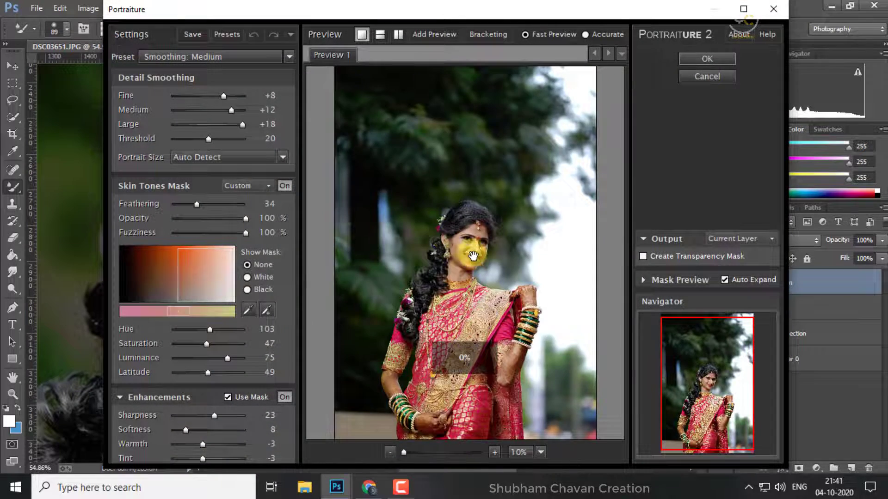
{"action": "left_click", "coordinate": [470, 198]}
{"action": "left_click", "coordinate": [477, 244]}
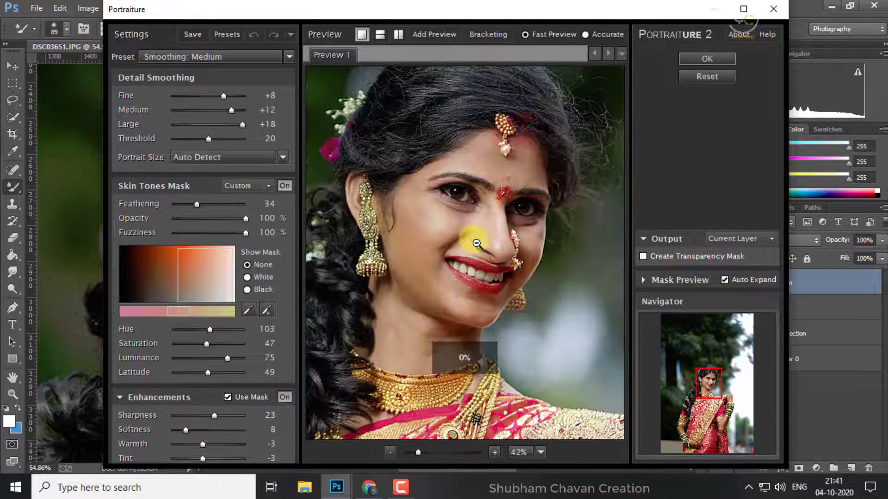
{"action": "left_click", "coordinate": [429, 247]}
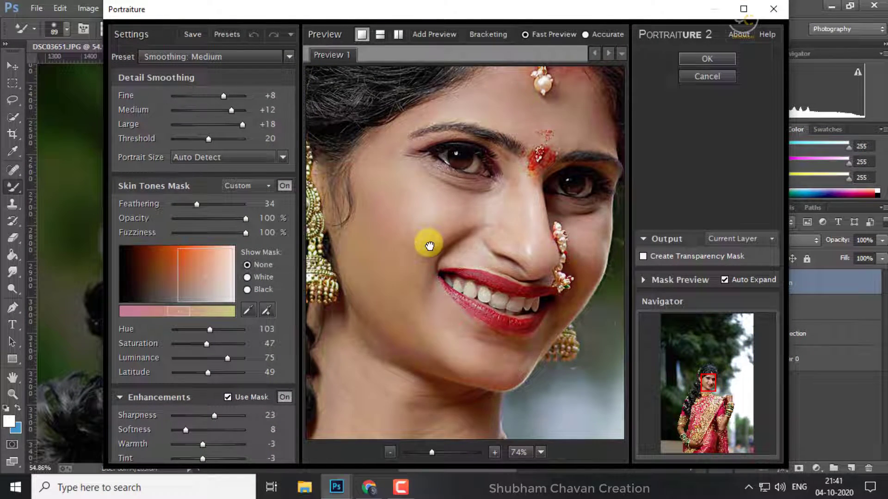
{"action": "left_click", "coordinate": [430, 245]}
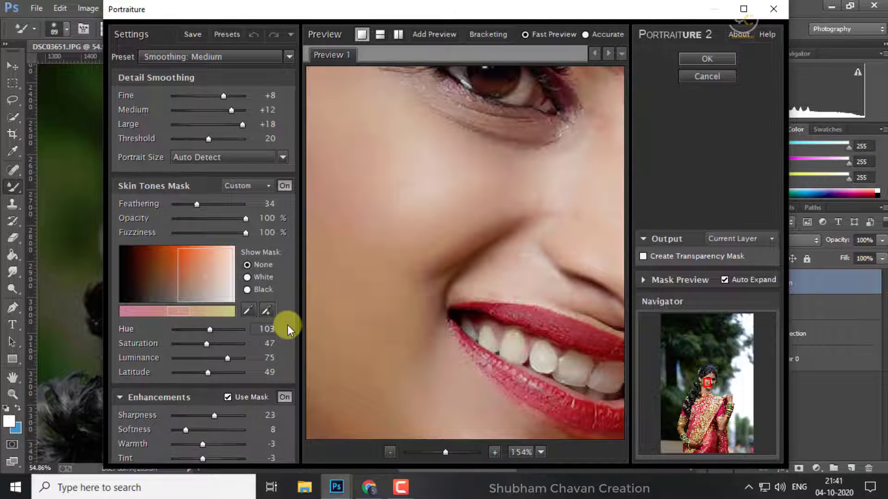
{"action": "key", "text": "Return"}
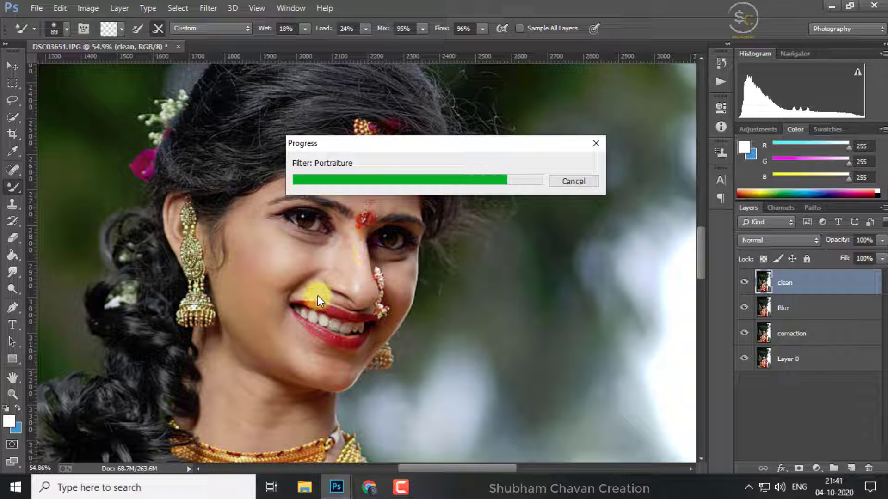
{"action": "scroll", "coordinate": [251, 297], "scroll_direction": "up", "scroll_amount": 5}
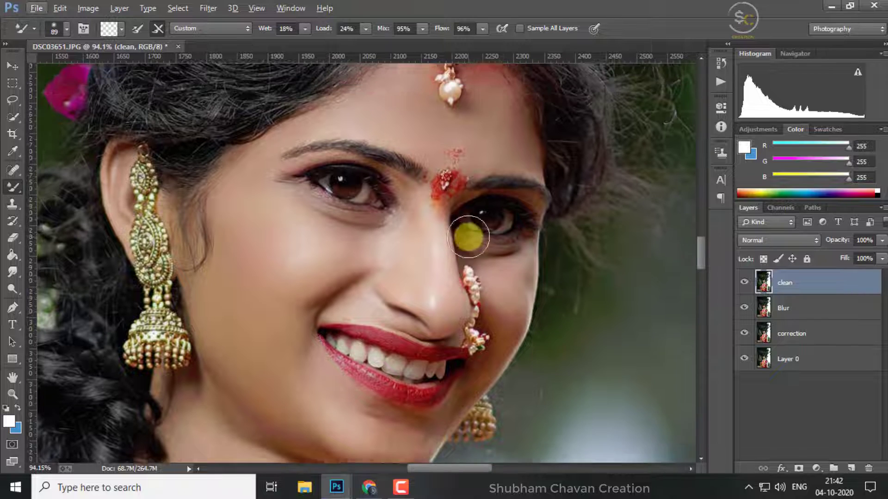
{"action": "scroll", "coordinate": [543, 200], "scroll_direction": "up", "scroll_amount": 2}
{"action": "scroll", "coordinate": [595, 244], "scroll_direction": "up", "scroll_amount": 2}
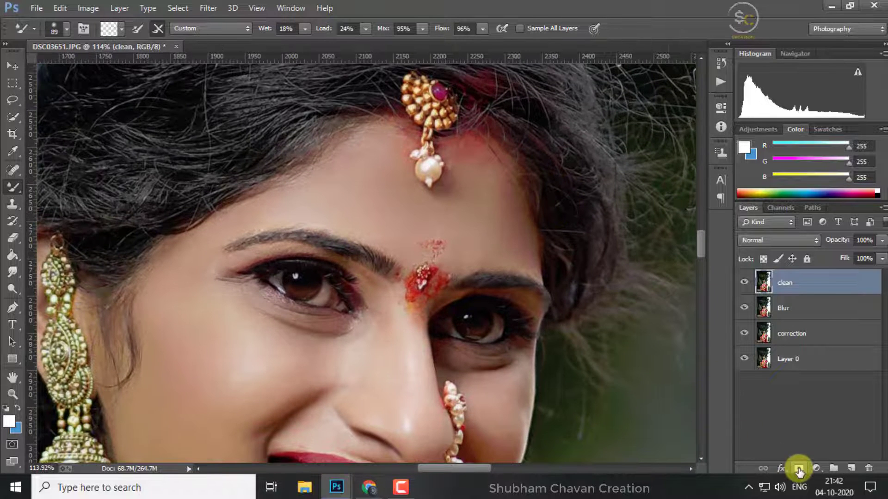
Step: Add a hide-all layer mask to the clean layer and switch to the regular Brush tool
{"action": "left_click", "coordinate": [799, 471]}
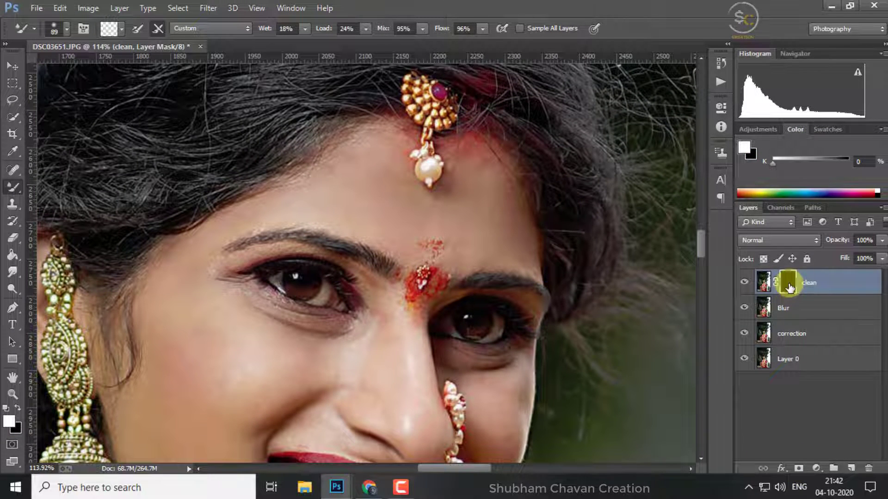
{"action": "right_click", "coordinate": [17, 194]}
{"action": "left_click", "coordinate": [40, 188]}
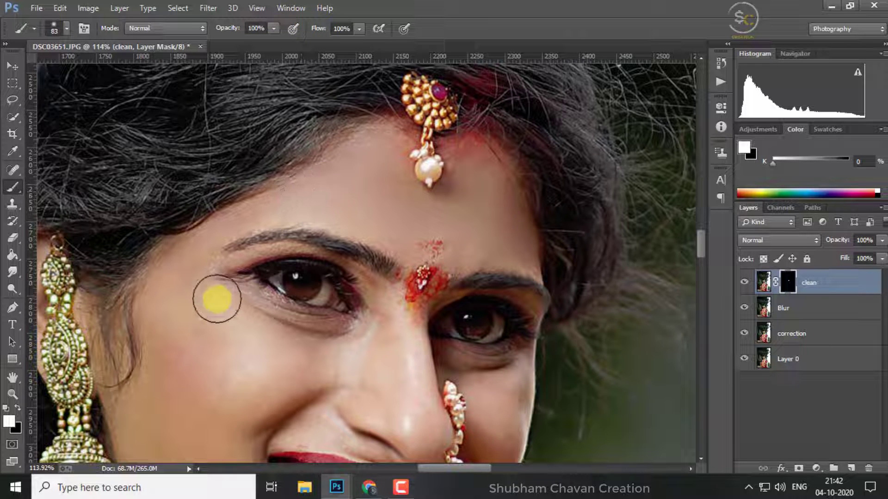
{"action": "scroll", "coordinate": [387, 325], "scroll_direction": "down", "scroll_amount": 1}
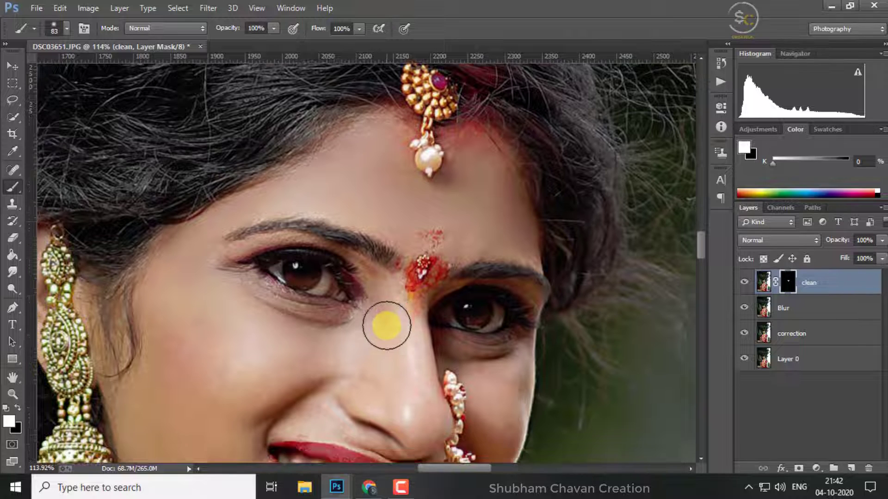
{"action": "scroll", "coordinate": [386, 325], "scroll_direction": "down", "scroll_amount": 3}
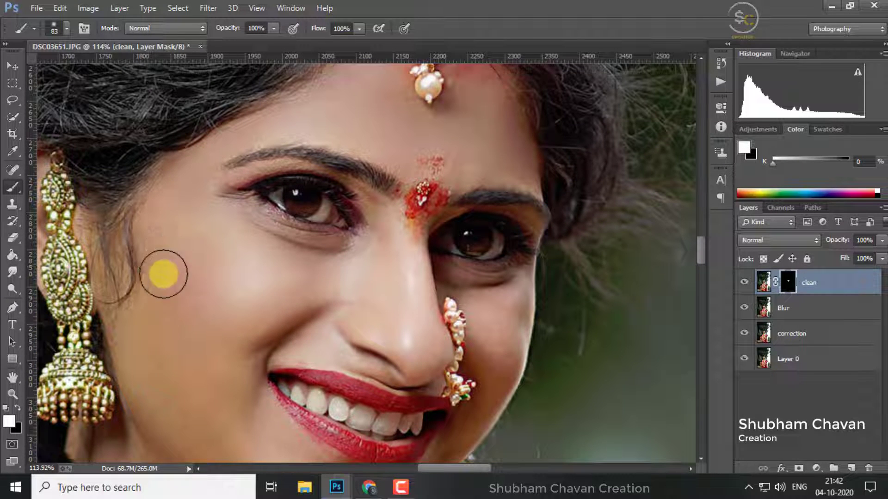
{"action": "scroll", "coordinate": [188, 327], "scroll_direction": "down", "scroll_amount": 3}
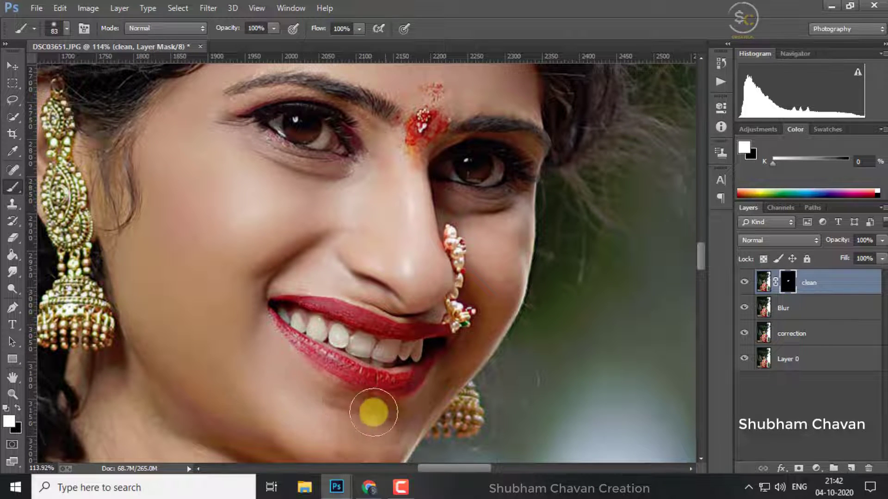
{"action": "scroll", "coordinate": [373, 412], "scroll_direction": "down", "scroll_amount": 2}
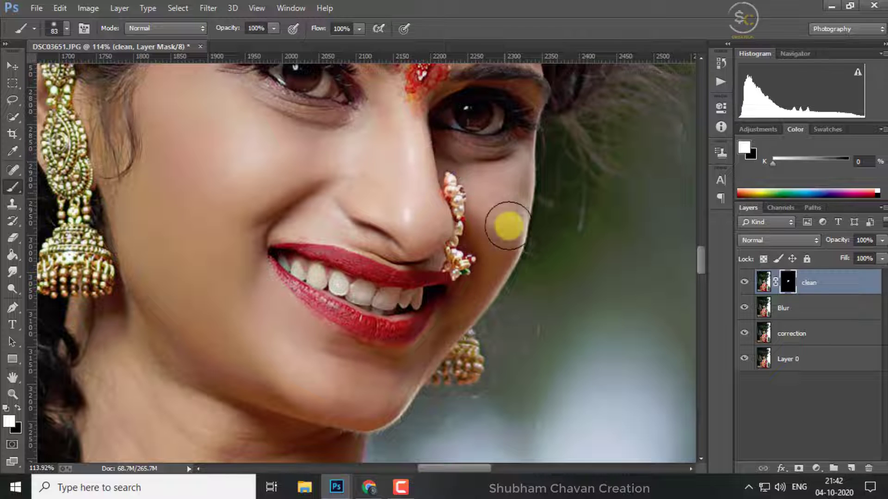
{"action": "scroll", "coordinate": [295, 281], "scroll_direction": "down", "scroll_amount": 5}
Step: Set a soft 139 px brush to paint white over the cheeks, chin and neck
{"action": "right_click", "coordinate": [295, 281]}
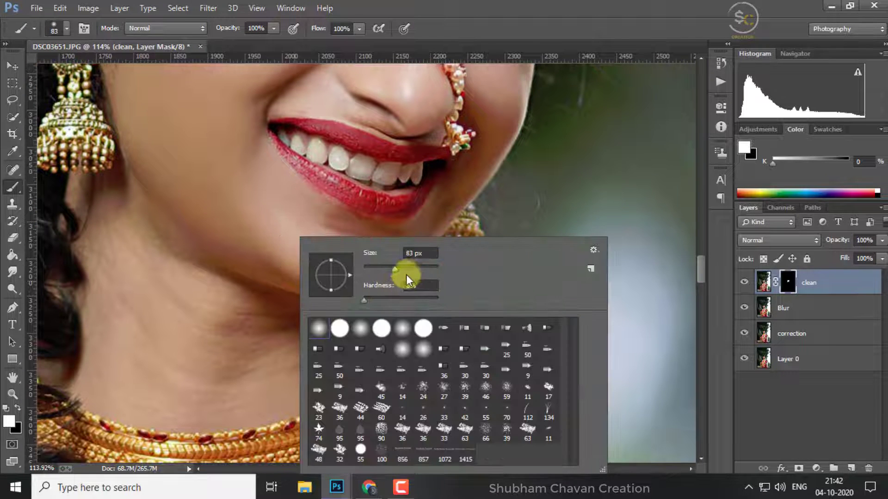
{"action": "left_click", "coordinate": [273, 272]}
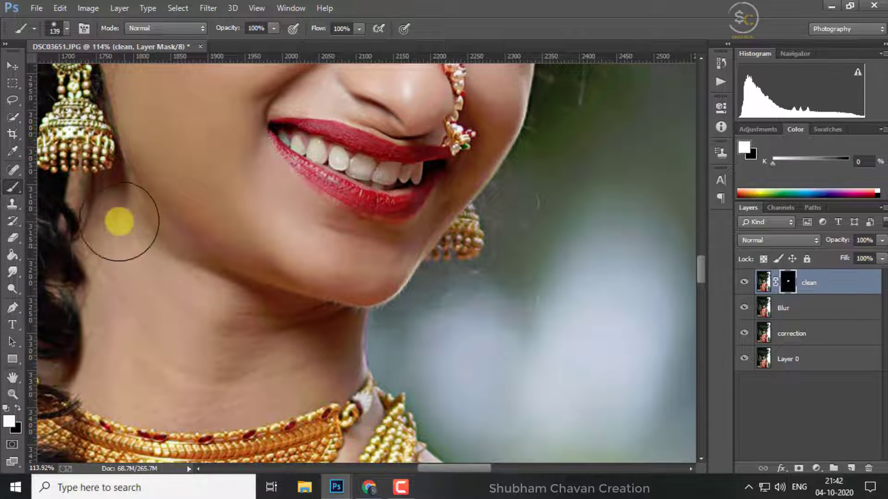
{"action": "scroll", "coordinate": [139, 333], "scroll_direction": "down", "scroll_amount": 3}
{"action": "scroll", "coordinate": [130, 342], "scroll_direction": "up", "scroll_amount": 3}
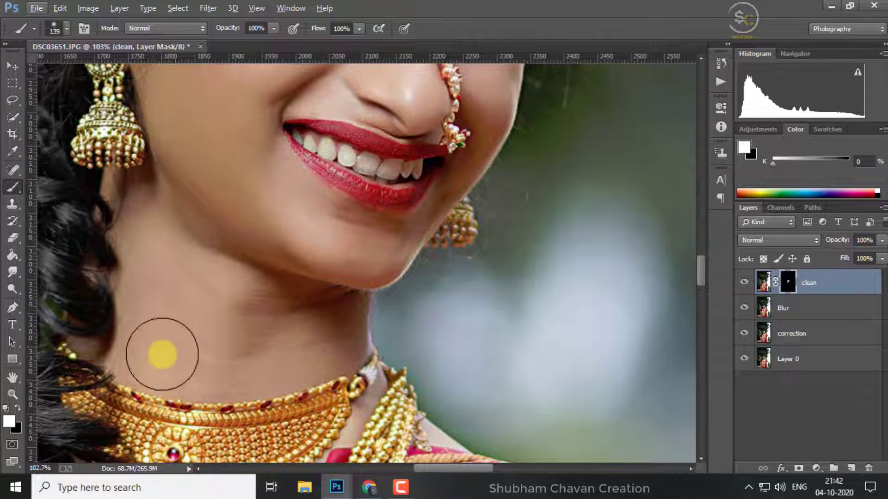
{"action": "scroll", "coordinate": [157, 252], "scroll_direction": "down", "scroll_amount": 5}
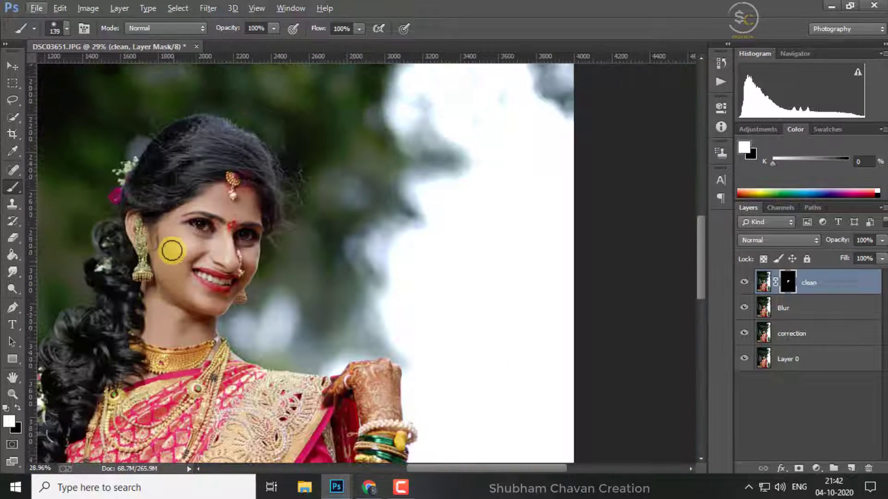
{"action": "scroll", "coordinate": [171, 251], "scroll_direction": "up", "scroll_amount": 2}
{"action": "scroll", "coordinate": [171, 251], "scroll_direction": "up", "scroll_amount": 2}
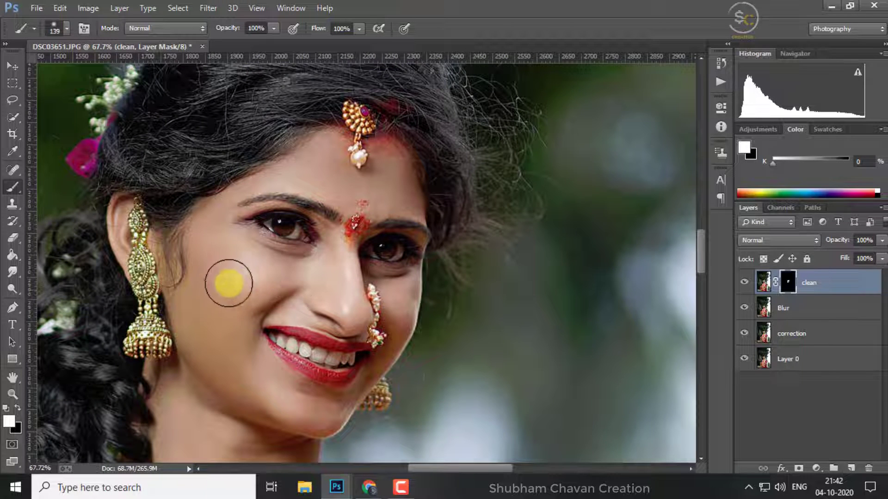
{"action": "scroll", "coordinate": [282, 312], "scroll_direction": "down", "scroll_amount": 1}
{"action": "scroll", "coordinate": [278, 324], "scroll_direction": "down", "scroll_amount": 1}
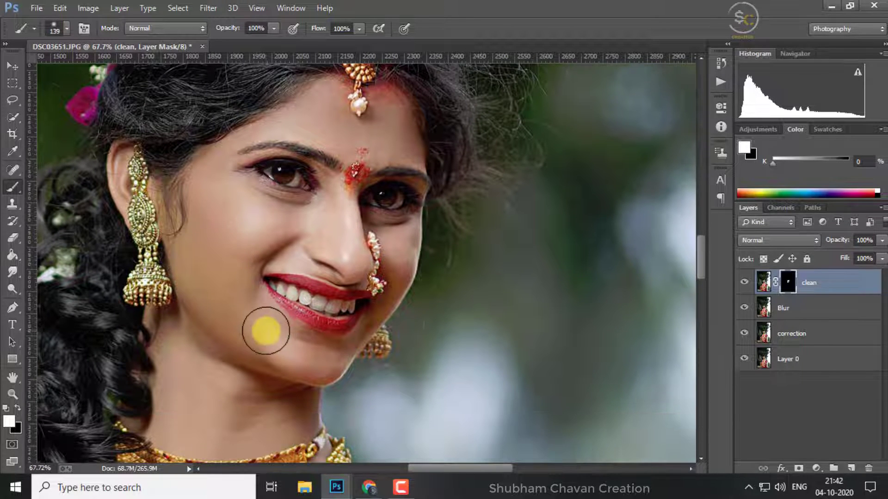
{"action": "scroll", "coordinate": [340, 356], "scroll_direction": "down", "scroll_amount": 2}
{"action": "scroll", "coordinate": [333, 342], "scroll_direction": "down", "scroll_amount": 1}
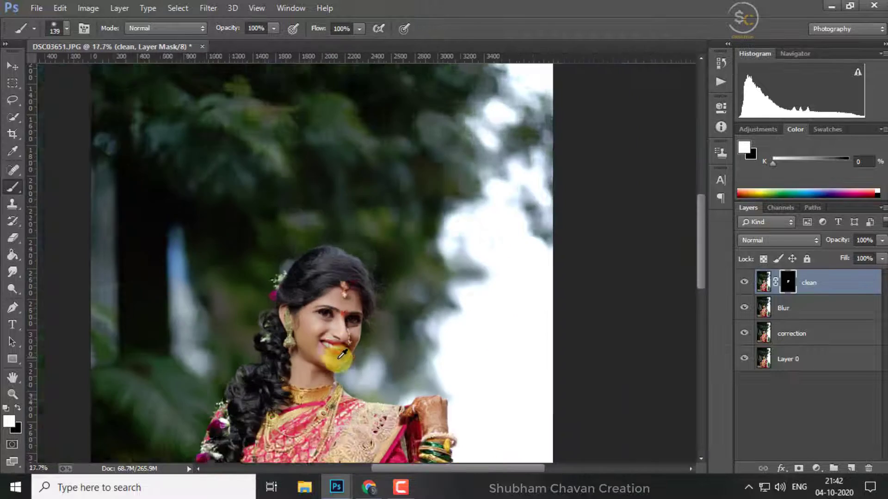
{"action": "scroll", "coordinate": [337, 341], "scroll_direction": "up", "scroll_amount": 1}
{"action": "scroll", "coordinate": [328, 343], "scroll_direction": "up", "scroll_amount": 2}
{"action": "scroll", "coordinate": [325, 345], "scroll_direction": "up", "scroll_amount": 1}
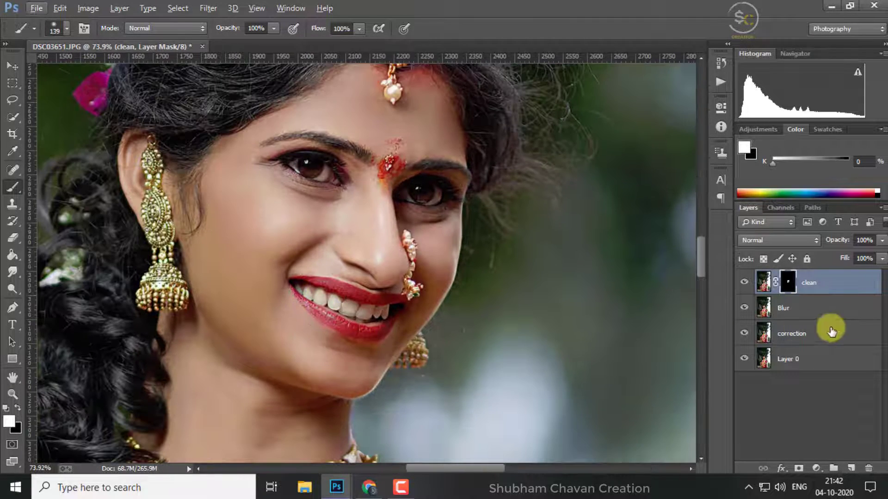
Step: Merge clean into Blur, then merge Blur and correction into one visible Blur layer
{"action": "right_click", "coordinate": [801, 290]}
{"action": "left_click", "coordinate": [608, 372]}
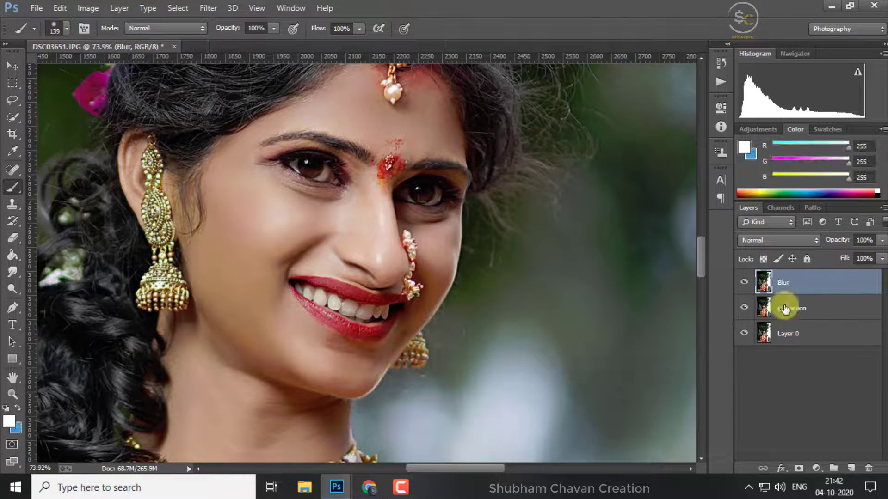
{"action": "left_click", "coordinate": [814, 283]}
{"action": "left_click", "coordinate": [819, 308], "text": "ctrl"}
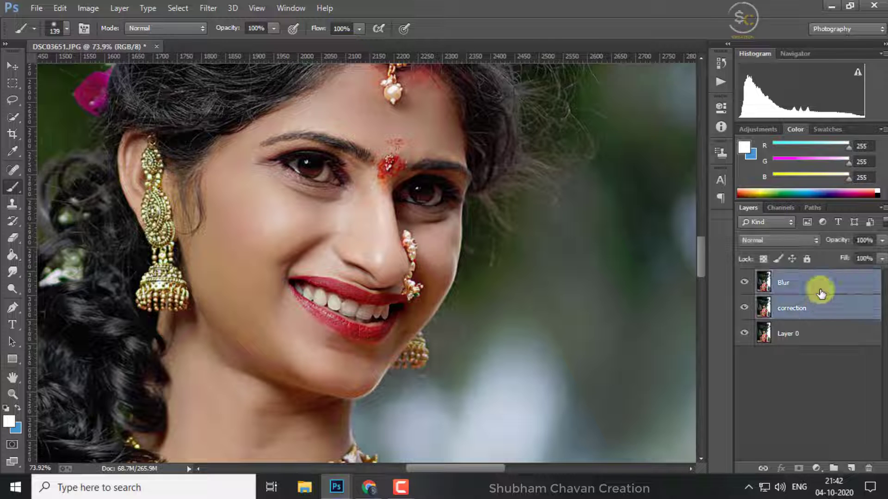
{"action": "right_click", "coordinate": [821, 305]}
{"action": "left_click", "coordinate": [579, 373]}
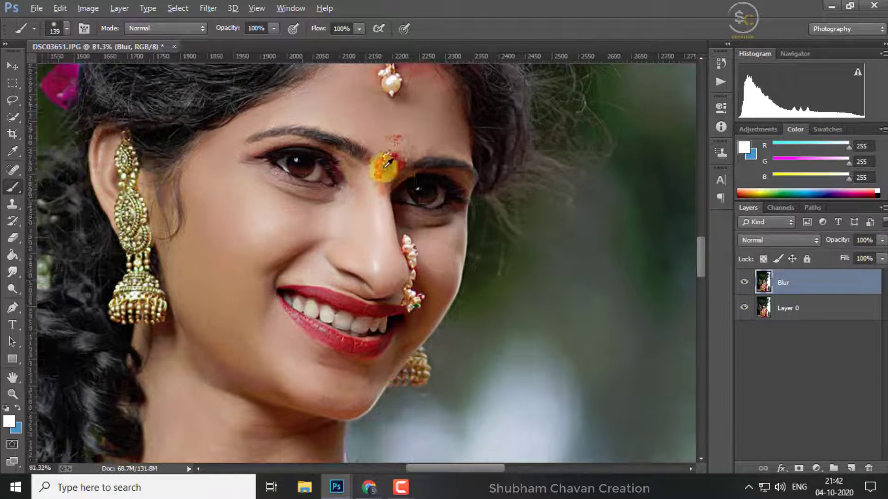
{"action": "scroll", "coordinate": [527, 233], "scroll_direction": "up", "scroll_amount": 3}
{"action": "left_click", "coordinate": [741, 284]}
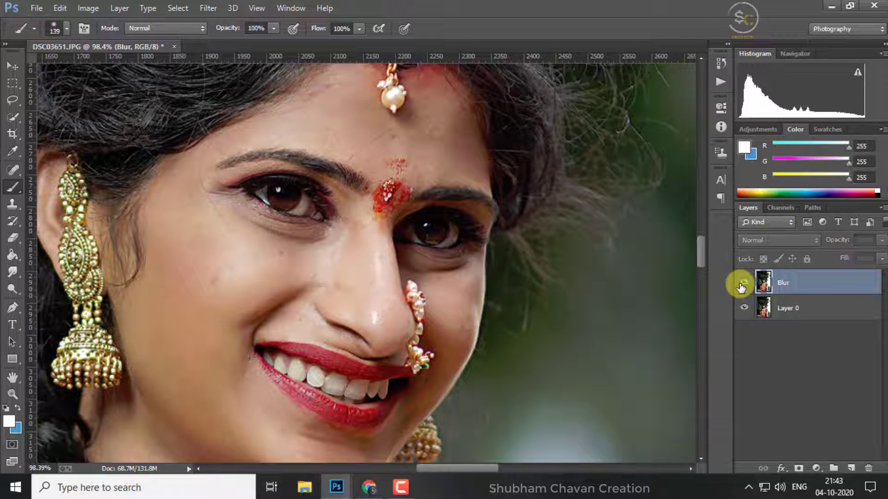
Step: Sharpen the Blur layer with Unsharp Mask at 40% and a 1.8 px radius
{"action": "left_click", "coordinate": [208, 9]}
{"action": "mouse_move", "coordinate": [221, 239]}
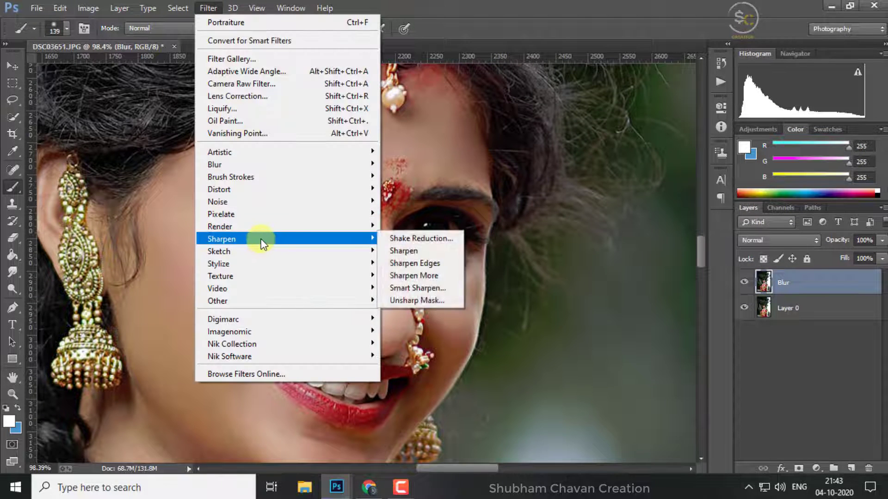
{"action": "left_click", "coordinate": [429, 302]}
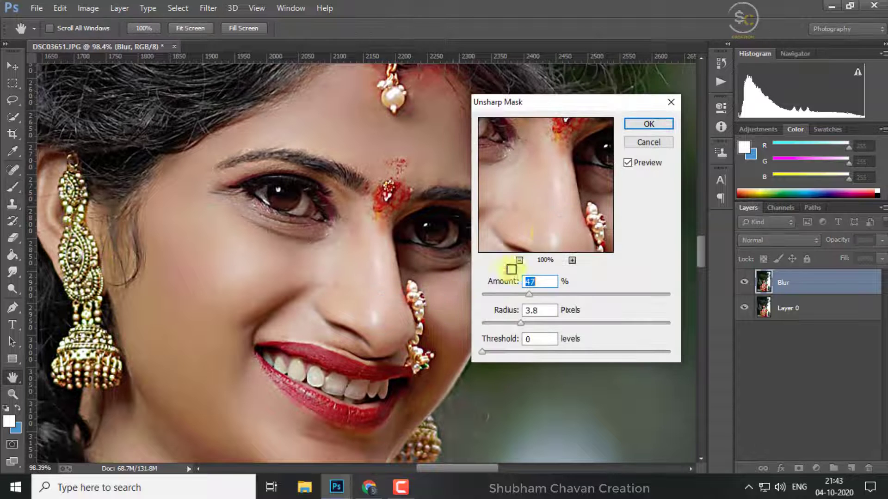
{"action": "left_click_drag", "start_coordinate": [512, 325], "coordinate": [500, 326]}
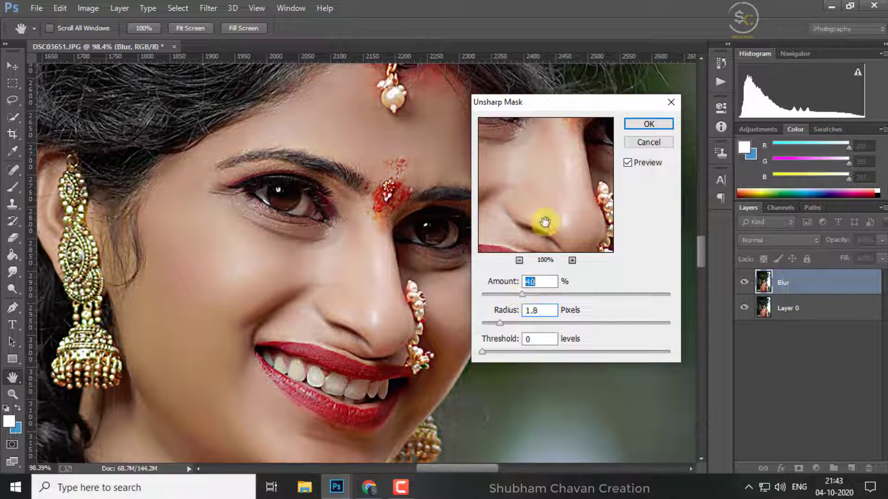
{"action": "left_click", "coordinate": [648, 125]}
Step: Blend away the neck creases using the Mixer Brush Tool
{"action": "key", "text": "b"}
{"action": "scroll", "coordinate": [319, 204], "scroll_direction": "down", "scroll_amount": 2}
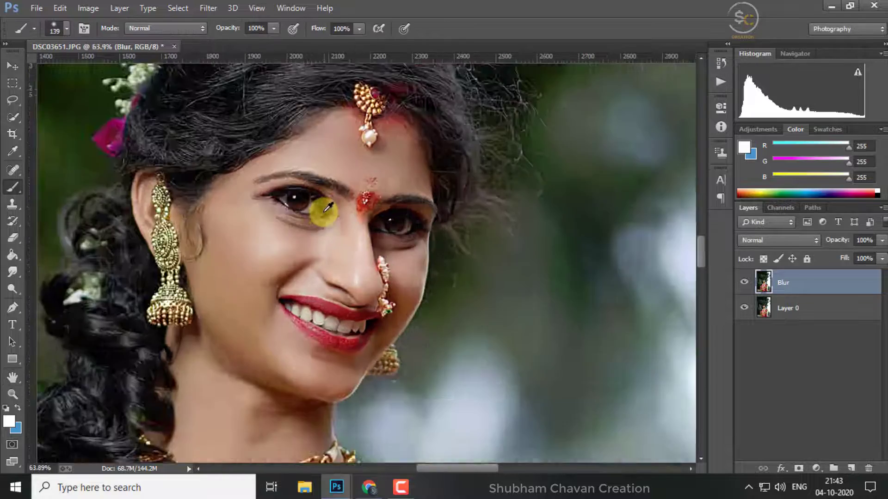
{"action": "scroll", "coordinate": [322, 221], "scroll_direction": "up", "scroll_amount": 1}
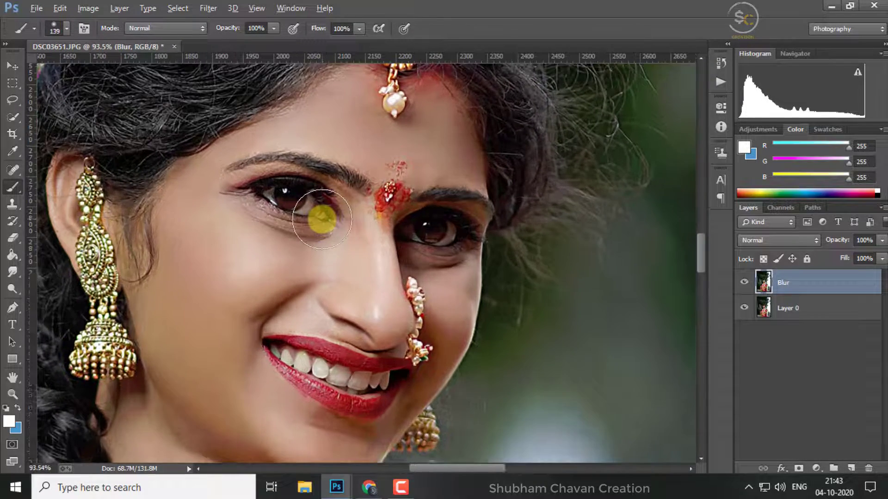
{"action": "scroll", "coordinate": [322, 221], "scroll_direction": "down", "scroll_amount": 2}
{"action": "scroll", "coordinate": [362, 204], "scroll_direction": "down", "scroll_amount": 2}
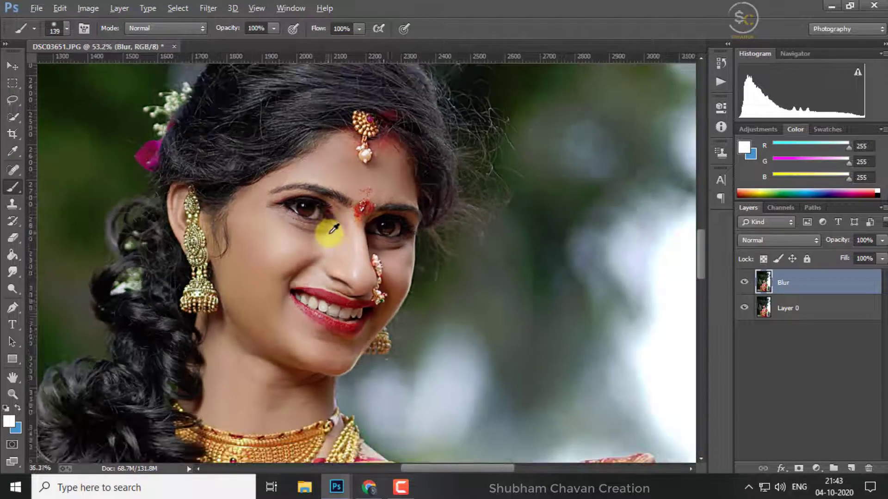
{"action": "scroll", "coordinate": [327, 228], "scroll_direction": "down", "scroll_amount": 2}
{"action": "scroll", "coordinate": [333, 242], "scroll_direction": "down", "scroll_amount": 1}
{"action": "scroll", "coordinate": [317, 298], "scroll_direction": "up", "scroll_amount": 5}
{"action": "scroll", "coordinate": [317, 297], "scroll_direction": "up", "scroll_amount": 2}
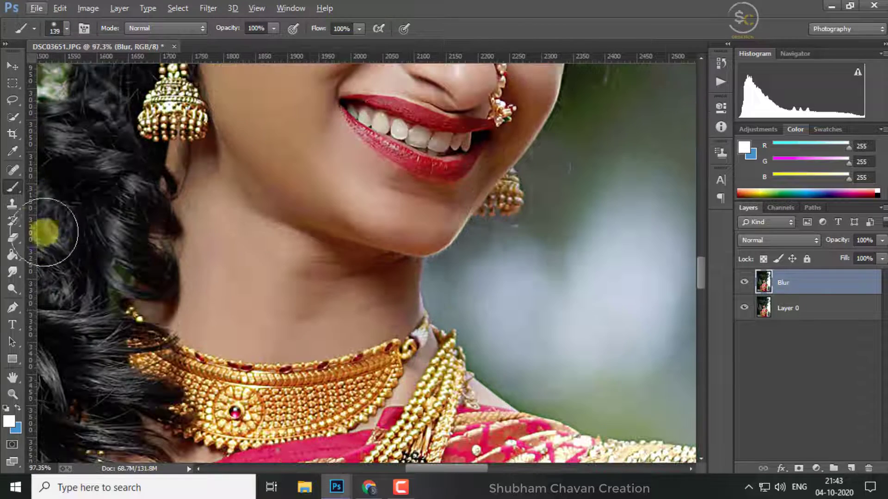
{"action": "right_click", "coordinate": [18, 186]}
{"action": "left_click", "coordinate": [68, 219]}
{"action": "scroll", "coordinate": [262, 293], "scroll_direction": "up", "scroll_amount": 2}
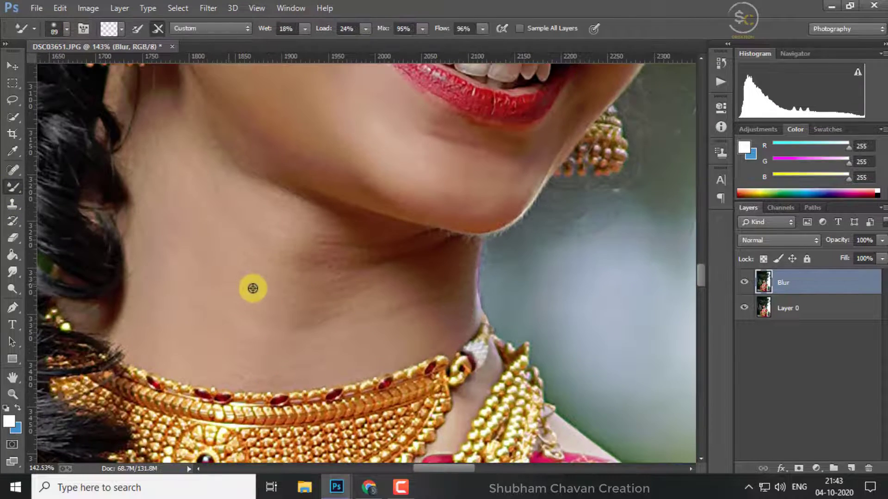
{"action": "mouse_move", "coordinate": [252, 288]}
{"action": "left_mouse_down"}
{"action": "mouse_move", "coordinate": [312, 307]}
{"action": "mouse_move", "coordinate": [255, 283]}
{"action": "mouse_move", "coordinate": [317, 264]}
{"action": "mouse_move", "coordinate": [276, 266]}
{"action": "mouse_move", "coordinate": [339, 264]}
{"action": "mouse_move", "coordinate": [297, 301]}
{"action": "mouse_move", "coordinate": [317, 313]}
{"action": "mouse_move", "coordinate": [303, 318]}
{"action": "mouse_move", "coordinate": [231, 287]}
{"action": "mouse_move", "coordinate": [313, 318]}
{"action": "mouse_move", "coordinate": [289, 313]}
{"action": "mouse_move", "coordinate": [250, 279]}
{"action": "mouse_move", "coordinate": [367, 254]}
{"action": "left_mouse_up"}
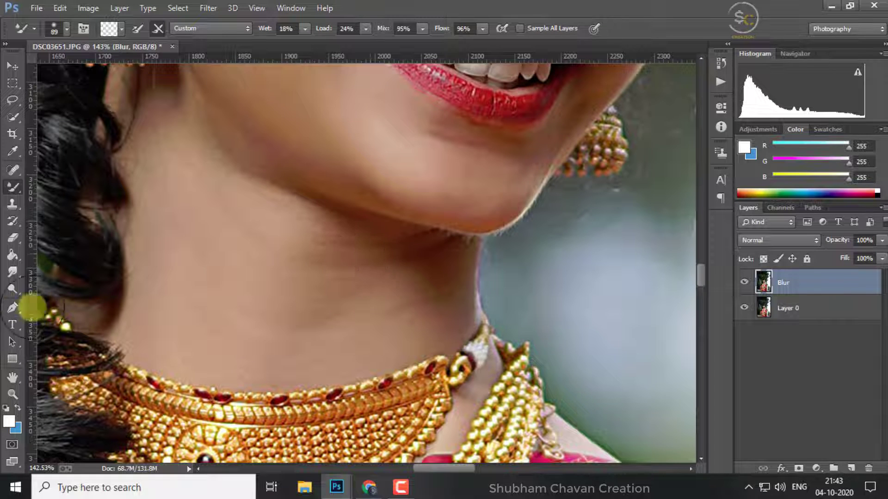
Step: Lighten the neck skin with the Dodge Tool at Midtones, 7% exposure
{"action": "left_click", "coordinate": [12, 289]}
{"action": "mouse_move", "coordinate": [368, 298]}
{"action": "left_mouse_down"}
{"action": "mouse_move", "coordinate": [376, 303]}
{"action": "mouse_move", "coordinate": [407, 263]}
{"action": "mouse_move", "coordinate": [326, 242]}
{"action": "mouse_move", "coordinate": [319, 274]}
{"action": "left_mouse_up"}
{"action": "scroll", "coordinate": [319, 274], "scroll_direction": "down", "scroll_amount": 3}
{"action": "scroll", "coordinate": [293, 289], "scroll_direction": "down", "scroll_amount": 2}
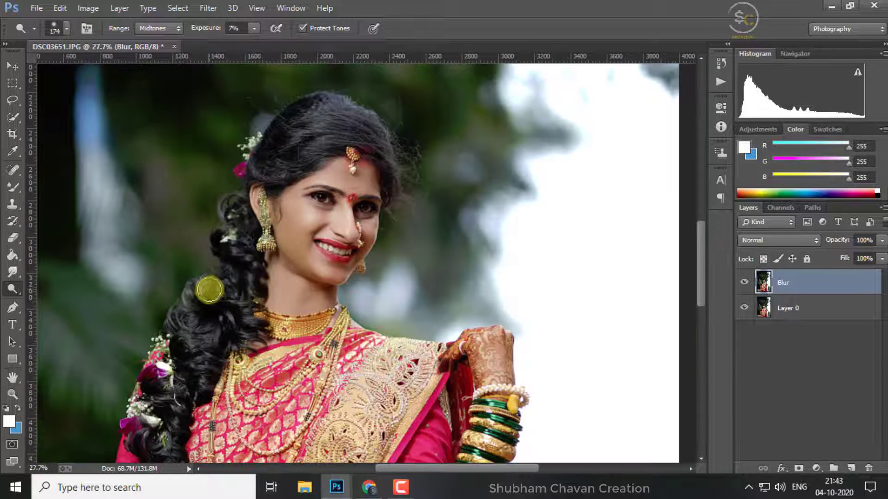
{"action": "scroll", "coordinate": [208, 288], "scroll_direction": "down", "scroll_amount": 1}
Step: Duplicate the Blur layer as Blur copy and open it in the Camera Raw Filter
{"action": "scroll", "coordinate": [208, 287], "scroll_direction": "down", "scroll_amount": 1}
{"action": "scroll", "coordinate": [209, 289], "scroll_direction": "down", "scroll_amount": 1}
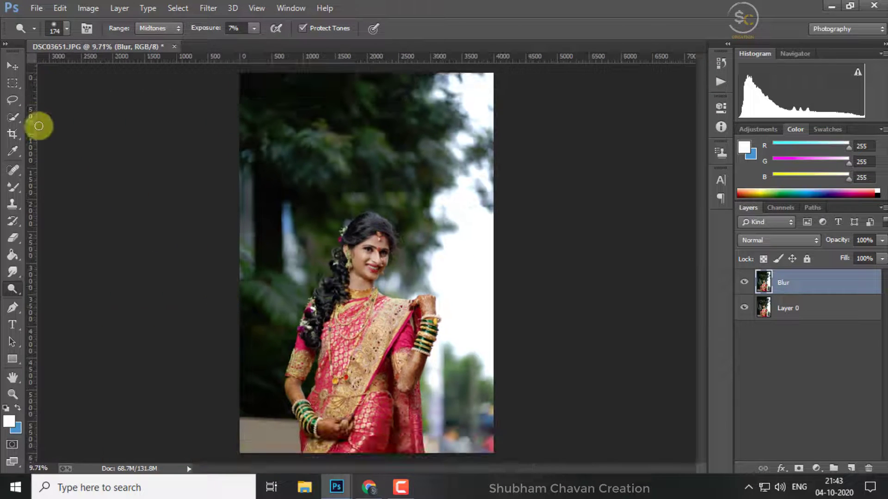
{"action": "left_click", "coordinate": [12, 66]}
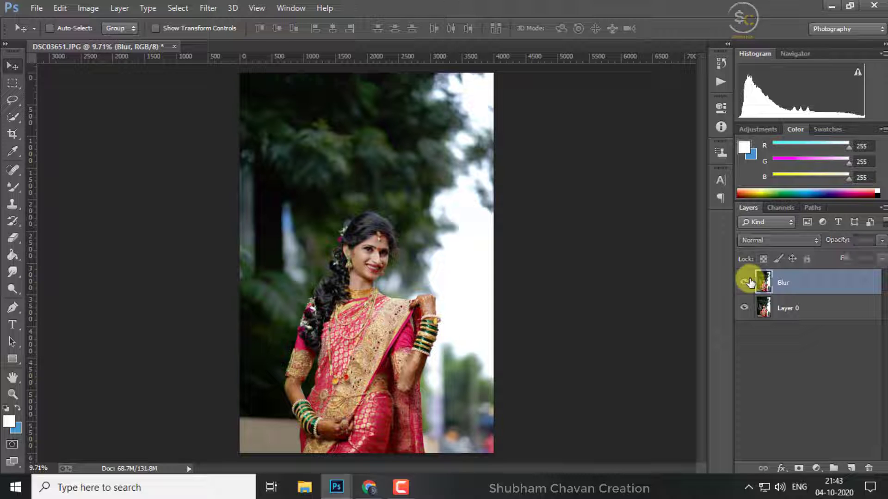
{"action": "right_click", "coordinate": [842, 283]}
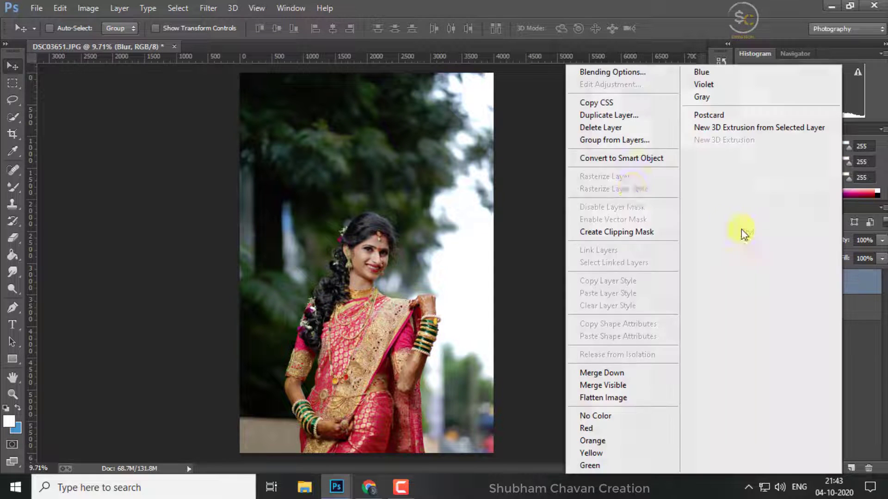
{"action": "left_click", "coordinate": [615, 119]}
{"action": "left_click", "coordinate": [574, 142]}
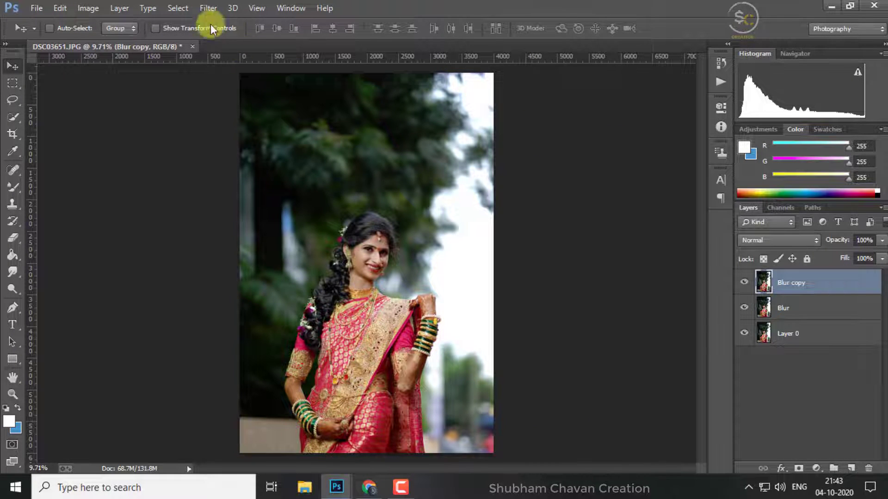
{"action": "left_click", "coordinate": [208, 8]}
{"action": "left_click", "coordinate": [259, 83]}
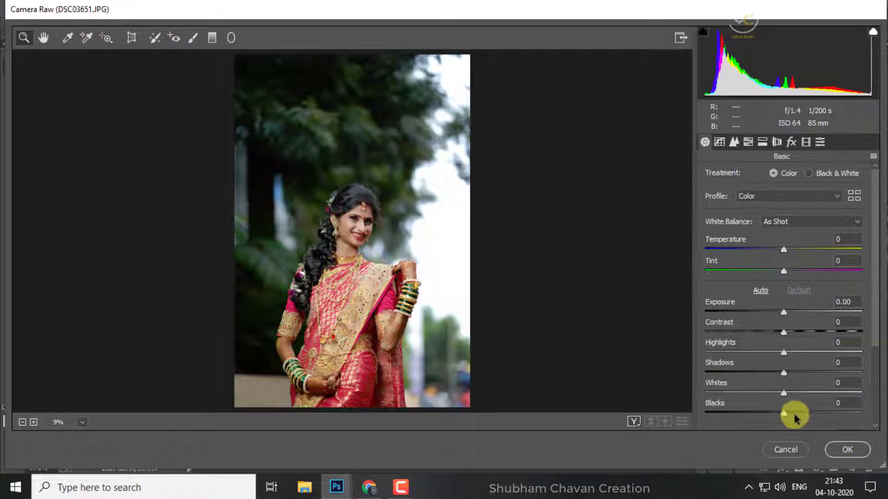
Step: Set Blacks -33, Whites +34, Highlights -41, and Auto white balance with Temperature -2
{"action": "left_click_drag", "start_coordinate": [794, 416], "coordinate": [754, 417]}
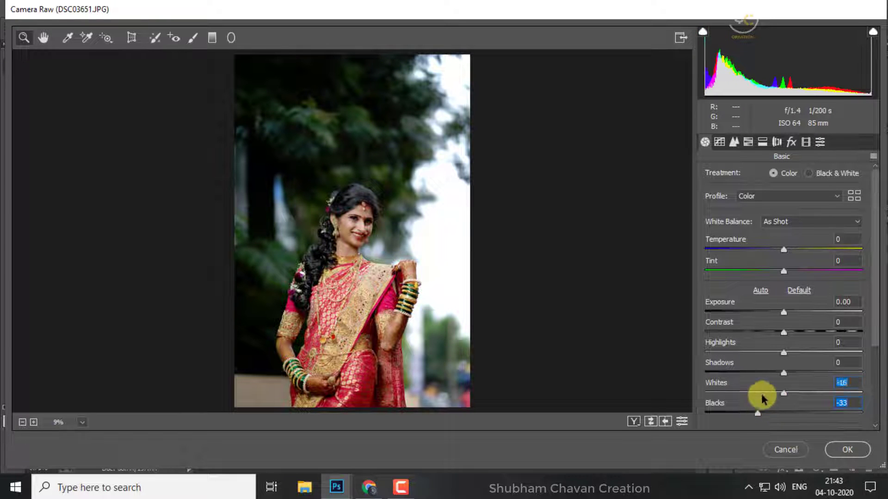
{"action": "mouse_move", "coordinate": [762, 397]}
{"action": "left_mouse_down"}
{"action": "mouse_move", "coordinate": [805, 394]}
{"action": "mouse_move", "coordinate": [812, 375]}
{"action": "mouse_move", "coordinate": [759, 372]}
{"action": "mouse_move", "coordinate": [805, 385]}
{"action": "left_mouse_up"}
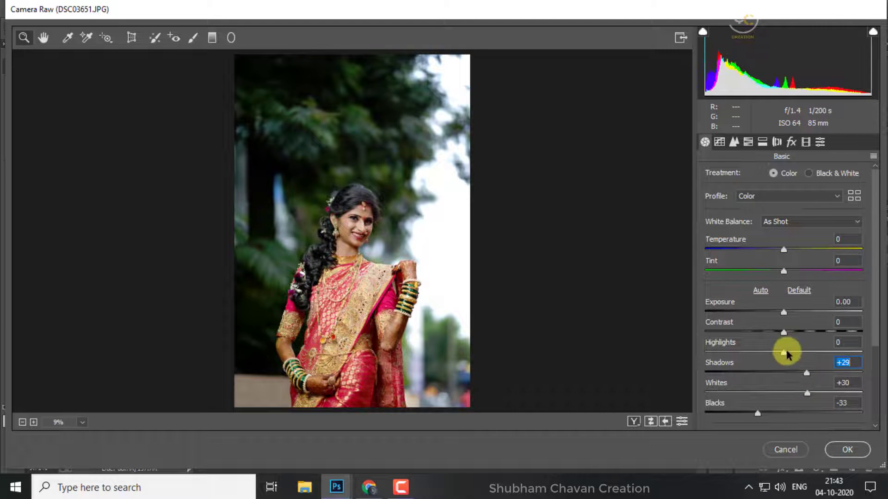
{"action": "mouse_move", "coordinate": [786, 354]}
{"action": "left_mouse_down"}
{"action": "mouse_move", "coordinate": [817, 351]}
{"action": "mouse_move", "coordinate": [733, 356]}
{"action": "mouse_move", "coordinate": [758, 366]}
{"action": "left_mouse_up"}
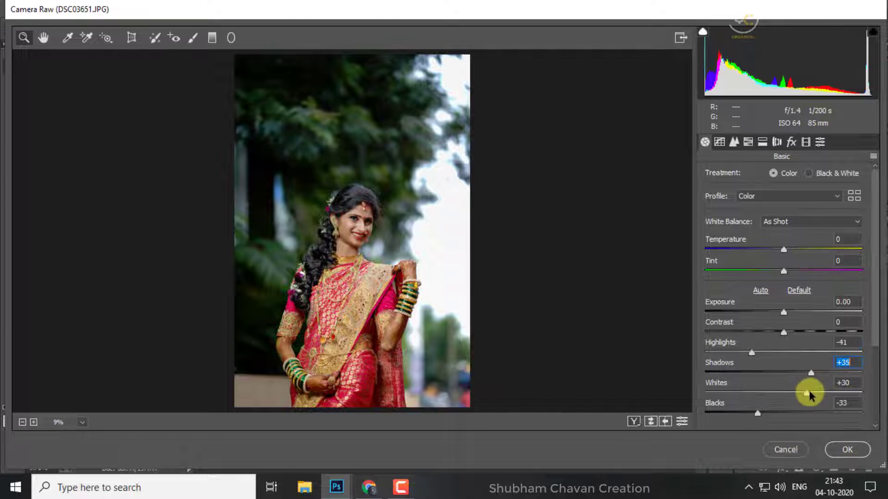
{"action": "left_click", "coordinate": [792, 222]}
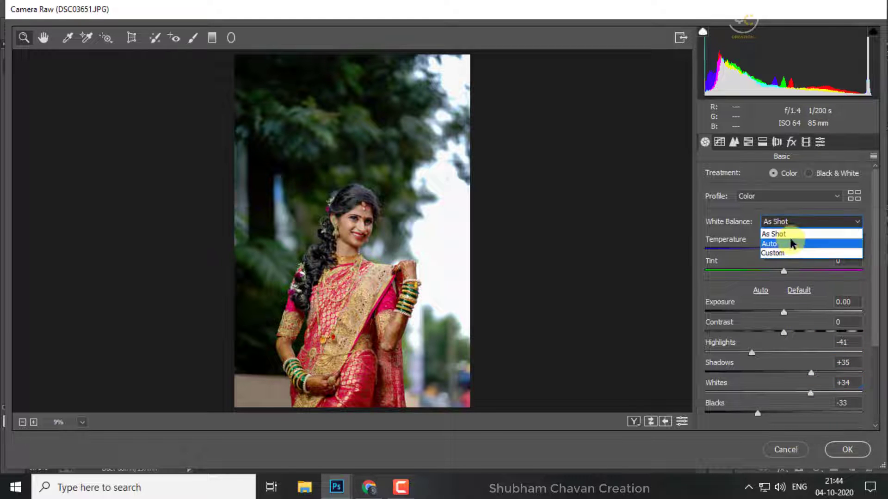
{"action": "left_click", "coordinate": [791, 242]}
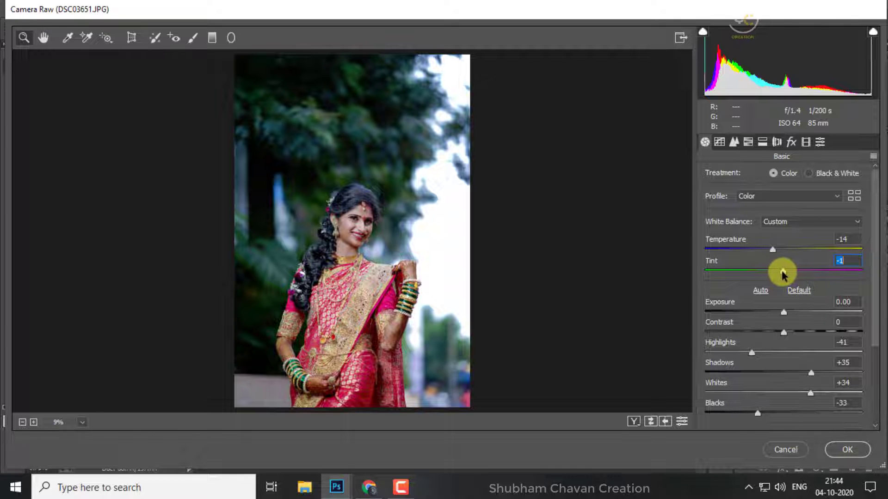
{"action": "left_click_drag", "start_coordinate": [793, 254], "coordinate": [786, 257]}
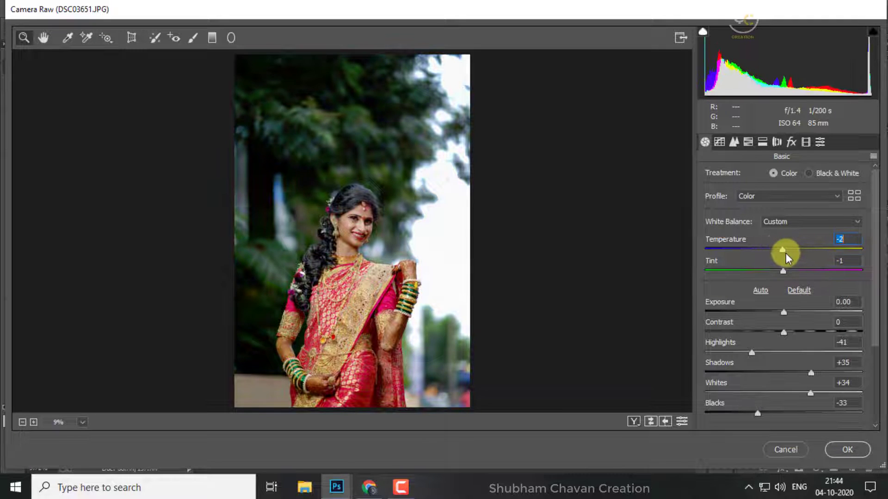
Step: Add Clarity, then browse the HSL, Tone Curve and Detail panels
{"action": "scroll", "coordinate": [781, 296], "scroll_direction": "down", "scroll_amount": 3}
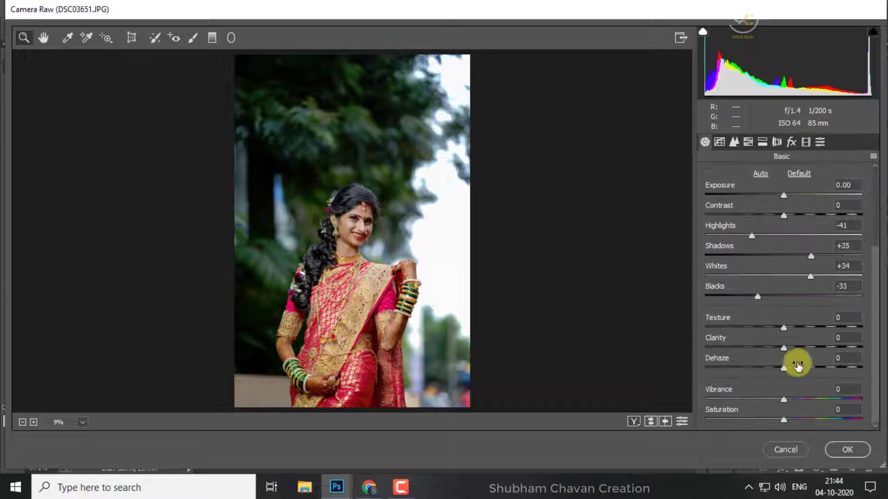
{"action": "left_click_drag", "start_coordinate": [792, 352], "coordinate": [810, 349]}
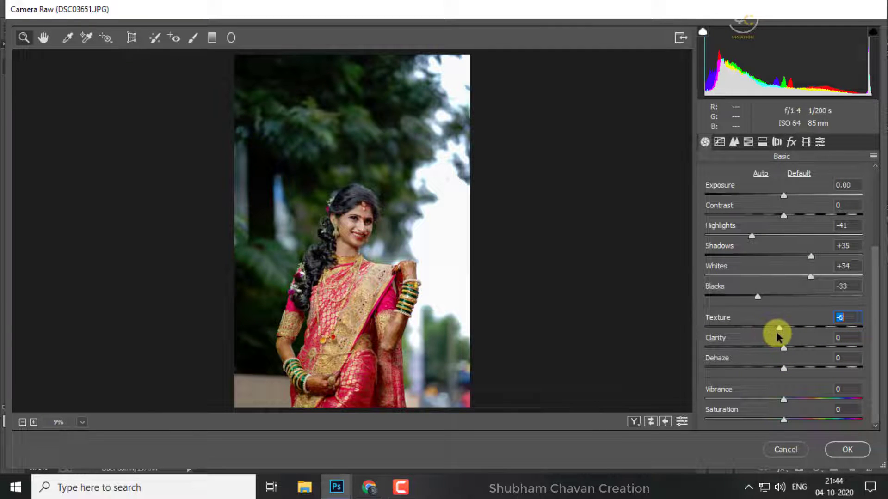
{"action": "scroll", "coordinate": [786, 277], "scroll_direction": "up", "scroll_amount": 5}
{"action": "left_click", "coordinate": [749, 142]}
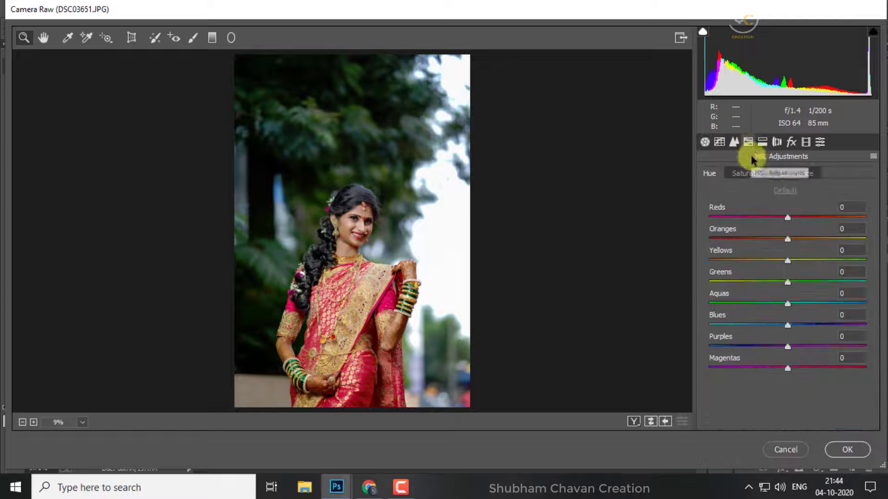
{"action": "left_click", "coordinate": [720, 144]}
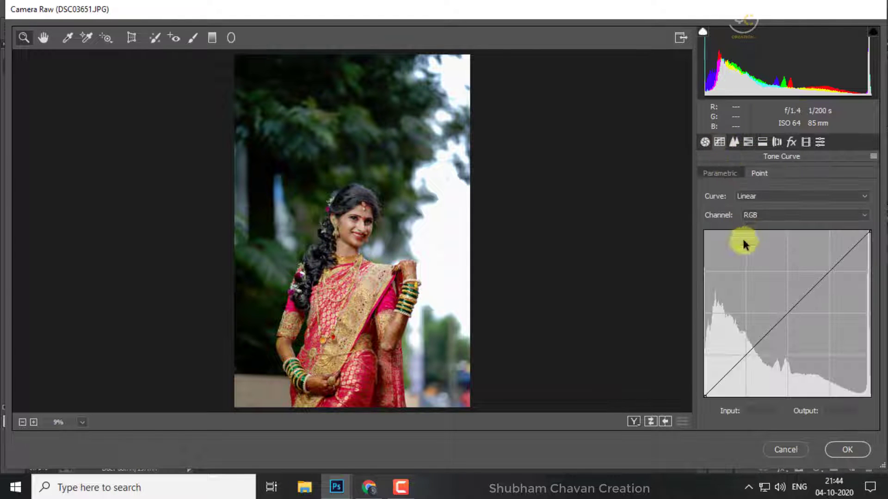
{"action": "left_click", "coordinate": [734, 141]}
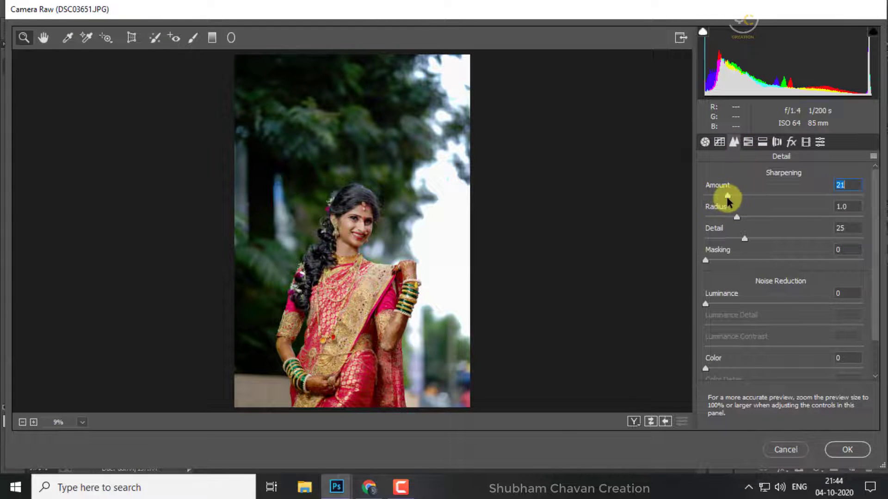
Step: Shift hues (Greens -100, Aquas about -68, Yellows -43) and set Yellows saturation to +83
{"action": "left_click", "coordinate": [748, 141]}
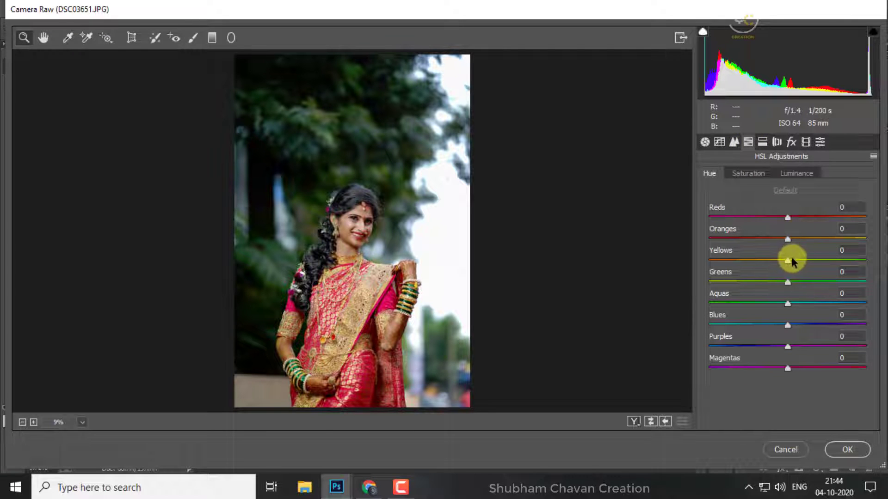
{"action": "double_click", "coordinate": [718, 260]}
{"action": "left_click_drag", "start_coordinate": [772, 281], "coordinate": [672, 295]}
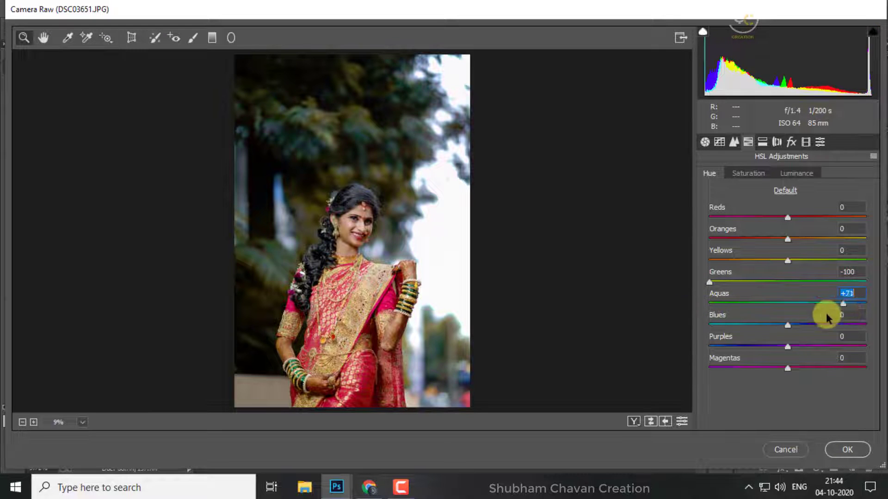
{"action": "left_click_drag", "start_coordinate": [778, 313], "coordinate": [736, 316]}
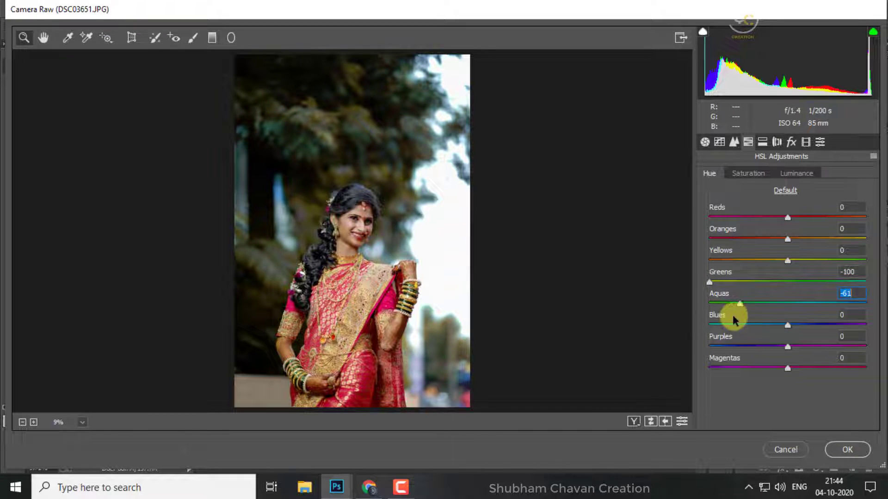
{"action": "mouse_move", "coordinate": [787, 260]}
{"action": "left_mouse_down"}
{"action": "mouse_move", "coordinate": [735, 266]}
{"action": "mouse_move", "coordinate": [759, 269]}
{"action": "left_mouse_up"}
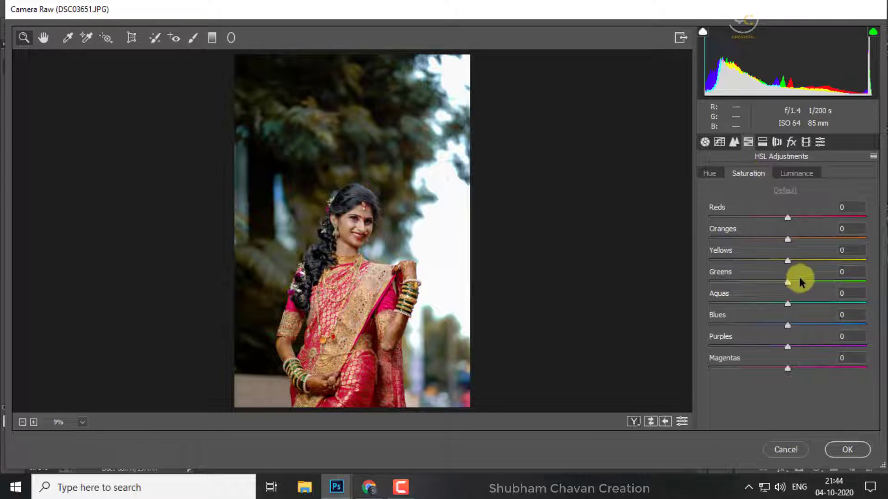
{"action": "left_click_drag", "start_coordinate": [800, 281], "coordinate": [840, 289]}
{"action": "key", "text": "Up"}
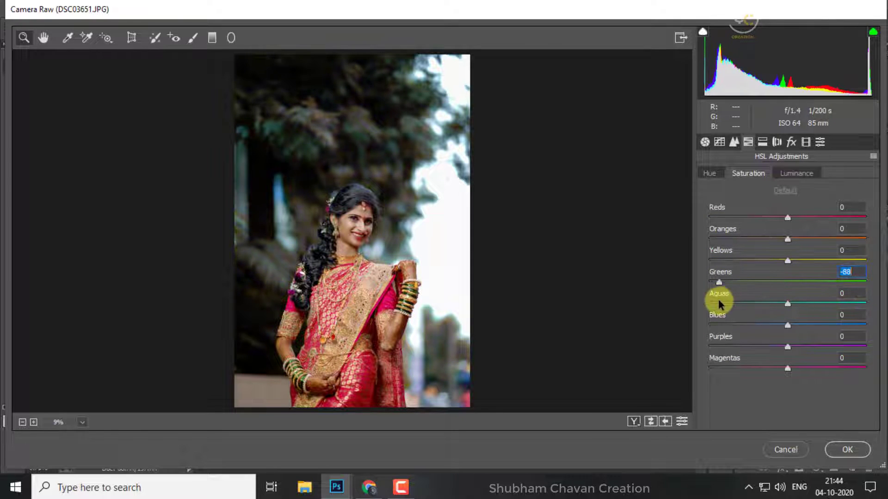
{"action": "key", "text": "Up"}
{"action": "key", "text": "Up"}
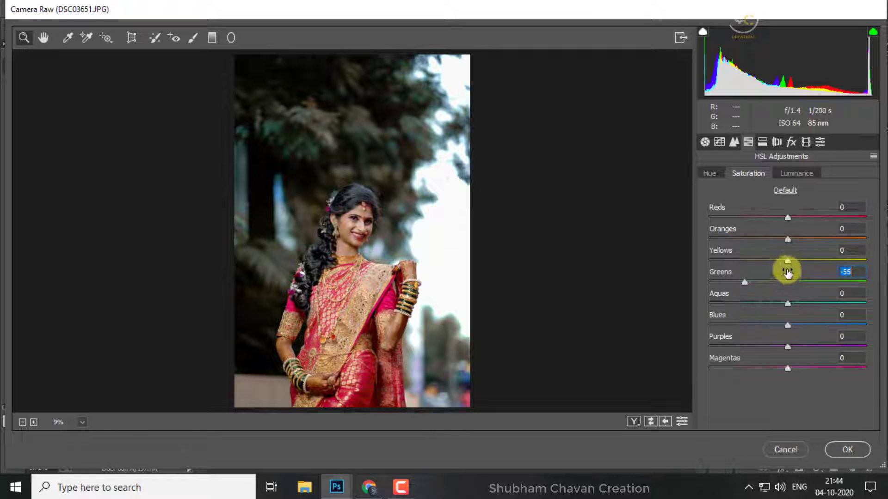
{"action": "key", "text": "shift+Down"}
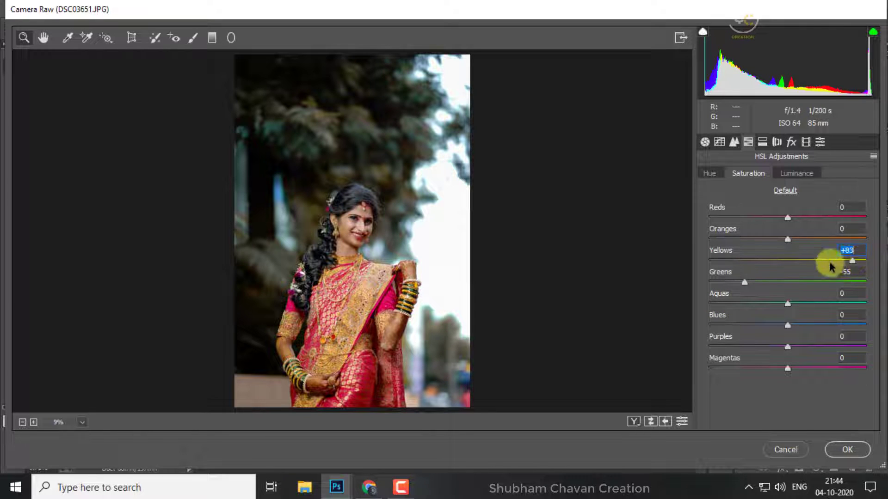
{"action": "mouse_move", "coordinate": [699, 289]}
{"action": "left_mouse_down"}
{"action": "mouse_move", "coordinate": [761, 291]}
{"action": "mouse_move", "coordinate": [693, 301]}
{"action": "mouse_move", "coordinate": [824, 305]}
{"action": "mouse_move", "coordinate": [779, 303]}
{"action": "mouse_move", "coordinate": [765, 319]}
{"action": "mouse_move", "coordinate": [707, 323]}
{"action": "mouse_move", "coordinate": [739, 327]}
{"action": "mouse_move", "coordinate": [765, 301]}
{"action": "mouse_move", "coordinate": [789, 309]}
{"action": "left_mouse_up"}
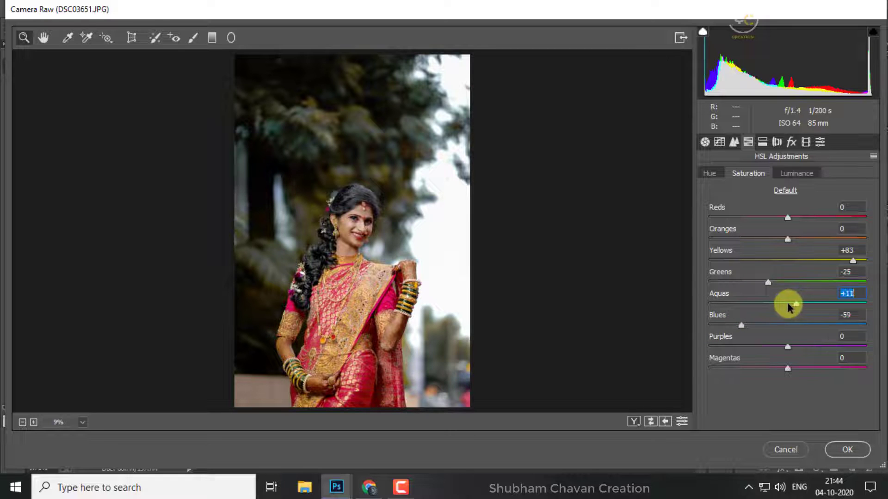
Step: Raise Luminance for oranges, greens (+22) and blues (+28), then refine greens saturation
{"action": "left_click", "coordinate": [794, 174]}
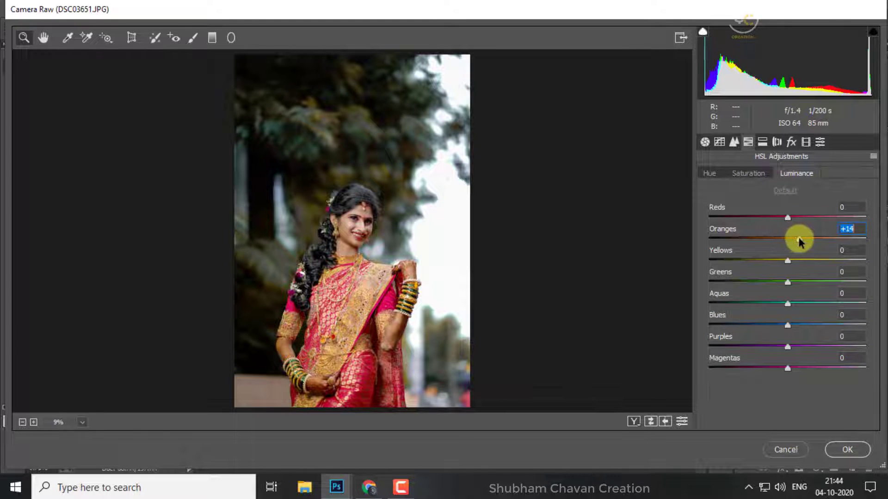
{"action": "left_click_drag", "start_coordinate": [797, 239], "coordinate": [800, 239]}
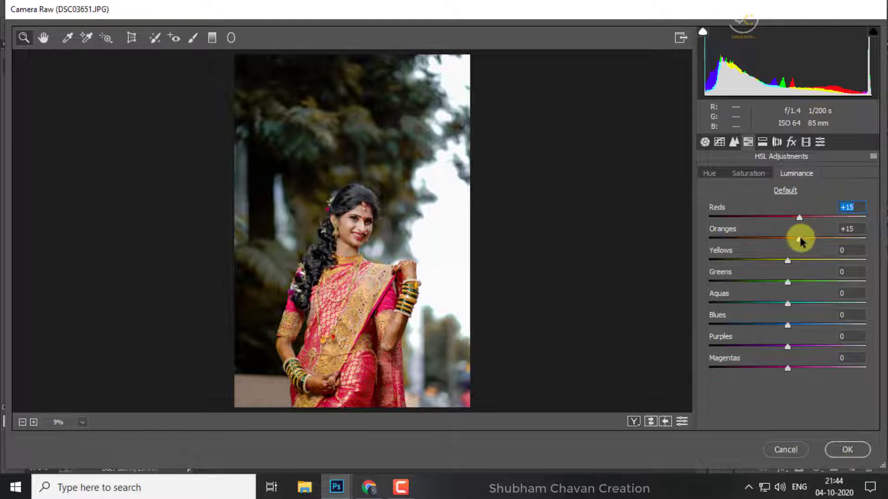
{"action": "mouse_move", "coordinate": [791, 283]}
{"action": "left_mouse_down"}
{"action": "mouse_move", "coordinate": [751, 283]}
{"action": "mouse_move", "coordinate": [817, 284]}
{"action": "mouse_move", "coordinate": [717, 284]}
{"action": "mouse_move", "coordinate": [803, 287]}
{"action": "mouse_move", "coordinate": [829, 258]}
{"action": "mouse_move", "coordinate": [739, 273]}
{"action": "mouse_move", "coordinate": [794, 278]}
{"action": "left_mouse_up"}
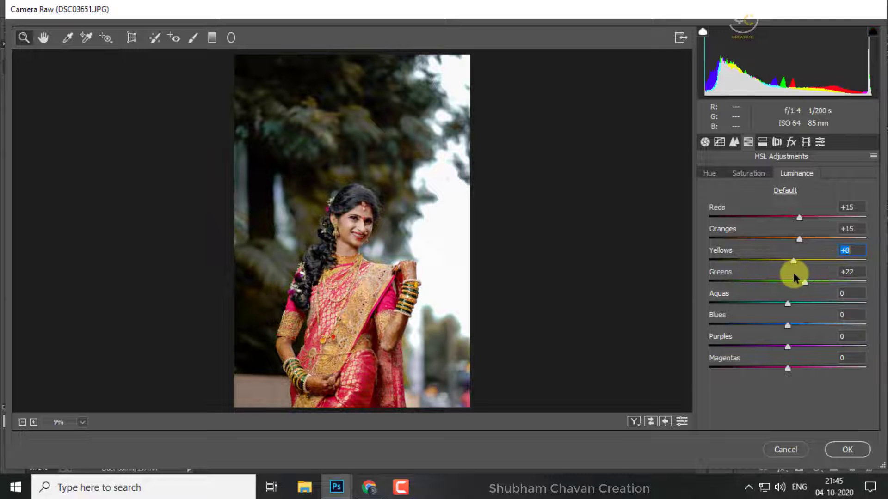
{"action": "mouse_move", "coordinate": [788, 325]}
{"action": "left_mouse_down"}
{"action": "mouse_move", "coordinate": [824, 326]}
{"action": "mouse_move", "coordinate": [809, 326]}
{"action": "mouse_move", "coordinate": [840, 301]}
{"action": "mouse_move", "coordinate": [733, 303]}
{"action": "mouse_move", "coordinate": [797, 311]}
{"action": "left_mouse_up"}
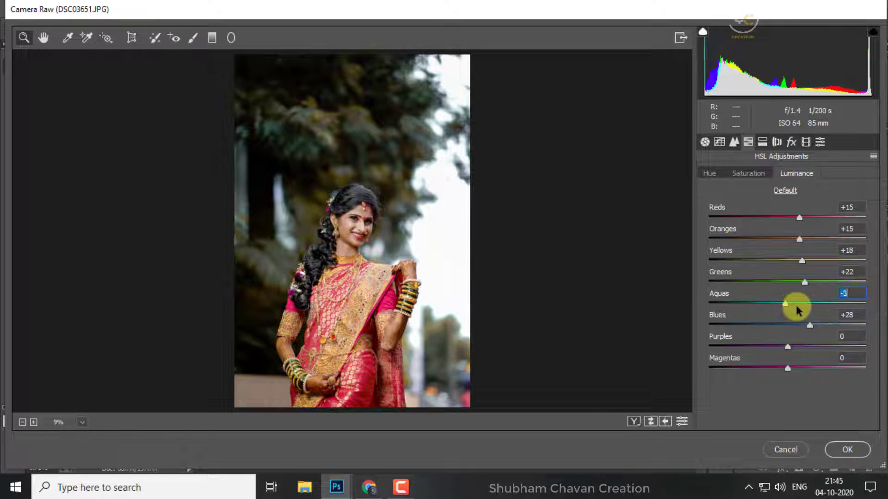
{"action": "left_click", "coordinate": [748, 173]}
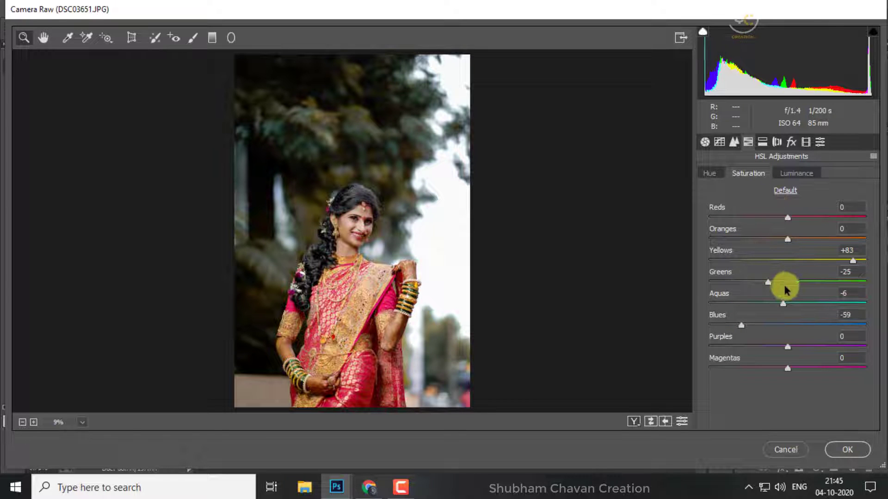
{"action": "mouse_move", "coordinate": [787, 286]}
{"action": "left_mouse_down"}
{"action": "mouse_move", "coordinate": [820, 286]}
{"action": "mouse_move", "coordinate": [786, 259]}
{"action": "left_mouse_up"}
Step: Lower the lens Vignetting Amount and the Post Crop Vignetting Amount to darken the edges
{"action": "left_click", "coordinate": [777, 142]}
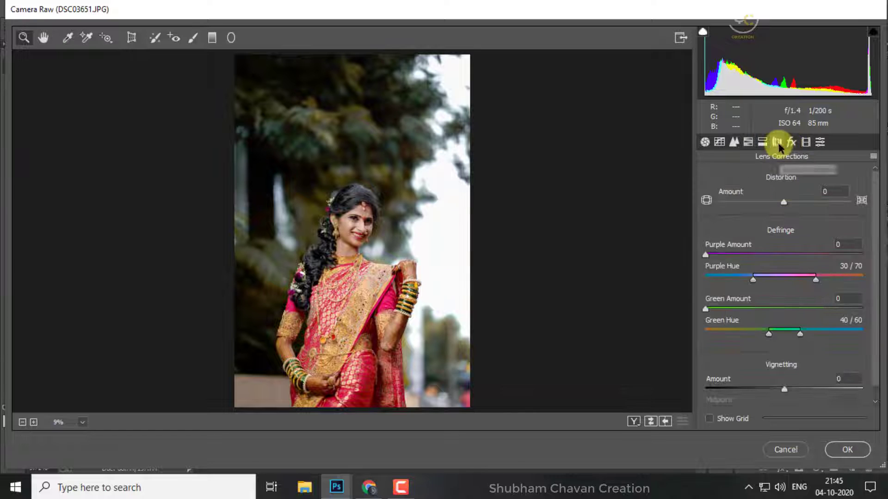
{"action": "mouse_move", "coordinate": [780, 390]}
{"action": "left_mouse_down"}
{"action": "mouse_move", "coordinate": [706, 396]}
{"action": "mouse_move", "coordinate": [767, 376]}
{"action": "mouse_move", "coordinate": [864, 382]}
{"action": "mouse_move", "coordinate": [769, 383]}
{"action": "left_mouse_up"}
{"action": "scroll", "coordinate": [745, 360], "scroll_direction": "down", "scroll_amount": 1}
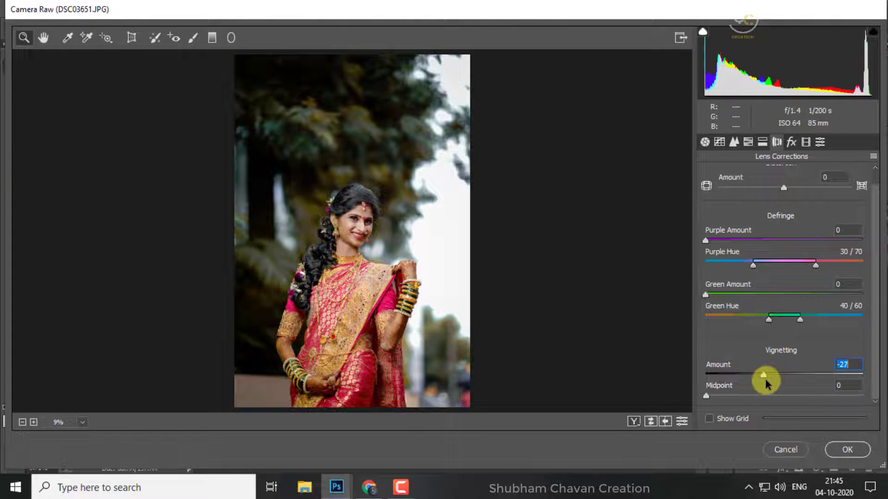
{"action": "left_click", "coordinate": [791, 142]}
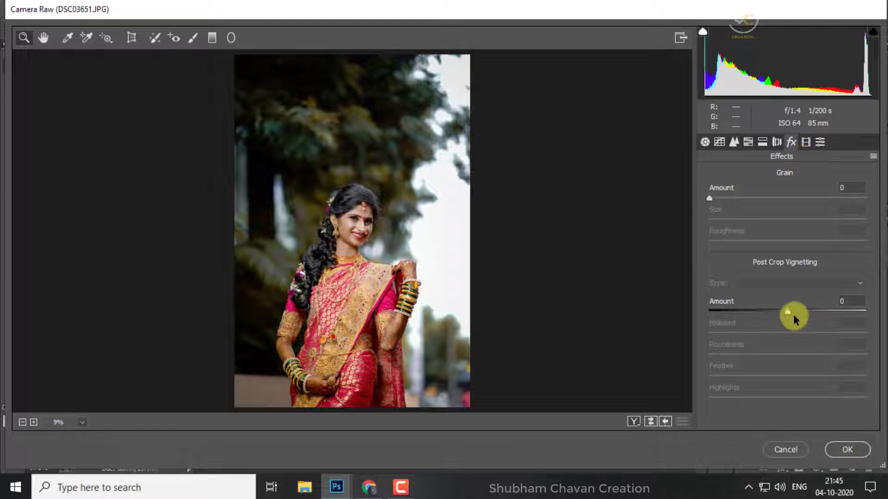
{"action": "left_click_drag", "start_coordinate": [787, 312], "coordinate": [772, 313]}
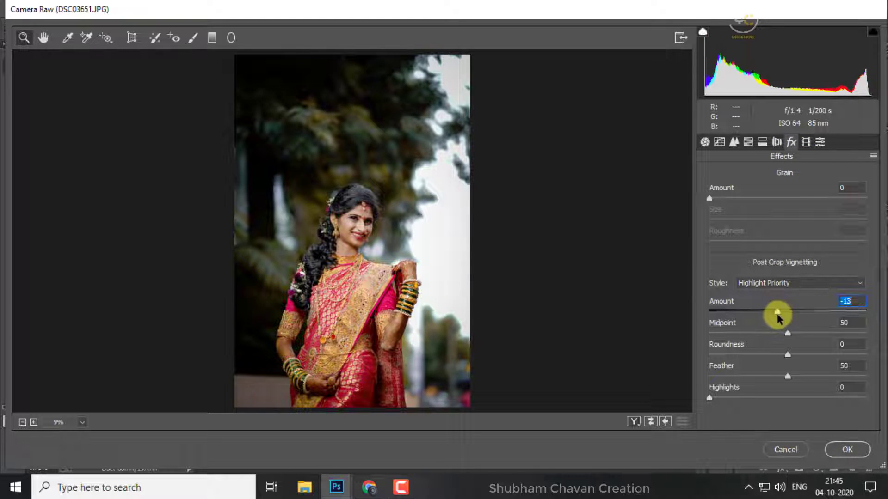
Step: Calibrate Green Primary Hue +8, Saturation +18 and Blue Primary Hue -12, Saturation +4
{"action": "left_click", "coordinate": [805, 142]}
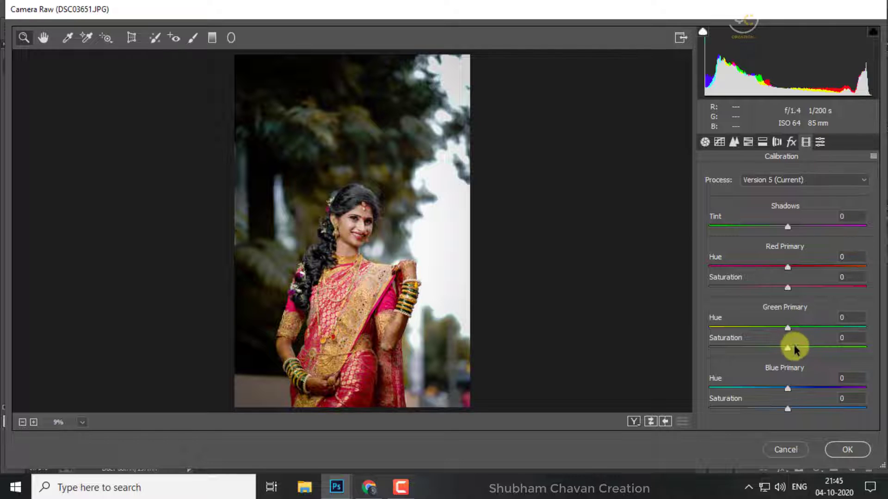
{"action": "mouse_move", "coordinate": [812, 352]}
{"action": "left_mouse_down"}
{"action": "mouse_move", "coordinate": [760, 333]}
{"action": "mouse_move", "coordinate": [813, 333]}
{"action": "left_mouse_up"}
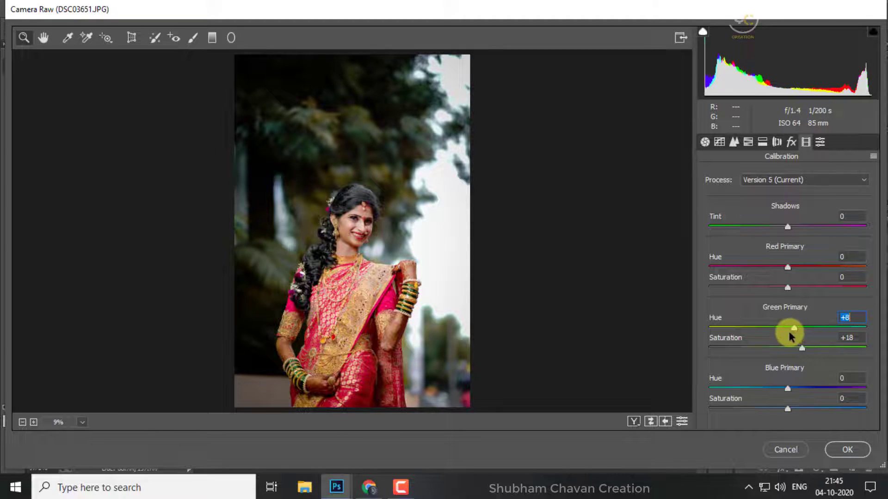
{"action": "mouse_move", "coordinate": [788, 409]}
{"action": "left_mouse_down"}
{"action": "mouse_move", "coordinate": [813, 408]}
{"action": "mouse_move", "coordinate": [688, 419]}
{"action": "mouse_move", "coordinate": [795, 421]}
{"action": "mouse_move", "coordinate": [783, 420]}
{"action": "left_mouse_up"}
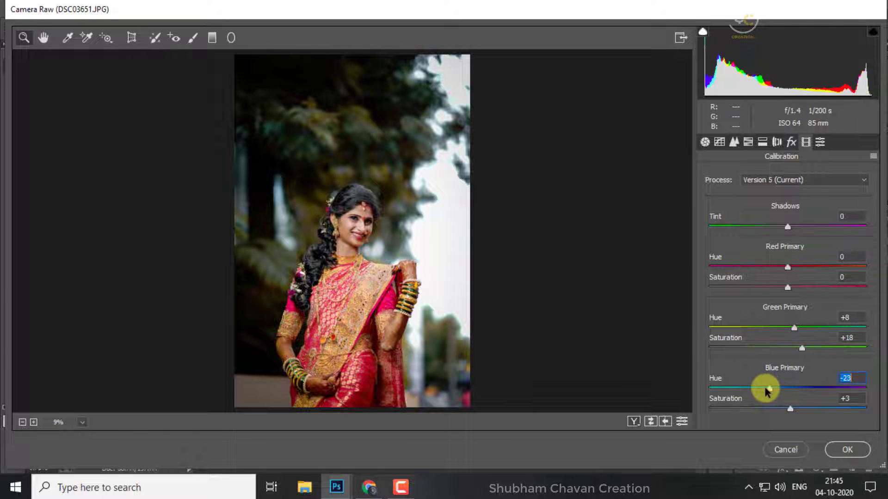
{"action": "mouse_move", "coordinate": [772, 390]}
{"action": "left_mouse_down"}
{"action": "mouse_move", "coordinate": [771, 407]}
{"action": "mouse_move", "coordinate": [800, 409]}
{"action": "left_mouse_up"}
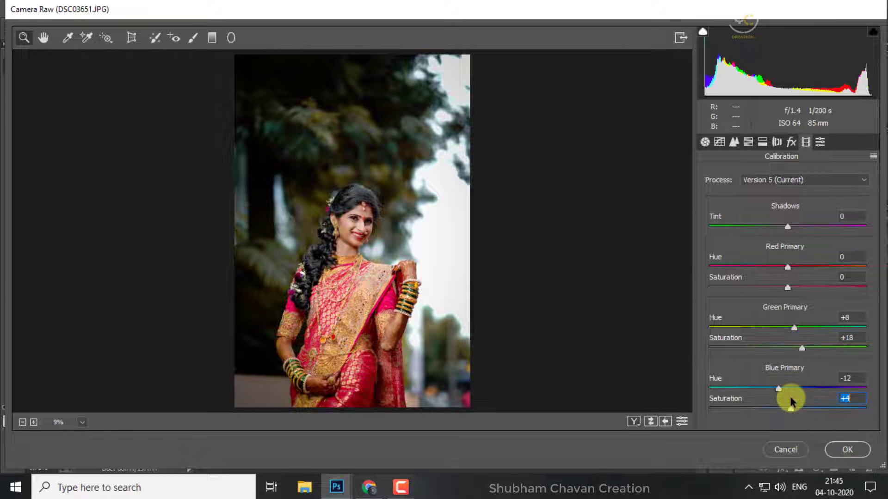
Step: Compare Before/After zoomed in on the face, then fit the photo back in view
{"action": "left_click", "coordinate": [632, 421]}
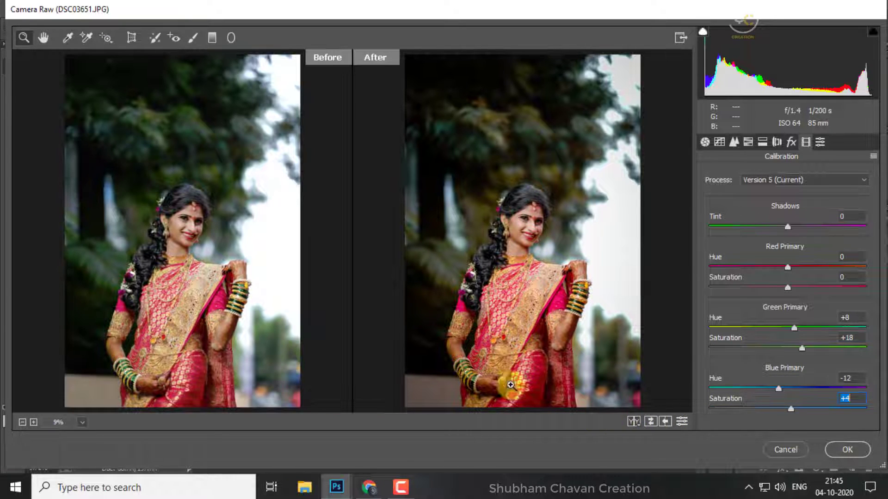
{"action": "left_click", "coordinate": [525, 232]}
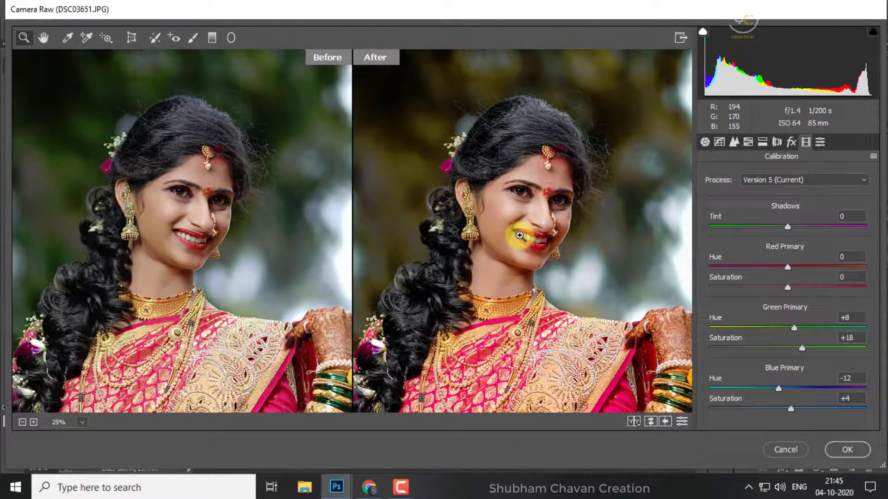
{"action": "left_click", "coordinate": [520, 236]}
{"action": "left_click", "coordinate": [530, 221]}
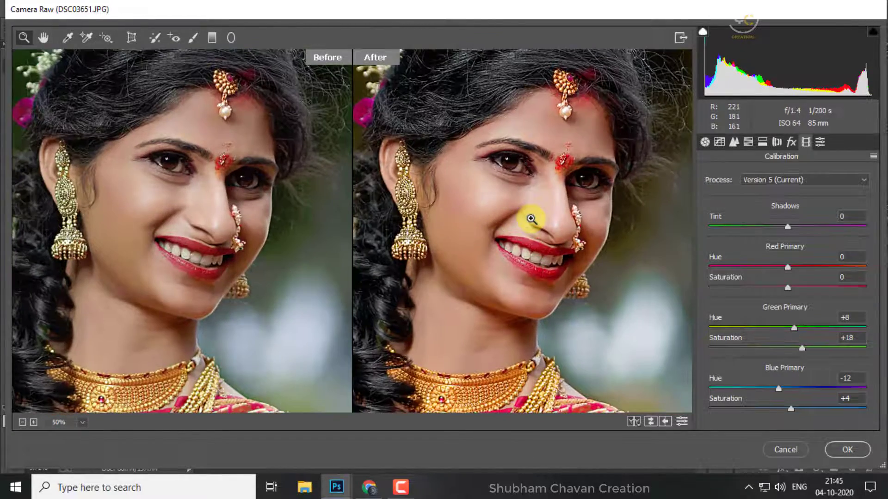
{"action": "left_click", "coordinate": [533, 223]}
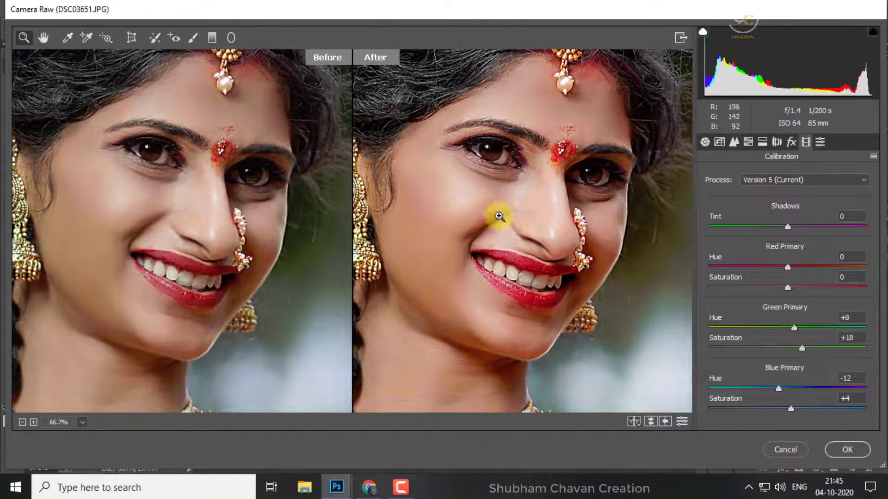
{"action": "right_click", "coordinate": [525, 188]}
{"action": "left_click", "coordinate": [567, 273]}
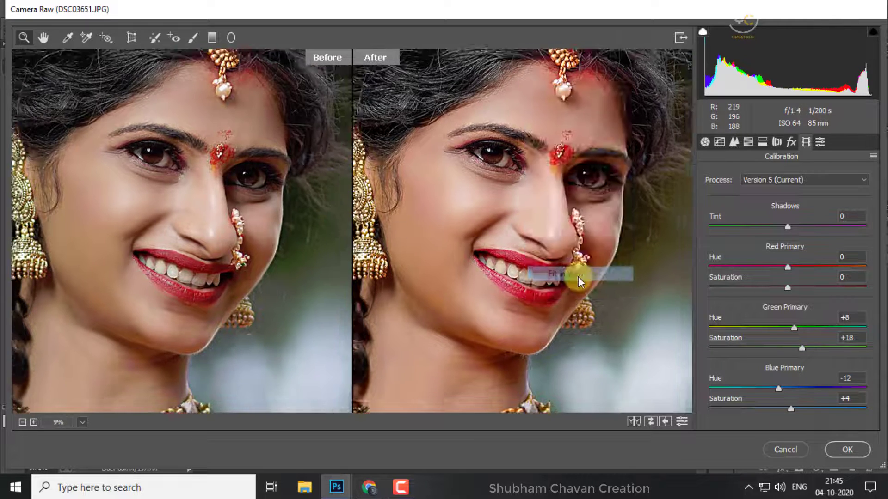
Step: Apply the Camera Raw grade to Blur copy and zoom the canvas in and out
{"action": "left_click", "coordinate": [840, 451]}
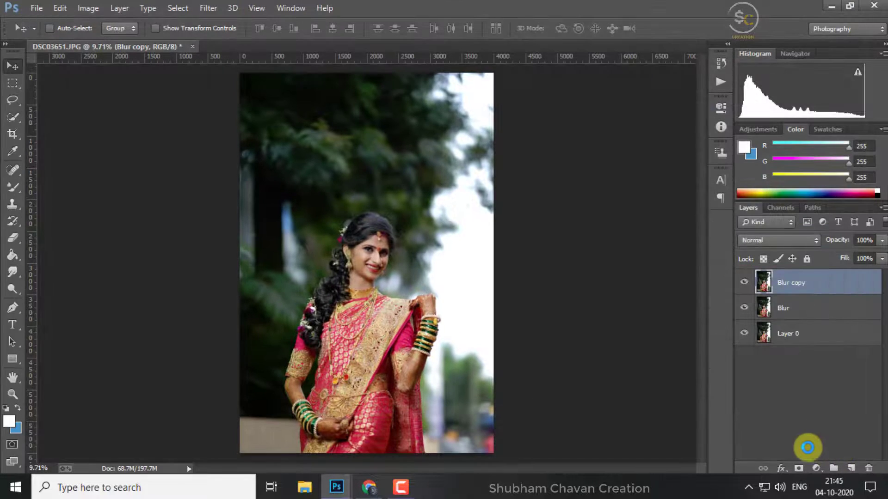
{"action": "scroll", "coordinate": [366, 268], "scroll_direction": "up", "scroll_amount": 2}
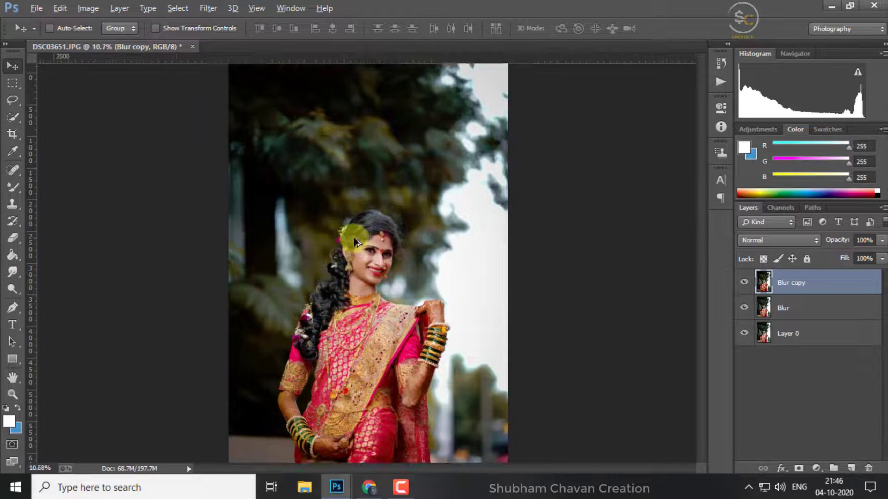
{"action": "scroll", "coordinate": [369, 287], "scroll_direction": "up", "scroll_amount": 4}
{"action": "scroll", "coordinate": [361, 296], "scroll_direction": "up", "scroll_amount": 2}
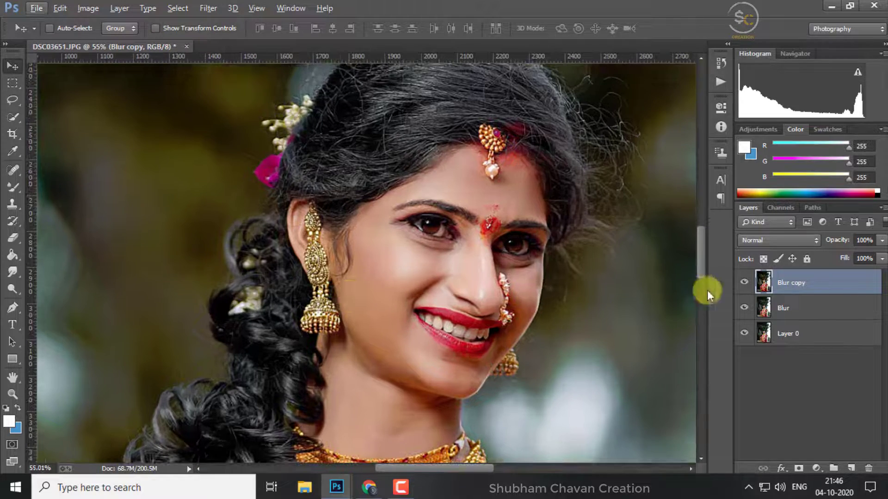
{"action": "left_click", "coordinate": [745, 283]}
{"action": "scroll", "coordinate": [509, 277], "scroll_direction": "down", "scroll_amount": 3}
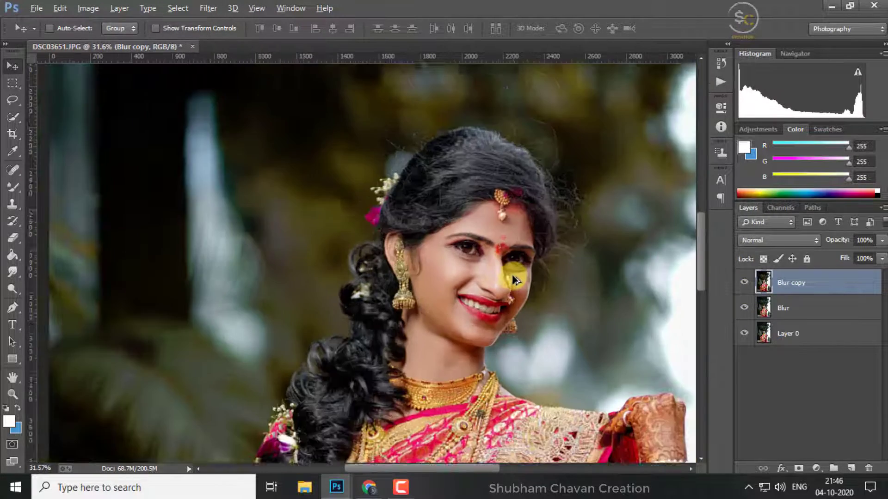
{"action": "scroll", "coordinate": [513, 278], "scroll_direction": "down", "scroll_amount": 2}
{"action": "scroll", "coordinate": [513, 277], "scroll_direction": "down", "scroll_amount": 2}
{"action": "scroll", "coordinate": [514, 274], "scroll_direction": "down", "scroll_amount": 1}
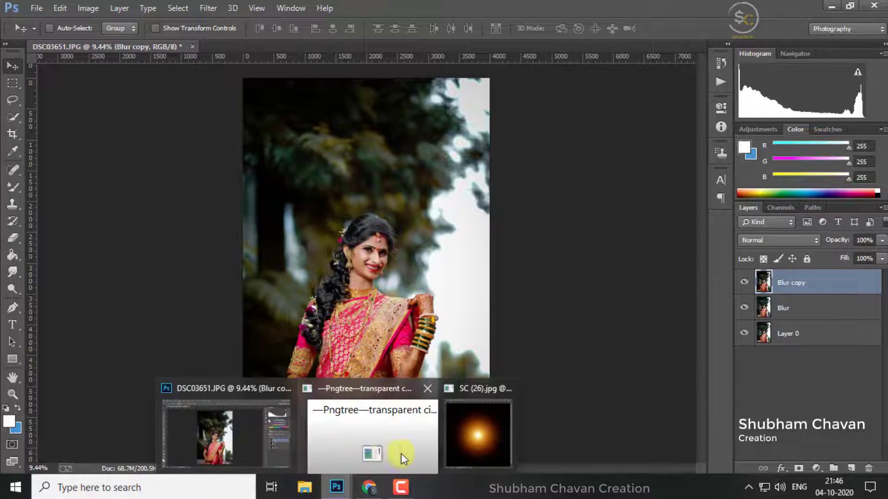
Step: Copy the orange glow image into the portrait, place it near her head, and enlarge it
{"action": "left_click", "coordinate": [476, 439]}
{"action": "left_click_drag", "start_coordinate": [271, 262], "coordinate": [470, 212]}
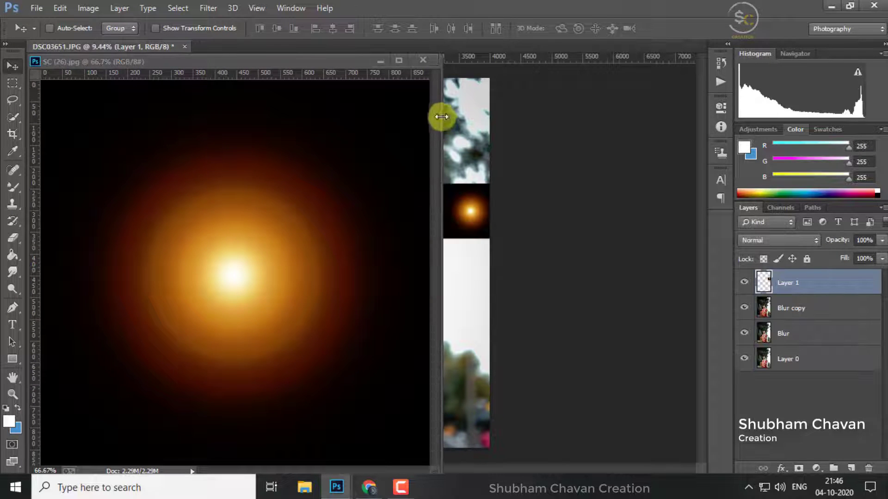
{"action": "left_click", "coordinate": [456, 213]}
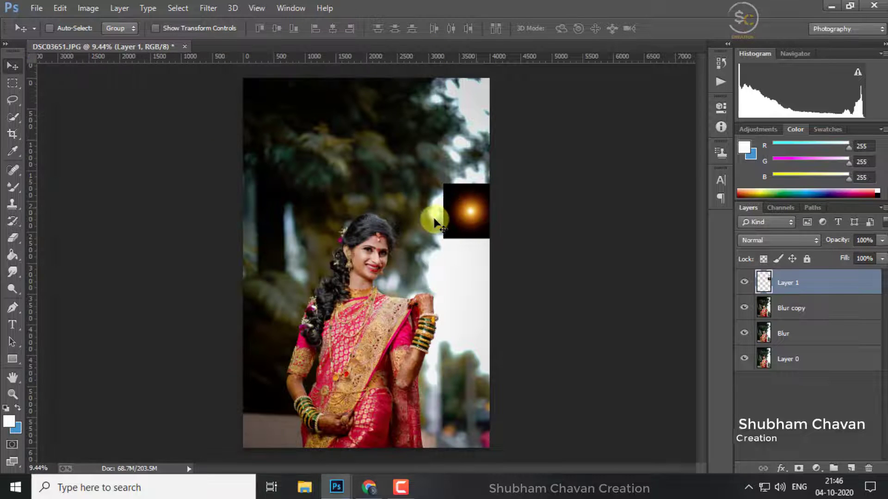
{"action": "left_click_drag", "start_coordinate": [434, 222], "coordinate": [397, 233]}
{"action": "key", "text": "ctrl+t"}
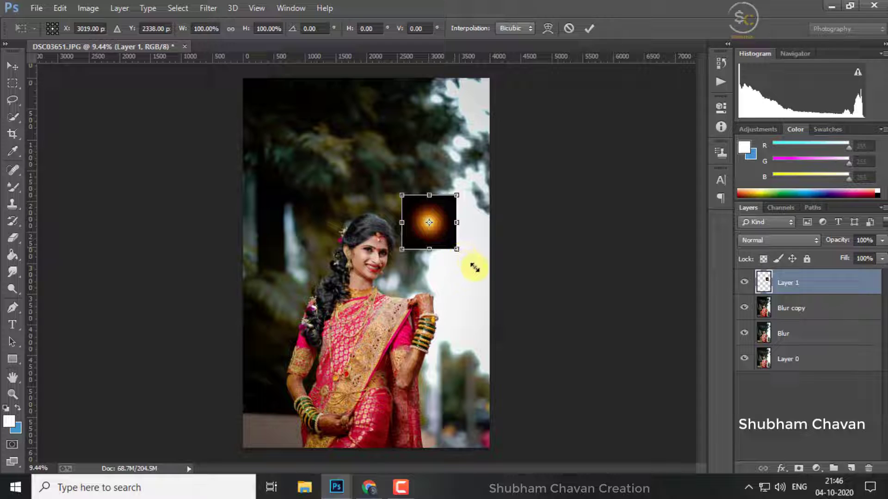
{"action": "left_click_drag", "start_coordinate": [474, 267], "coordinate": [484, 275]}
{"action": "key", "text": "Return"}
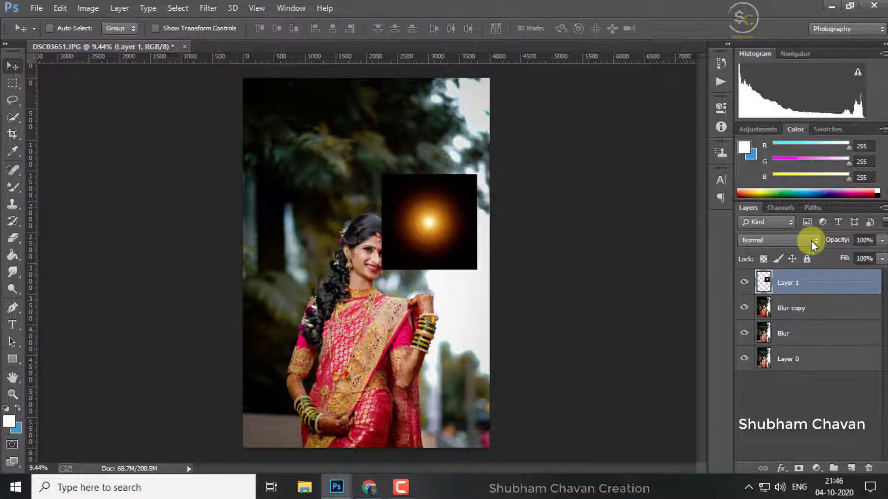
Step: Set the glow to Screen and scale it to about 162% beside her raised hand
{"action": "left_click", "coordinate": [812, 240]}
{"action": "left_click", "coordinate": [760, 107]}
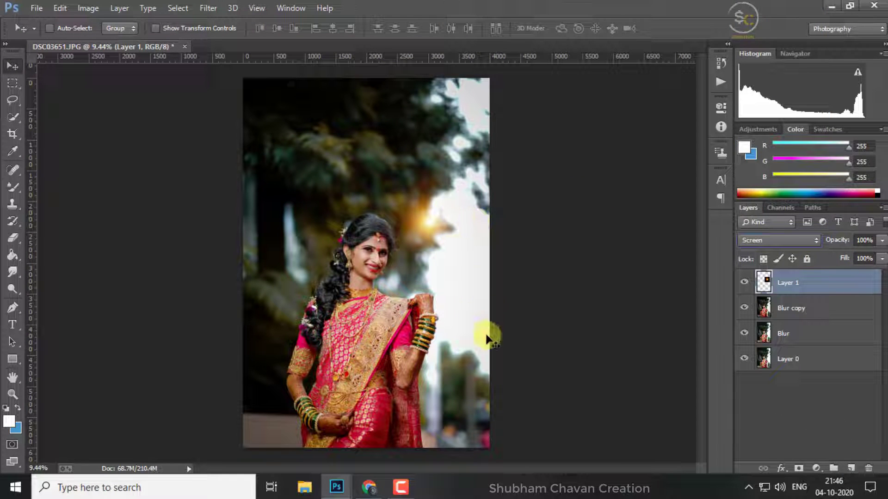
{"action": "left_click_drag", "start_coordinate": [490, 356], "coordinate": [484, 327]}
{"action": "key", "text": "ctrl+t"}
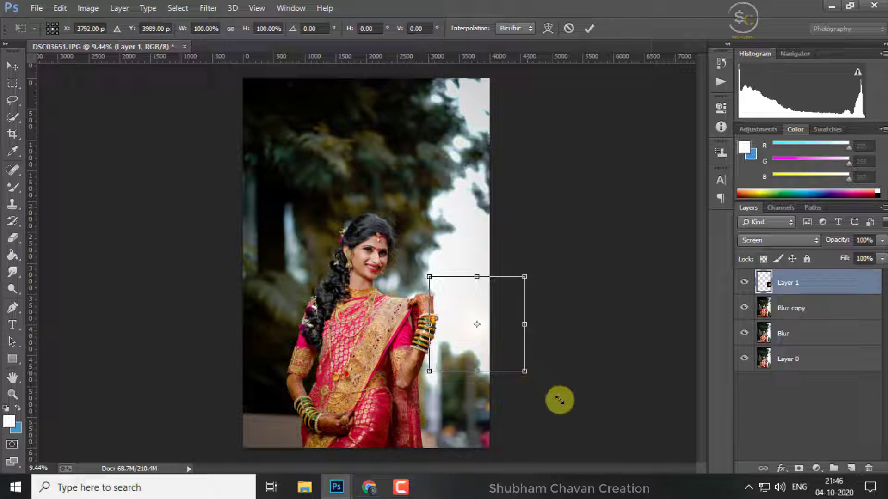
{"action": "left_click_drag", "start_coordinate": [560, 400], "coordinate": [557, 398]}
{"action": "left_click_drag", "start_coordinate": [506, 367], "coordinate": [533, 397]}
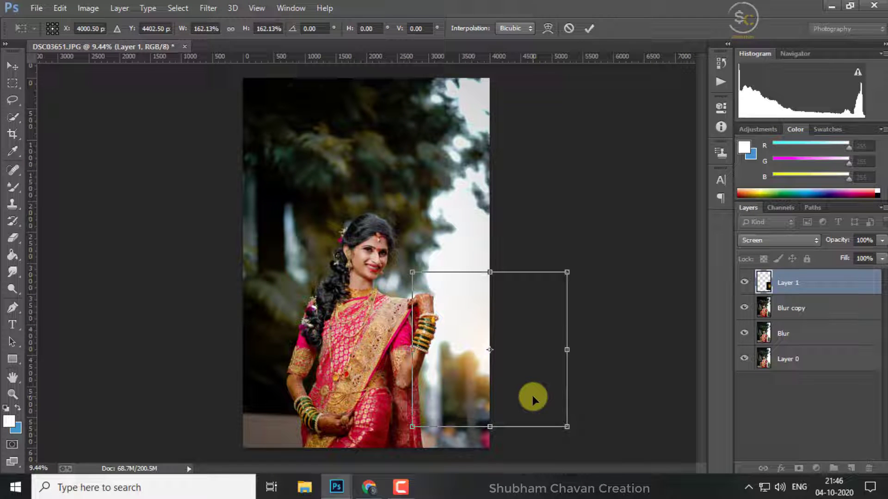
{"action": "key", "text": "Return"}
Step: Toggle the glow to compare, then bring the bokeh PNG into the portrait
{"action": "left_click", "coordinate": [744, 283]}
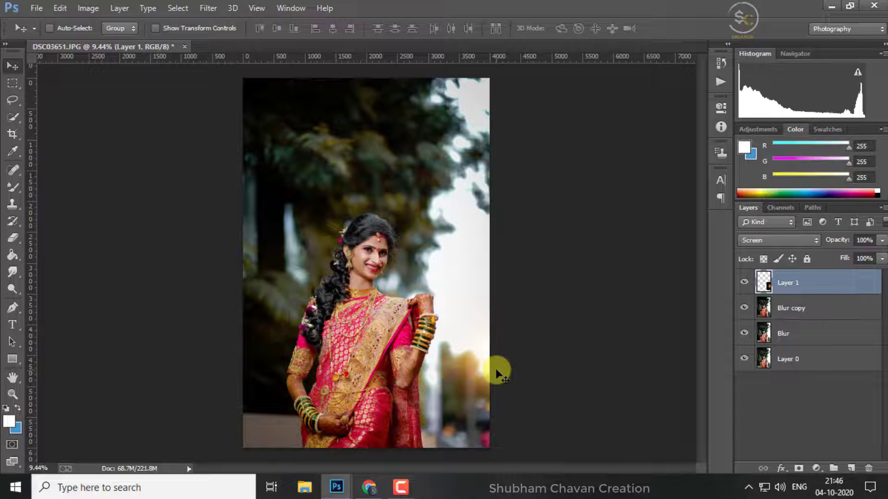
{"action": "key", "text": "shift+alt+n"}
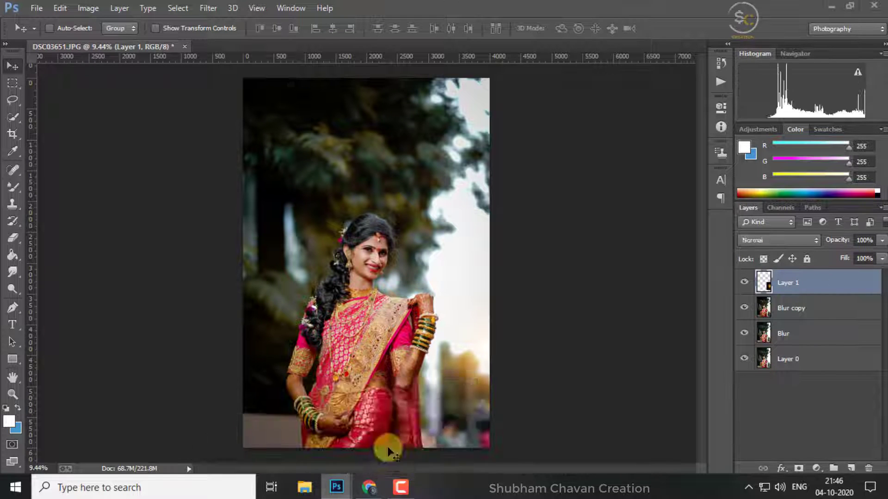
{"action": "left_click_drag", "start_coordinate": [540, 390], "coordinate": [366, 287]}
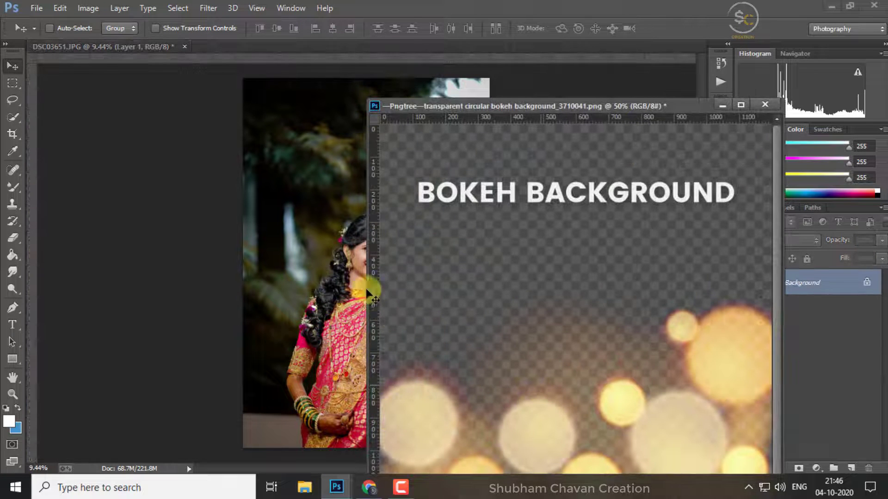
Step: Close the bokeh PNG without saving and scale Layer 2 up to 245.5%
{"action": "left_click", "coordinate": [747, 124]}
{"action": "key", "text": "ctrl+w"}
{"action": "left_click", "coordinate": [451, 190]}
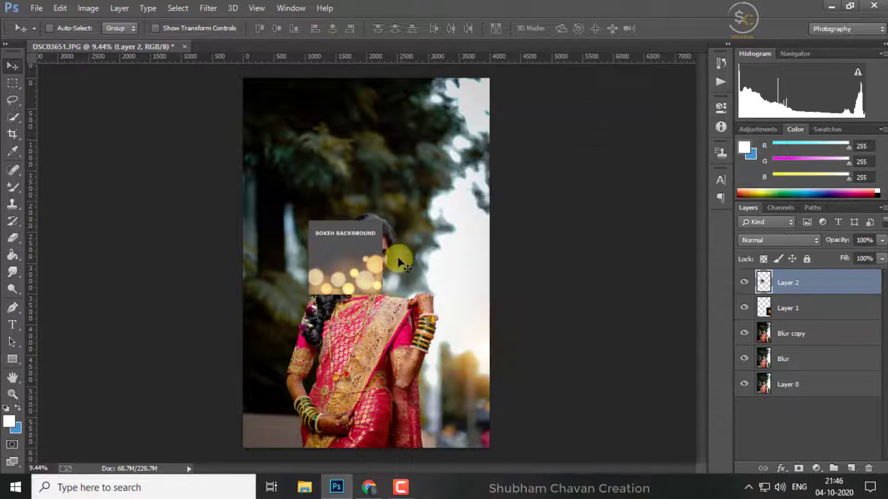
{"action": "key", "text": "ctrl+t"}
{"action": "left_click_drag", "start_coordinate": [382, 295], "coordinate": [435, 351]}
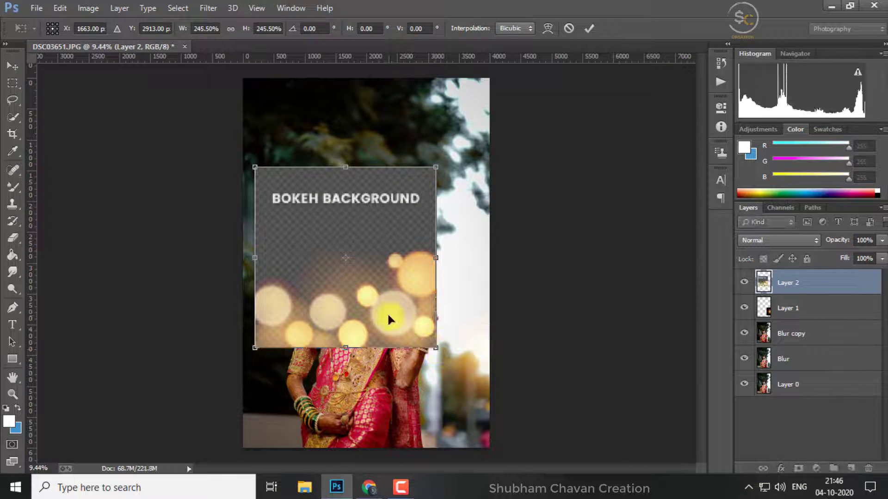
{"action": "key", "text": "Return"}
Step: Erase the BOKEH BACKGROUND title with a 1447 px eraser
{"action": "left_click", "coordinate": [10, 240]}
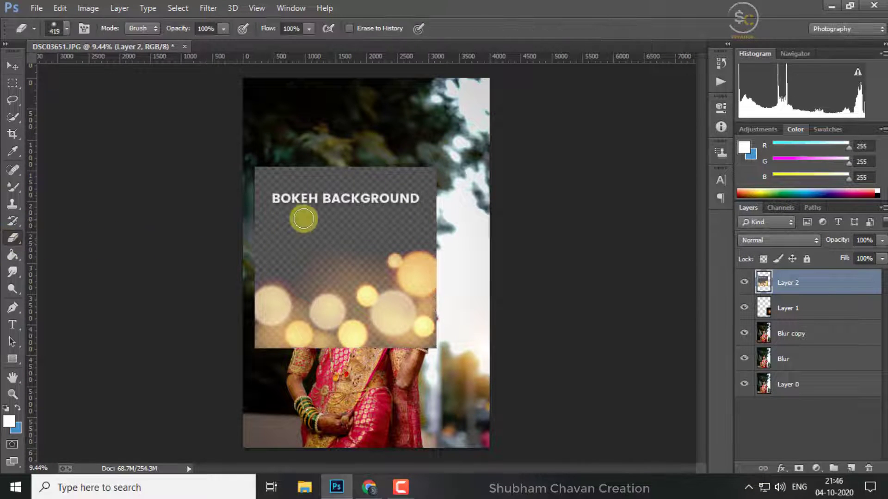
{"action": "right_click", "coordinate": [335, 217]}
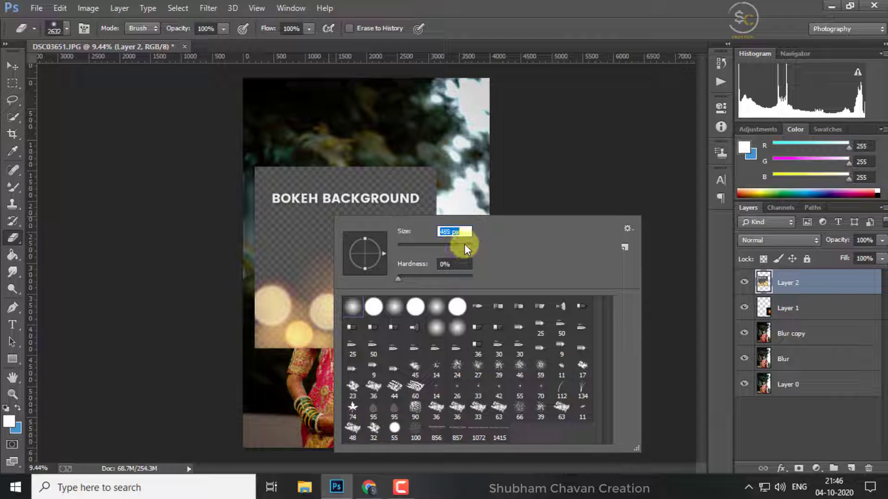
{"action": "left_click_drag", "start_coordinate": [464, 243], "coordinate": [466, 245]}
{"action": "left_click", "coordinate": [376, 194]}
{"action": "left_click", "coordinate": [262, 185]}
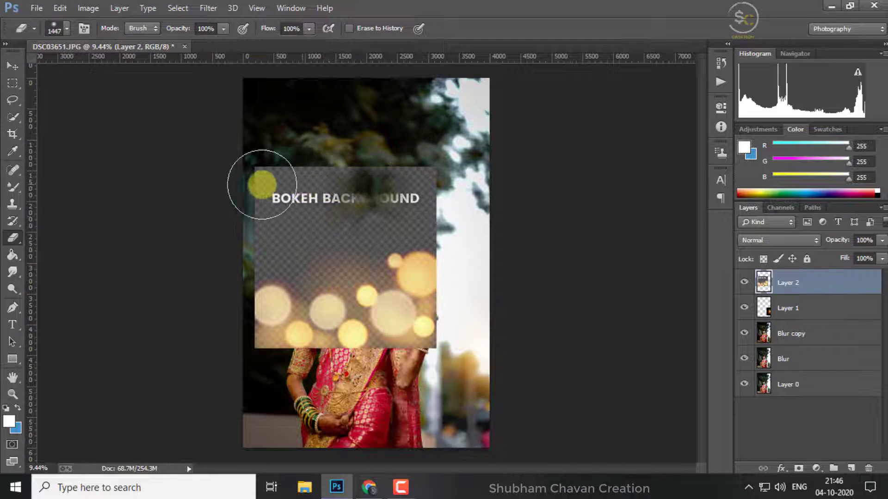
{"action": "mouse_move", "coordinate": [262, 185]}
{"action": "left_mouse_down"}
{"action": "mouse_move", "coordinate": [390, 182]}
{"action": "mouse_move", "coordinate": [410, 200]}
{"action": "mouse_move", "coordinate": [304, 218]}
{"action": "mouse_move", "coordinate": [258, 240]}
{"action": "mouse_move", "coordinate": [462, 194]}
{"action": "mouse_move", "coordinate": [432, 203]}
{"action": "left_mouse_up"}
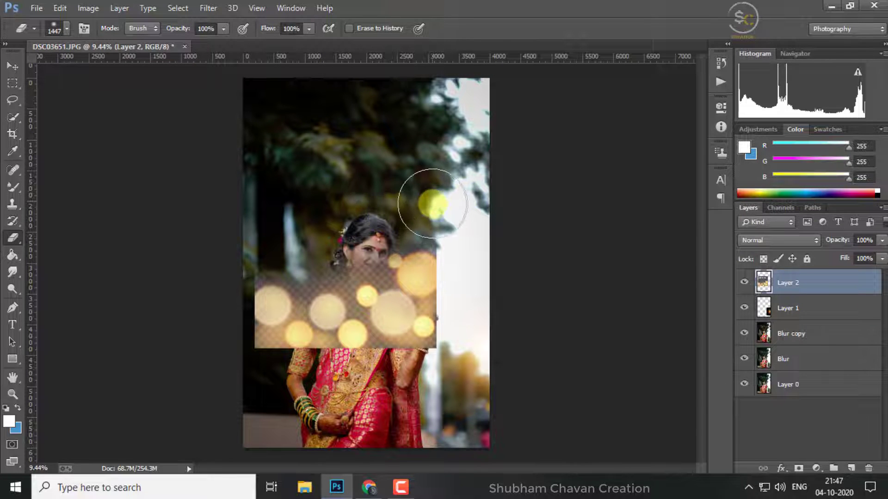
Step: Erase the bokeh's left edge and try Linear Burn and Lighter Color blending
{"action": "mouse_move", "coordinate": [230, 335]}
{"action": "left_mouse_down"}
{"action": "mouse_move", "coordinate": [240, 294]}
{"action": "mouse_move", "coordinate": [248, 359]}
{"action": "left_mouse_up"}
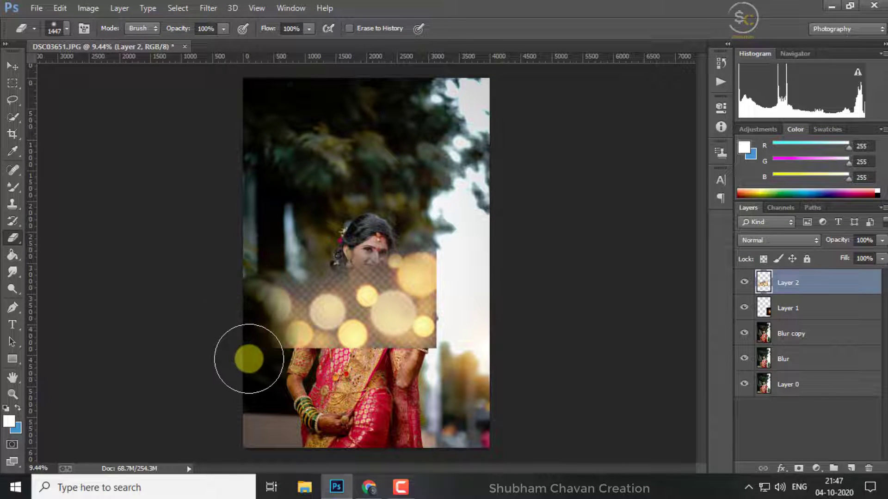
{"action": "left_click", "coordinate": [807, 240]}
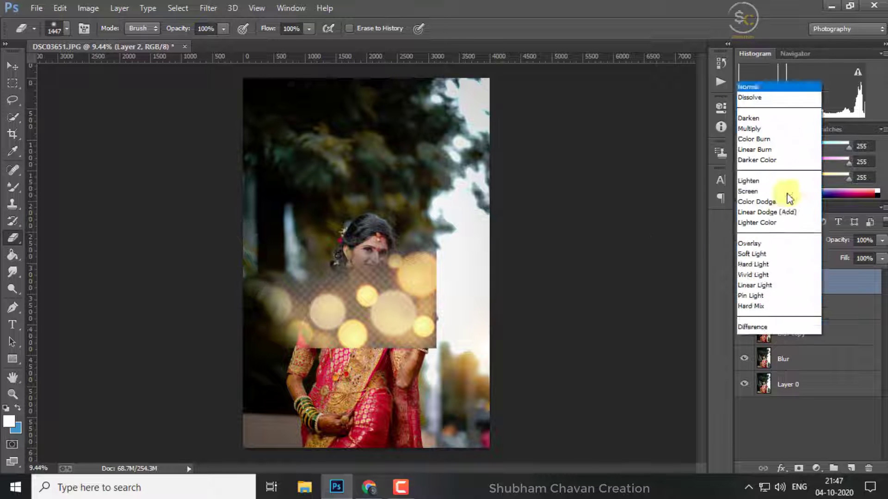
{"action": "left_click", "coordinate": [758, 59]}
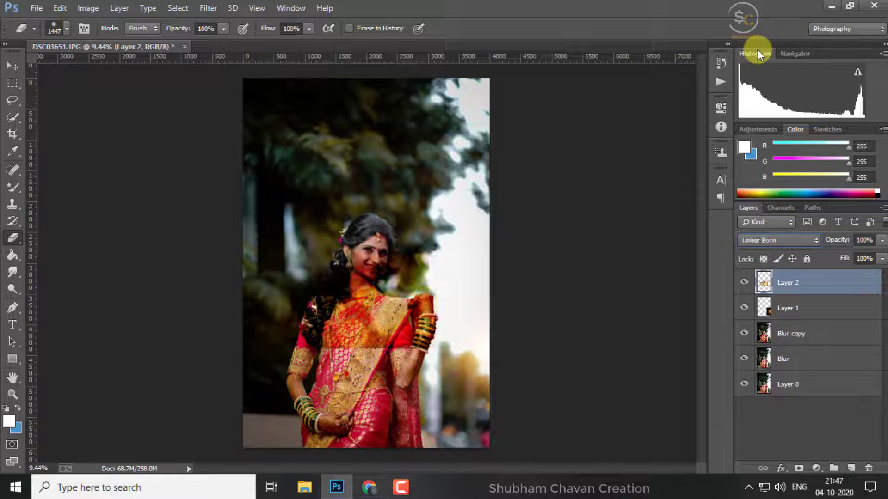
{"action": "key", "text": "Down"}
{"action": "key", "text": "Down"}
{"action": "key", "text": "Down"}
{"action": "key", "text": "Down"}
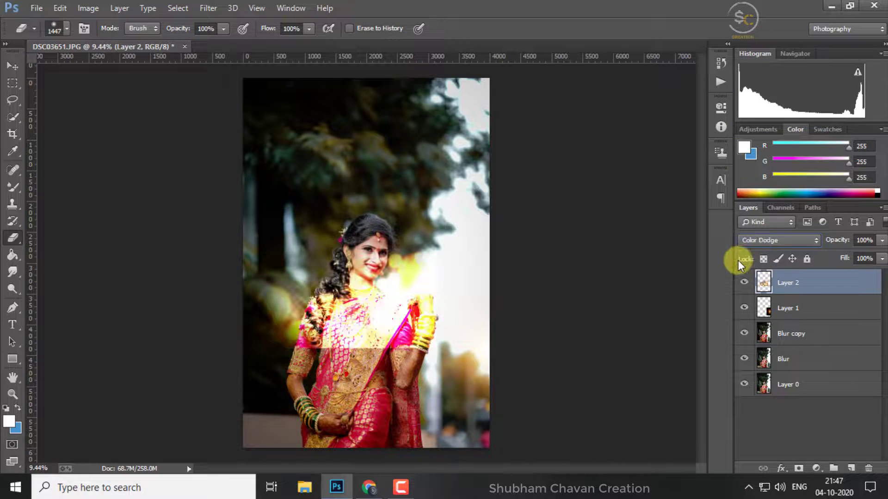
{"action": "key", "text": "Down"}
{"action": "key", "text": "Down"}
{"action": "key", "text": "Down"}
{"action": "key", "text": "Up"}
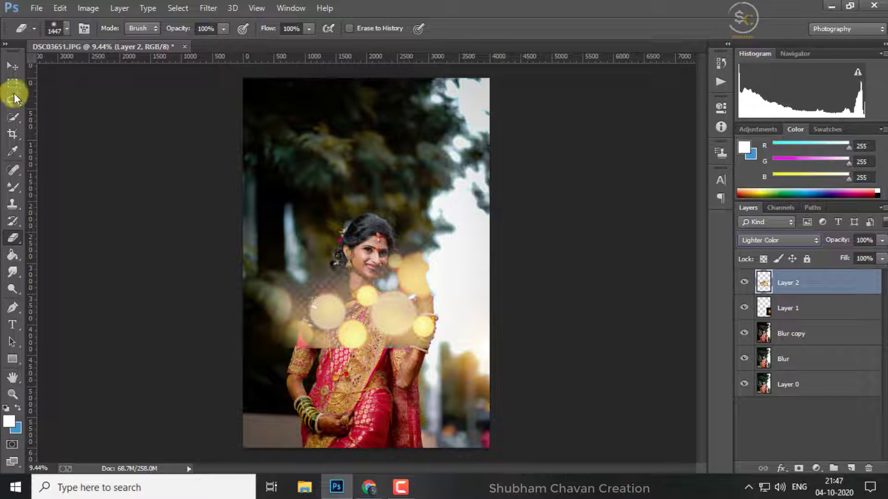
Step: Move the bokeh to the photo's bottom and blend it in Soft Light at 92%
{"action": "left_click", "coordinate": [13, 66]}
{"action": "left_click_drag", "start_coordinate": [446, 377], "coordinate": [455, 358]}
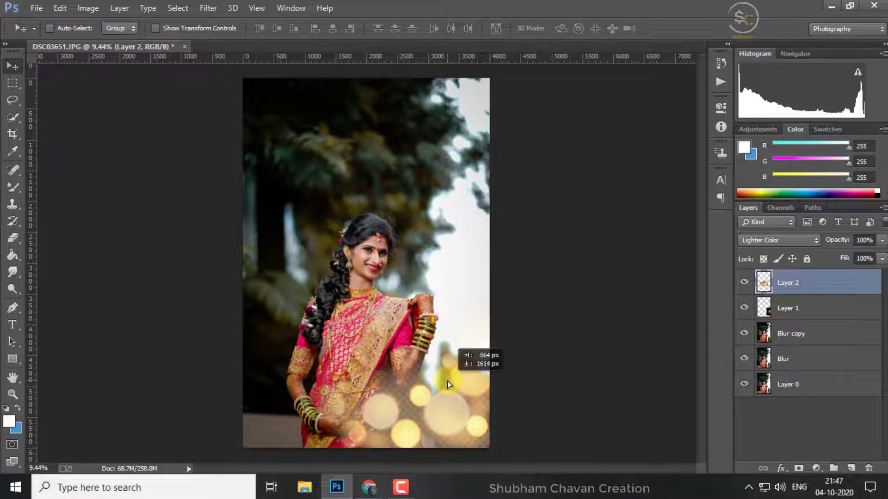
{"action": "left_click", "coordinate": [786, 240]}
{"action": "left_click", "coordinate": [764, 103]}
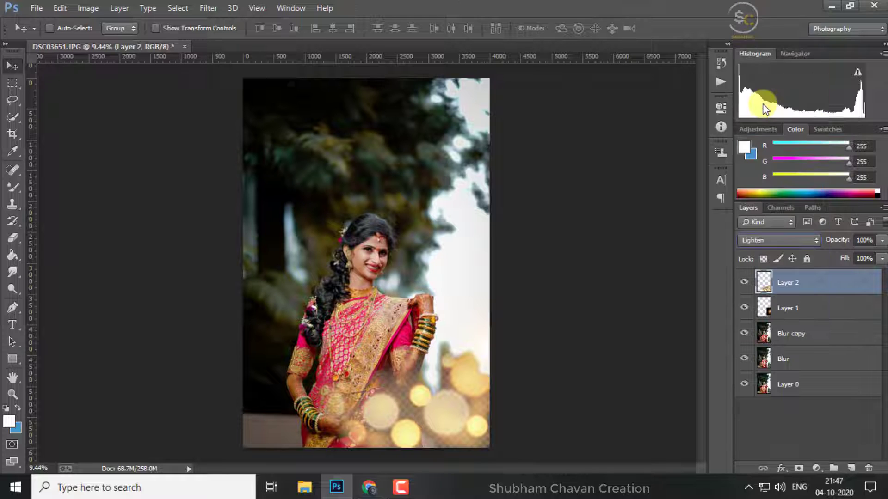
{"action": "key", "text": "Down"}
{"action": "key", "text": "Down"}
{"action": "key", "text": "Down"}
{"action": "key", "text": "Down"}
{"action": "key", "text": "Down"}
{"action": "key", "text": "Down"}
{"action": "key", "text": "Up"}
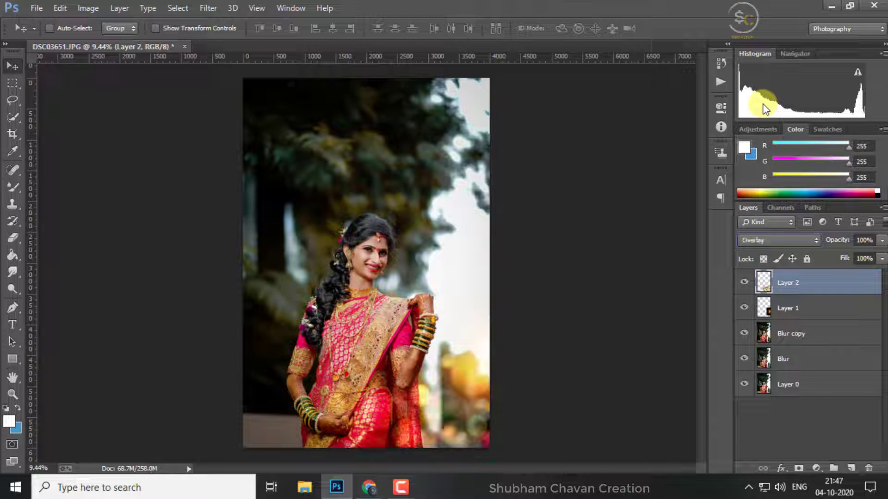
{"action": "key", "text": "Down"}
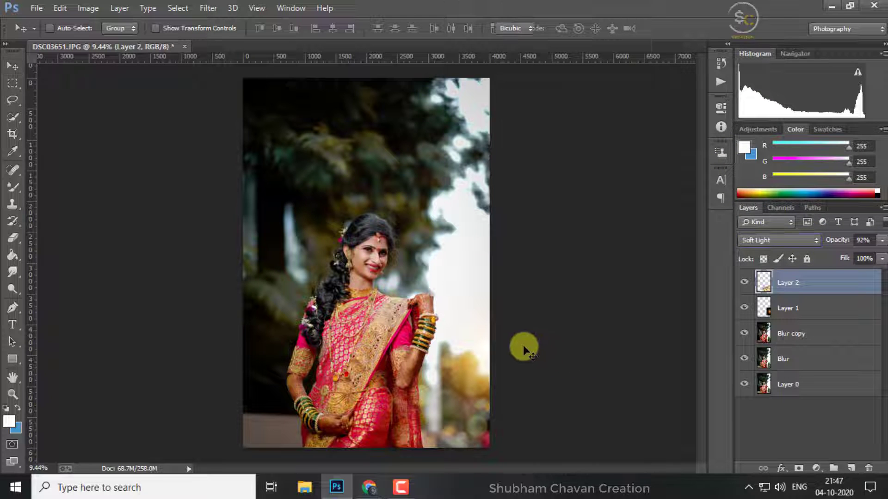
{"action": "key", "text": "ctrl+t"}
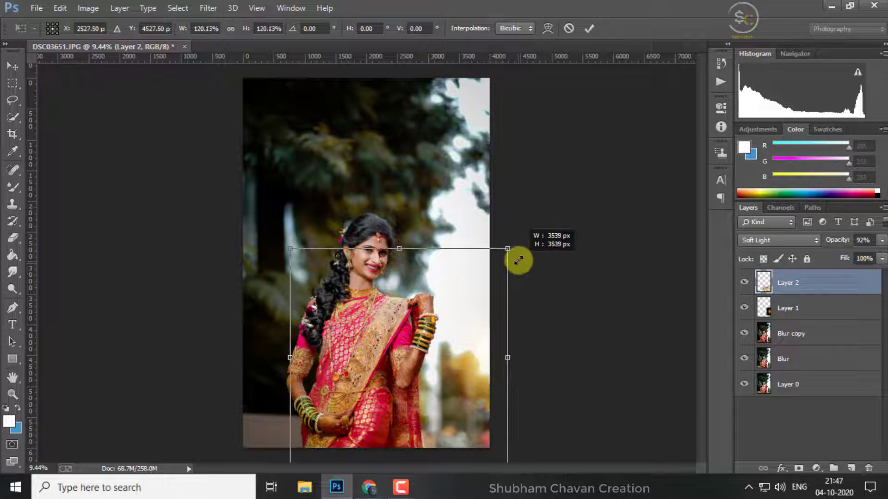
Step: Scale the bokeh layer to 120.47% and nudge it left
{"action": "left_click_drag", "start_coordinate": [511, 265], "coordinate": [528, 247]}
{"action": "left_click_drag", "start_coordinate": [457, 300], "coordinate": [452, 301]}
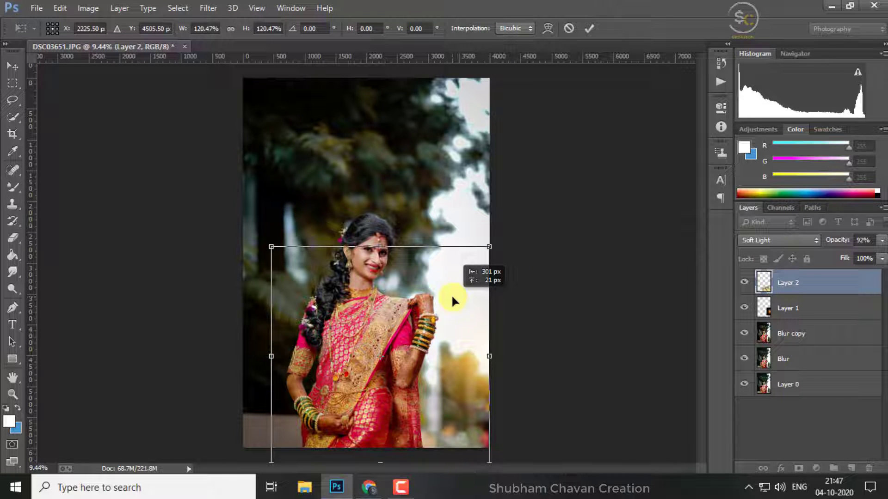
{"action": "key", "text": "Return"}
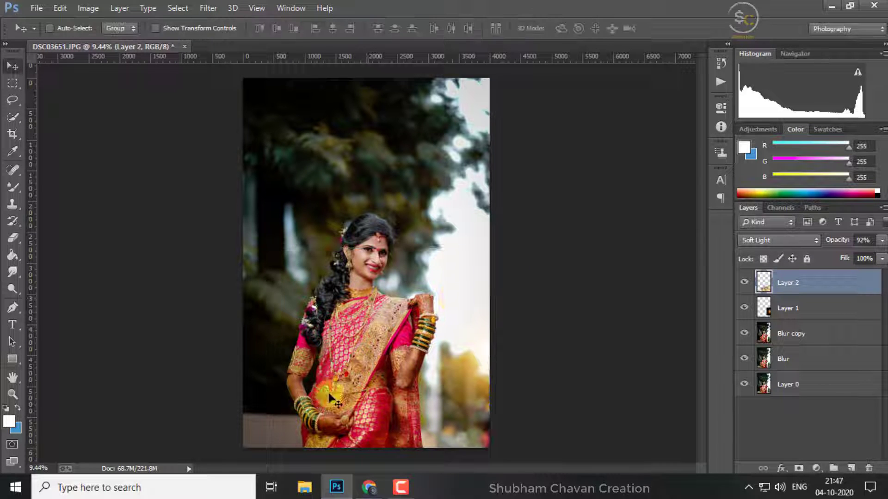
Step: Erase the bokeh over her hands, saree and shoulder, toggling layers to compare
{"action": "left_click", "coordinate": [14, 238]}
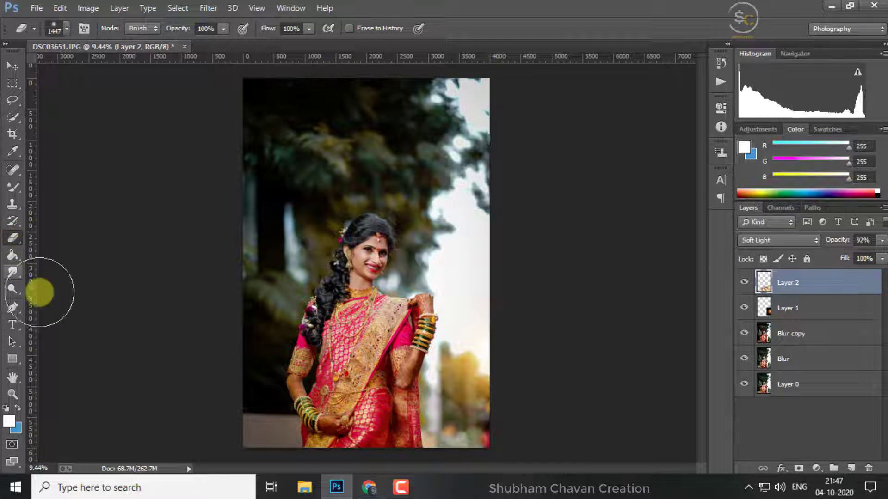
{"action": "left_click_drag", "start_coordinate": [322, 436], "coordinate": [401, 292]}
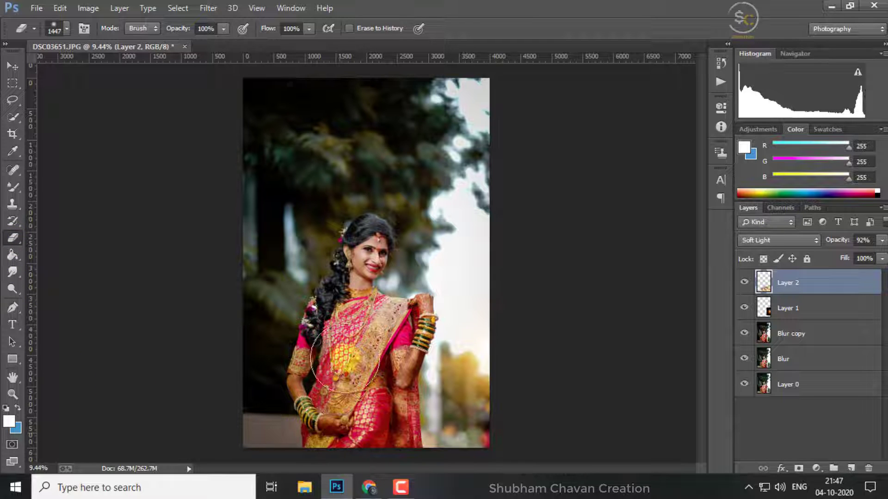
{"action": "left_click", "coordinate": [744, 283]}
{"action": "left_click_drag", "start_coordinate": [273, 445], "coordinate": [267, 383]}
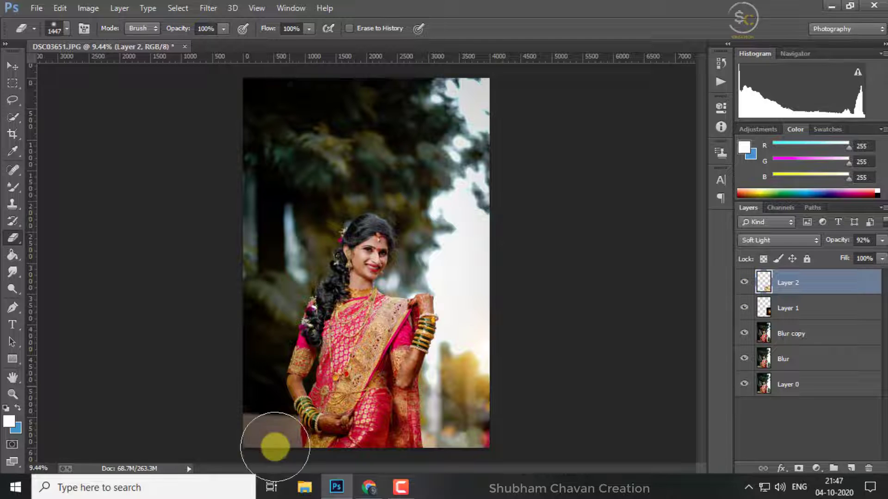
{"action": "left_click", "coordinate": [744, 283]}
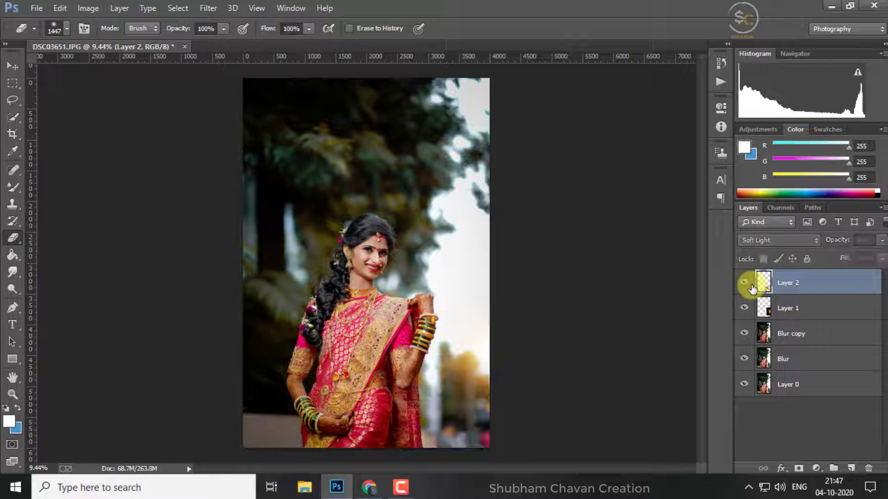
{"action": "left_click_drag", "start_coordinate": [277, 417], "coordinate": [282, 429]}
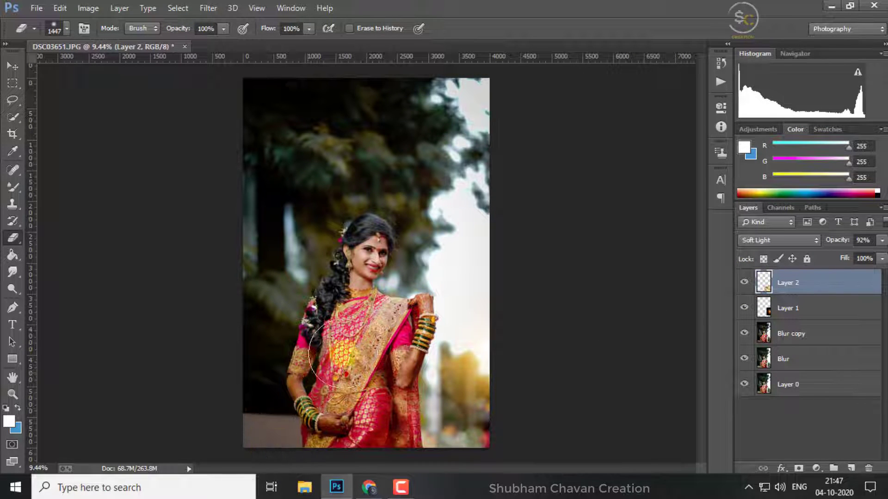
{"action": "left_click", "coordinate": [735, 283]}
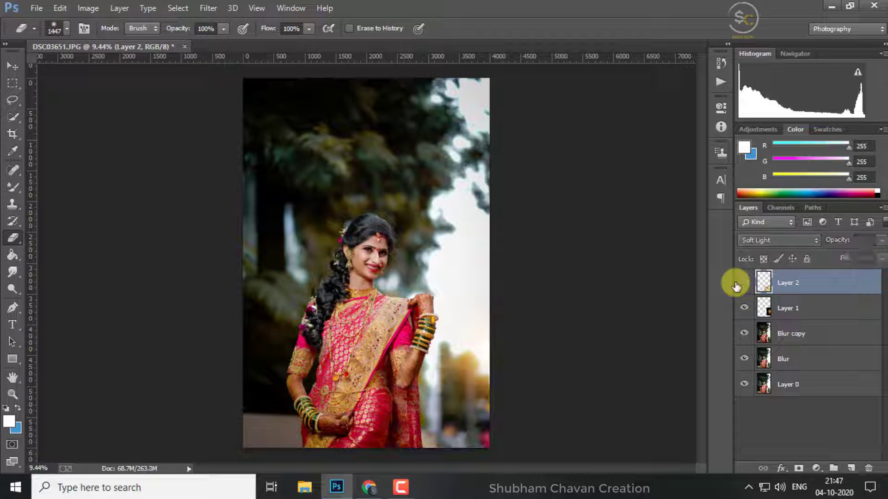
{"action": "left_click", "coordinate": [735, 283]}
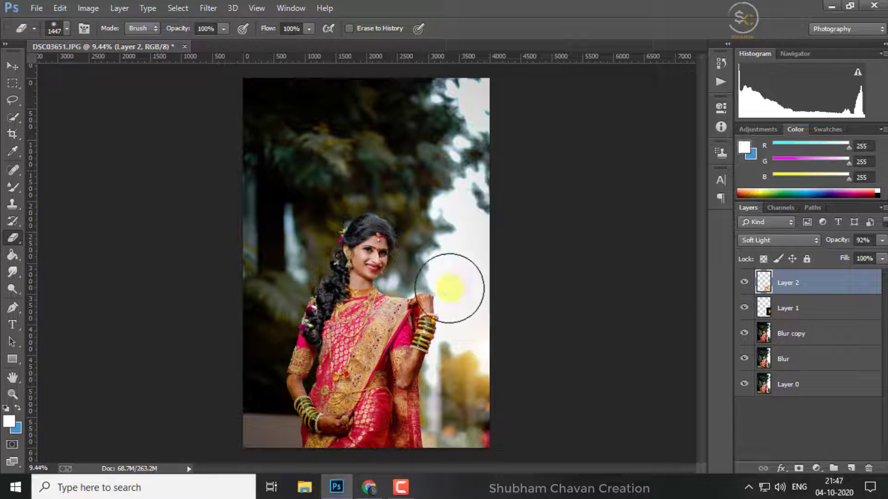
{"action": "scroll", "coordinate": [446, 287], "scroll_direction": "down", "scroll_amount": 1}
{"action": "scroll", "coordinate": [440, 284], "scroll_direction": "up", "scroll_amount": 1}
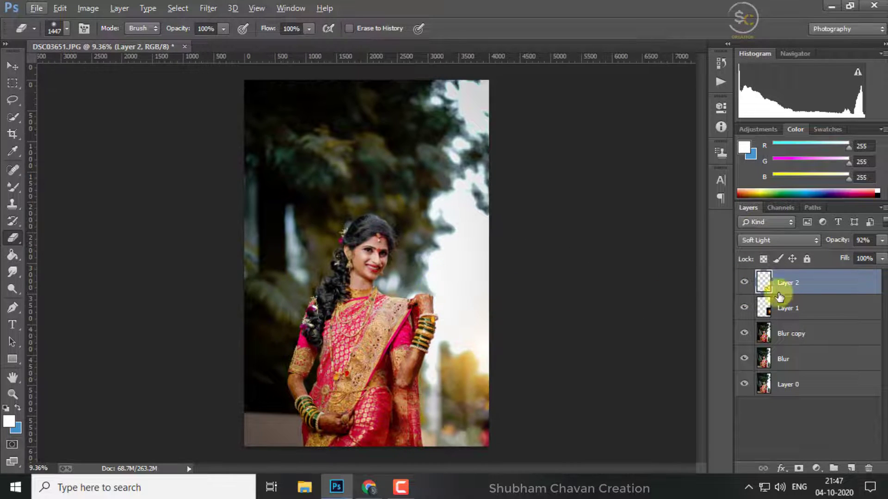
{"action": "left_click", "coordinate": [742, 309]}
Step: Commit a Free Transform on the Layer 1 sun glow
{"action": "left_click", "coordinate": [817, 317]}
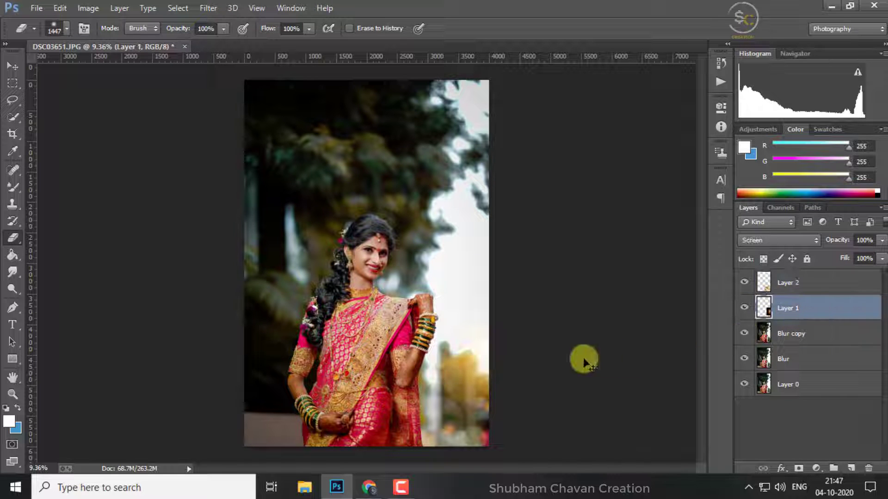
{"action": "key", "text": "ctrl+t"}
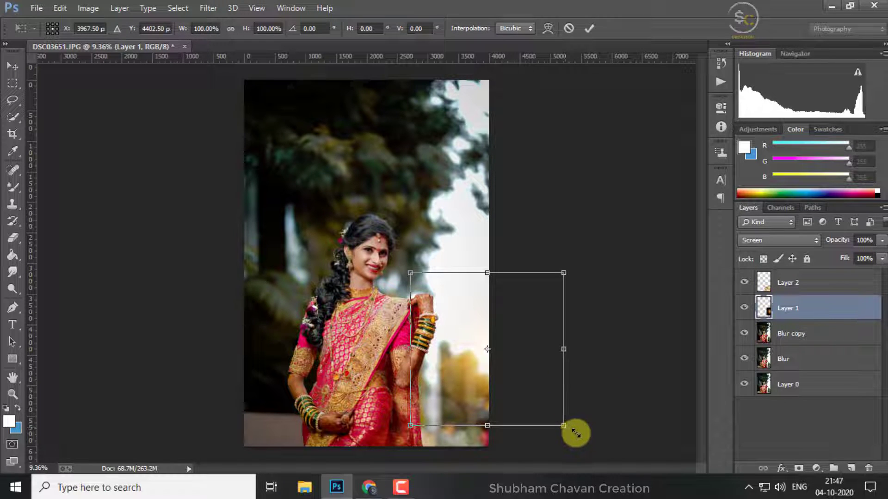
{"action": "key", "text": "Return"}
{"action": "key", "text": "e"}
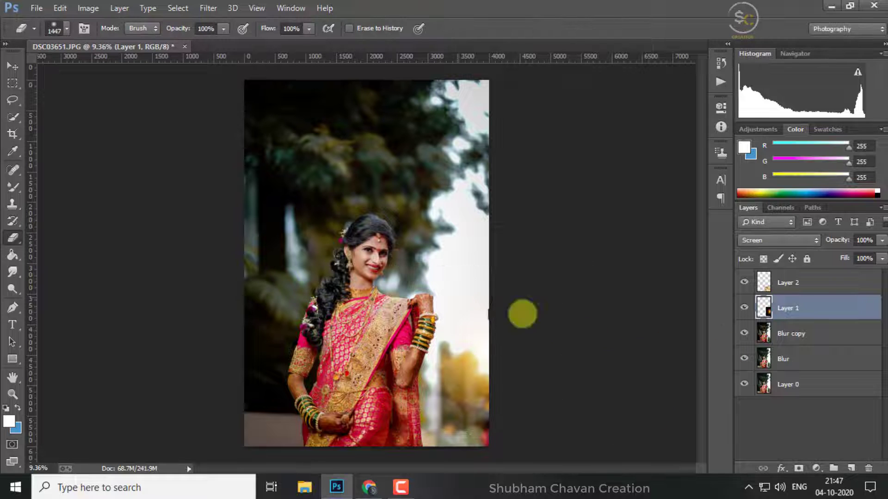
Step: Merge Layer 2, Layer 1 and Blur copy together instead of Layer 2 alone
{"action": "right_click", "coordinate": [809, 282]}
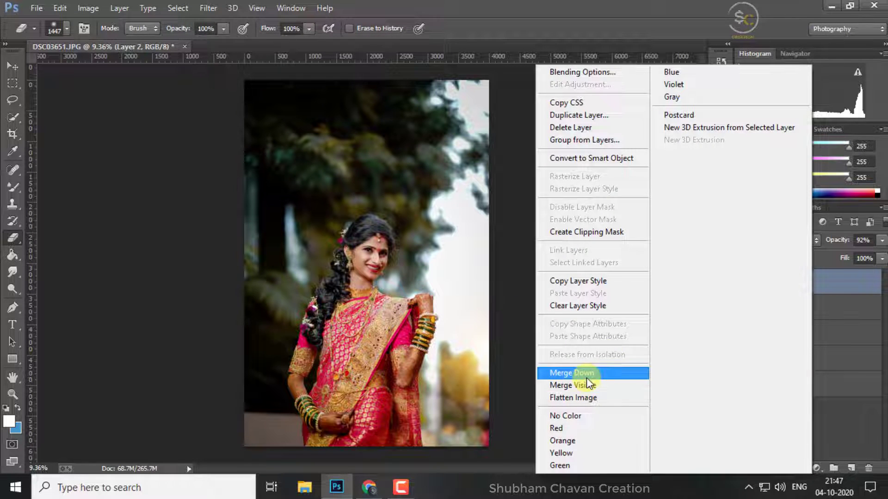
{"action": "left_click", "coordinate": [586, 378]}
{"action": "key", "text": "ctrl+z"}
{"action": "left_click", "coordinate": [821, 309], "text": "ctrl"}
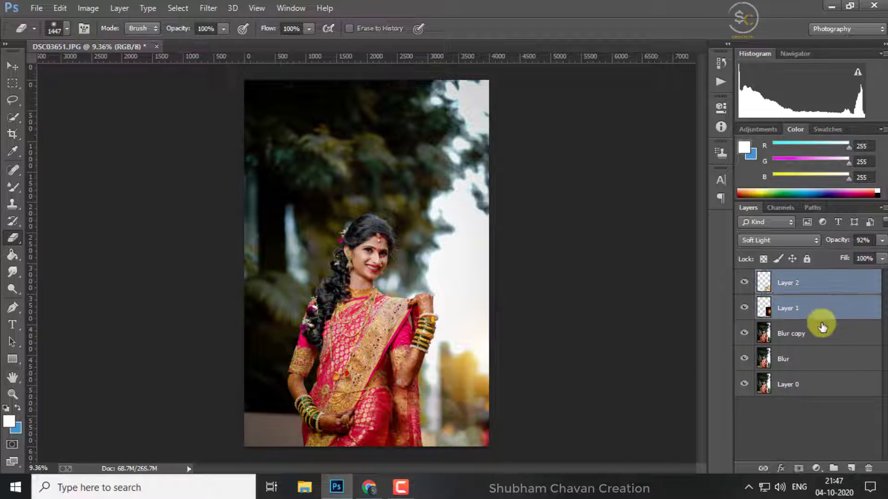
{"action": "left_click", "coordinate": [821, 335], "text": "ctrl"}
{"action": "right_click", "coordinate": [823, 324]}
{"action": "left_click", "coordinate": [607, 374]}
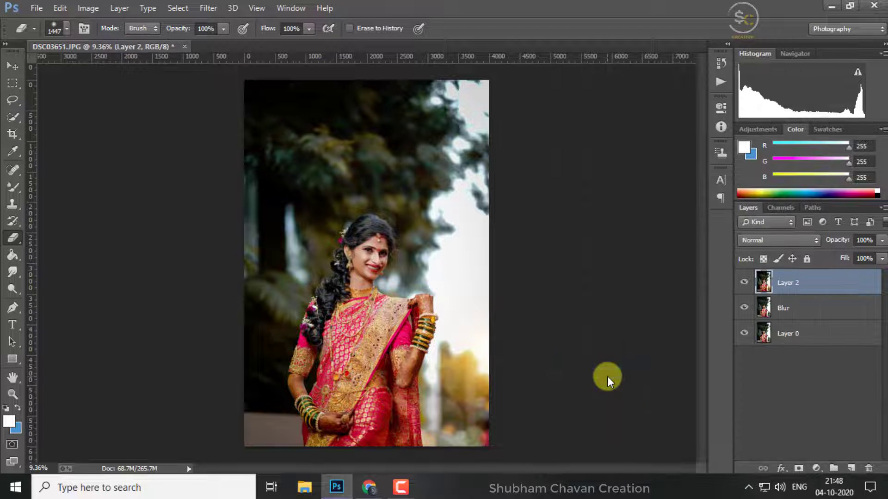
{"action": "key", "text": "ctrl+z"}
{"action": "key", "text": "ctrl+e"}
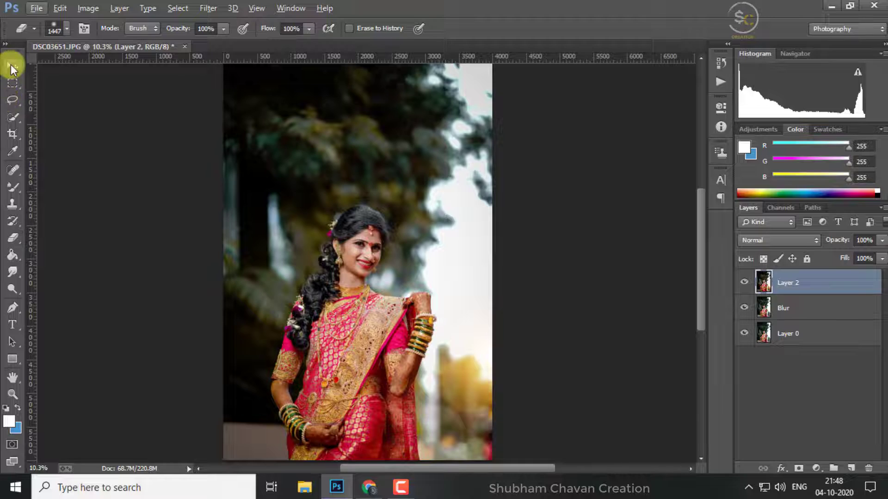
Step: Dodge the saree midtones at 7% exposure with a 349 px brush
{"action": "left_click", "coordinate": [11, 68]}
{"action": "scroll", "coordinate": [327, 135], "scroll_direction": "down", "scroll_amount": 1}
{"action": "scroll", "coordinate": [391, 264], "scroll_direction": "up", "scroll_amount": 2}
{"action": "scroll", "coordinate": [391, 272], "scroll_direction": "up", "scroll_amount": 2}
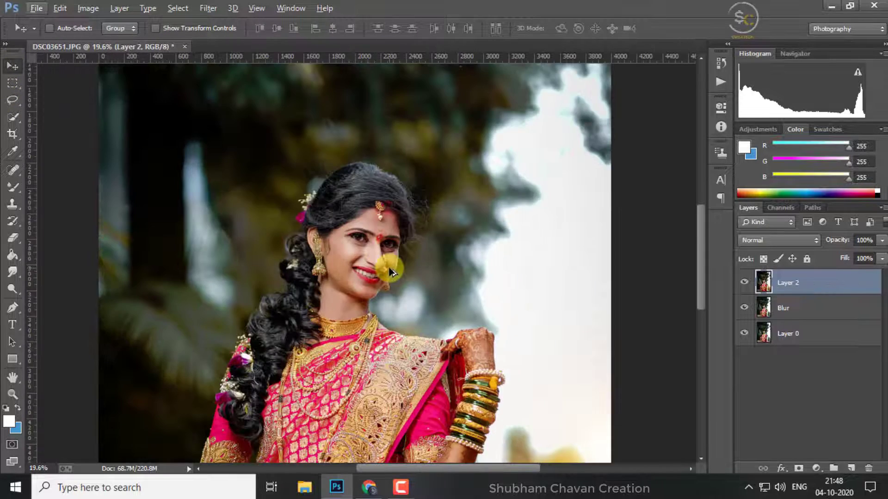
{"action": "scroll", "coordinate": [387, 267], "scroll_direction": "down", "scroll_amount": 3}
{"action": "scroll", "coordinate": [352, 300], "scroll_direction": "down", "scroll_amount": 1}
{"action": "scroll", "coordinate": [250, 407], "scroll_direction": "up", "scroll_amount": 1}
{"action": "left_click", "coordinate": [12, 289]}
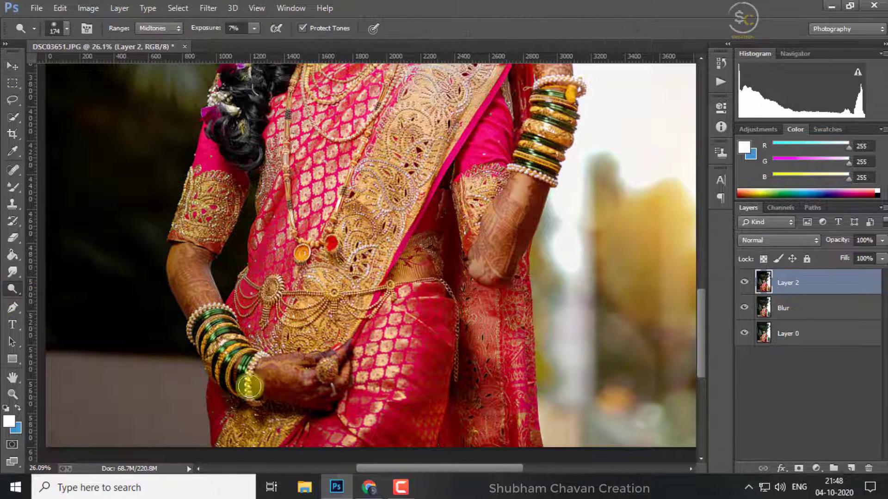
{"action": "right_click", "coordinate": [432, 309]}
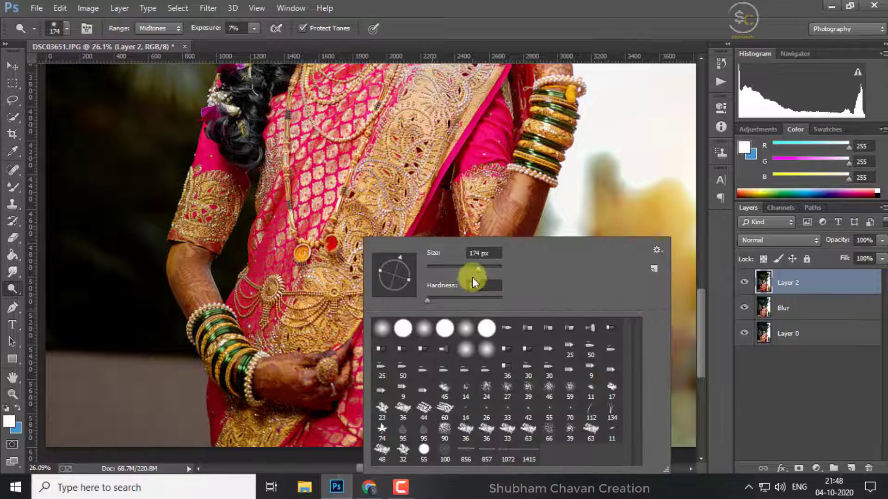
{"action": "left_click_drag", "start_coordinate": [473, 276], "coordinate": [483, 270]}
{"action": "key", "text": "Return"}
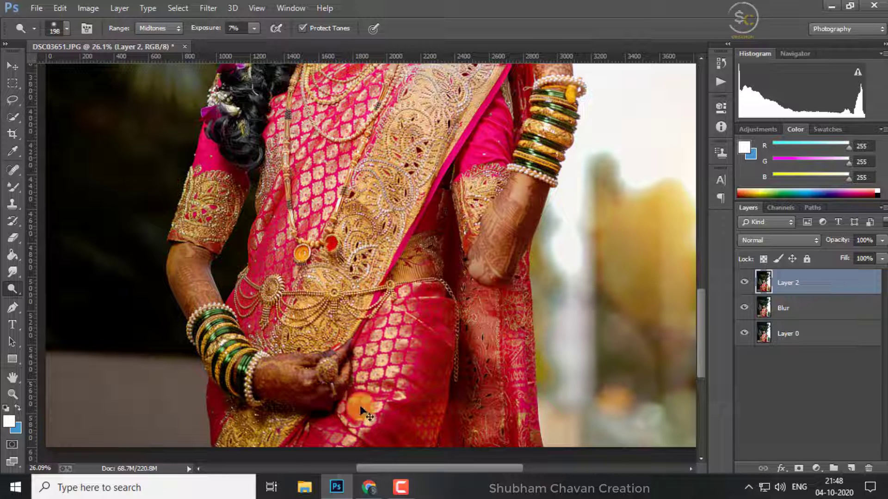
{"action": "right_click", "coordinate": [337, 402]}
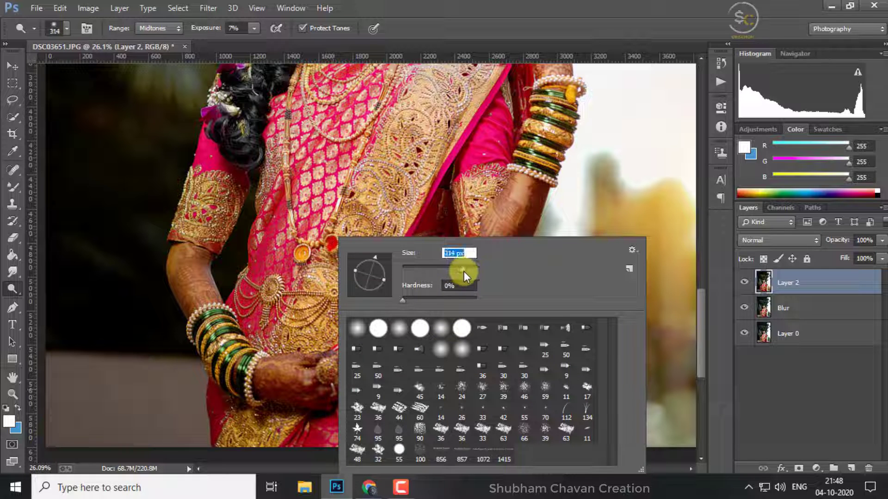
{"action": "key", "text": "Return"}
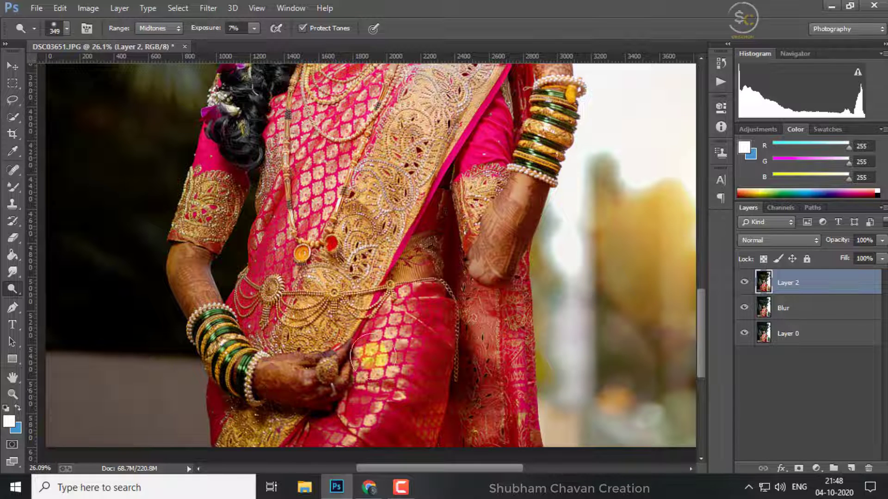
Step: Burn her hair at 10% exposure, toggling Layer 2 to compare
{"action": "scroll", "coordinate": [416, 331], "scroll_direction": "down", "scroll_amount": 2}
{"action": "scroll", "coordinate": [416, 330], "scroll_direction": "up", "scroll_amount": 3}
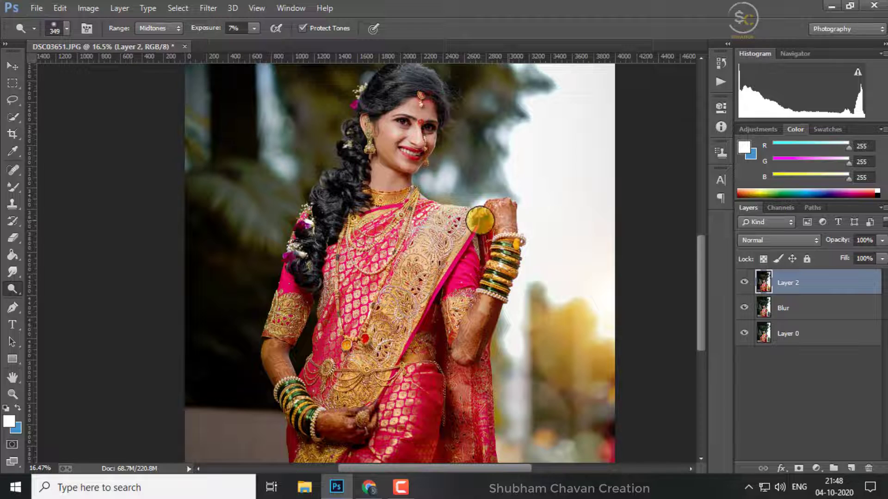
{"action": "scroll", "coordinate": [436, 187], "scroll_direction": "up", "scroll_amount": 3}
{"action": "scroll", "coordinate": [437, 183], "scroll_direction": "up", "scroll_amount": 5}
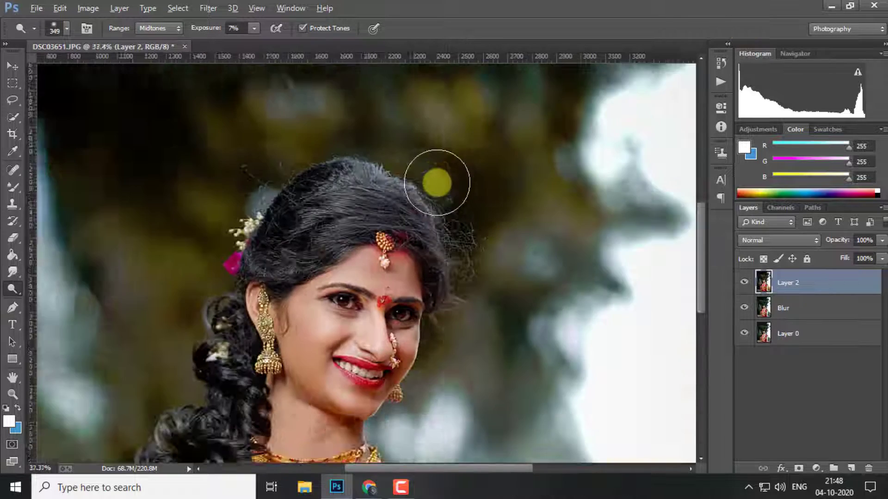
{"action": "scroll", "coordinate": [437, 182], "scroll_direction": "up", "scroll_amount": 2}
{"action": "left_click", "coordinate": [71, 304]}
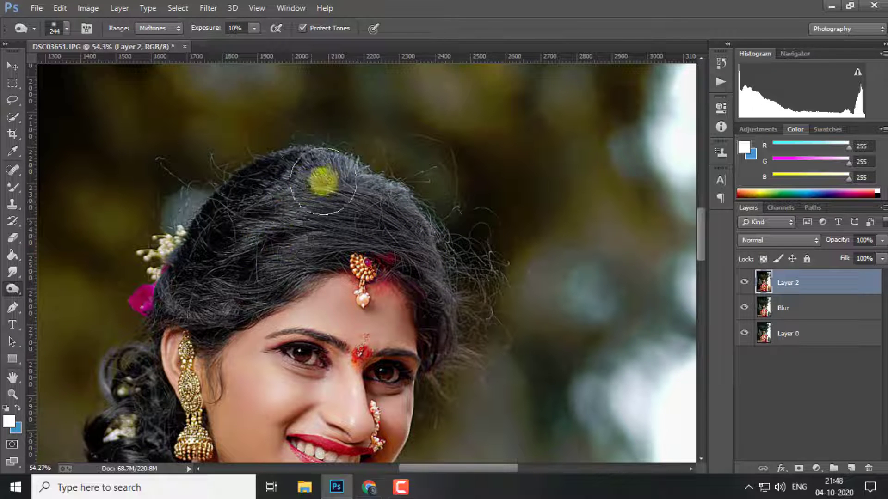
{"action": "left_click", "coordinate": [744, 281]}
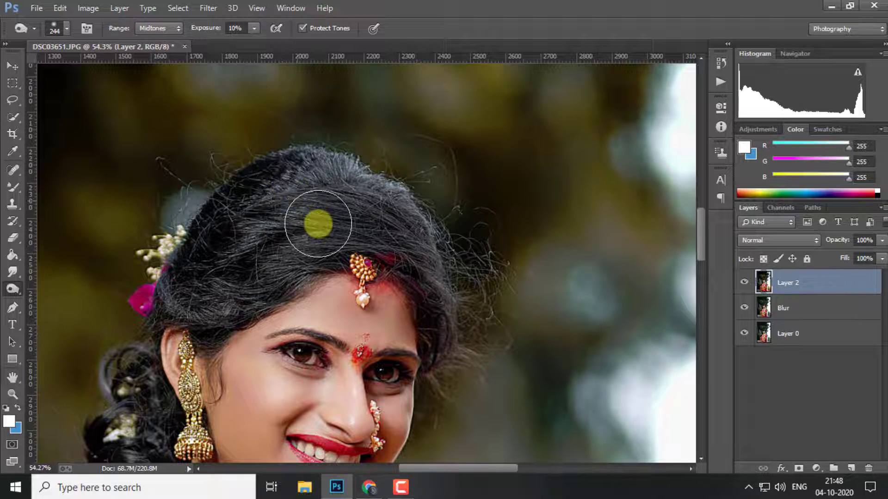
{"action": "scroll", "coordinate": [318, 223], "scroll_direction": "down", "scroll_amount": 5}
{"action": "scroll", "coordinate": [318, 218], "scroll_direction": "down", "scroll_amount": 5}
{"action": "scroll", "coordinate": [579, 264], "scroll_direction": "down", "scroll_amount": 3}
{"action": "scroll", "coordinate": [505, 266], "scroll_direction": "down", "scroll_amount": 1}
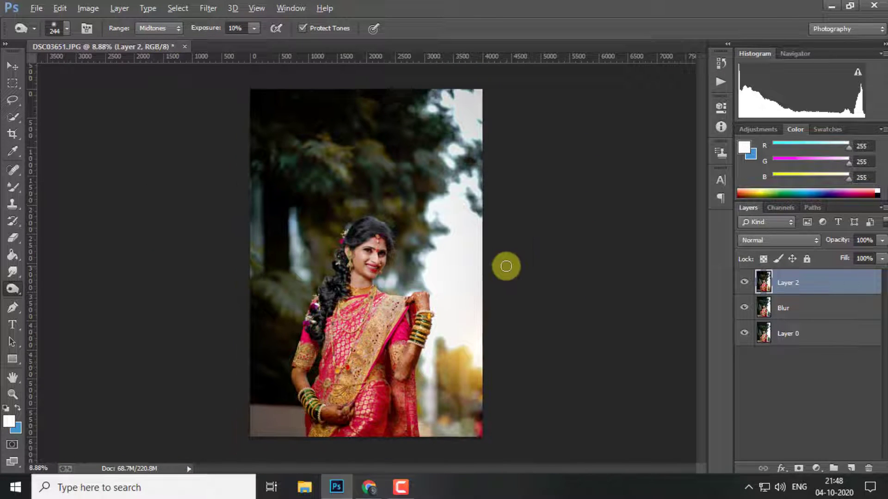
Step: Merge Layer 2 down into Blur and apply a 20 px Edit > Stroke
{"action": "left_click", "coordinate": [744, 283]}
{"action": "right_click", "coordinate": [814, 283]}
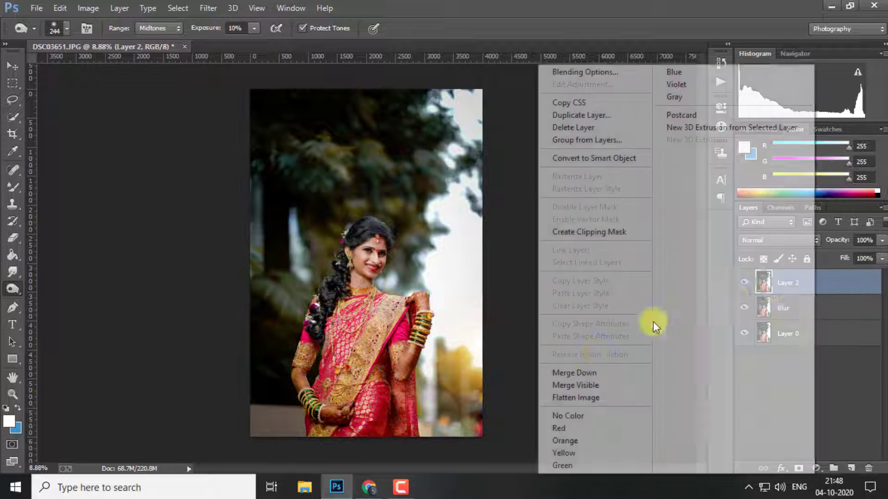
{"action": "left_click", "coordinate": [589, 376]}
{"action": "left_click", "coordinate": [59, 7]}
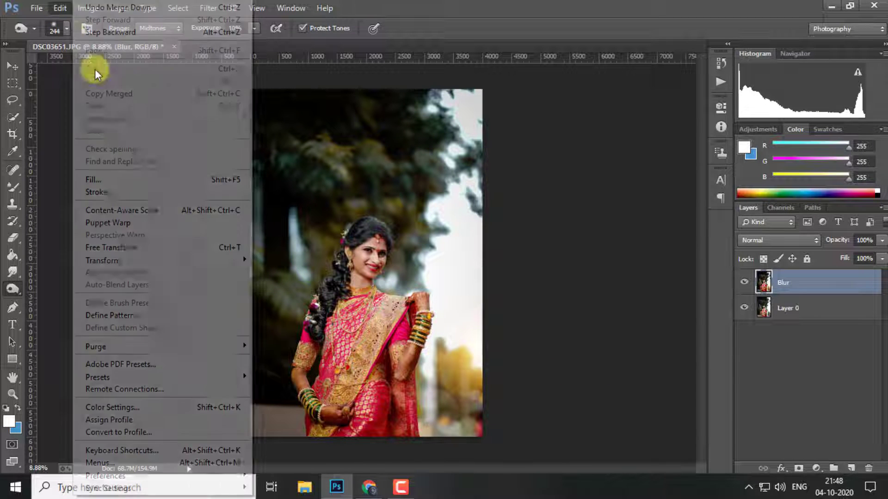
{"action": "left_click", "coordinate": [119, 190]}
{"action": "left_click", "coordinate": [540, 120]}
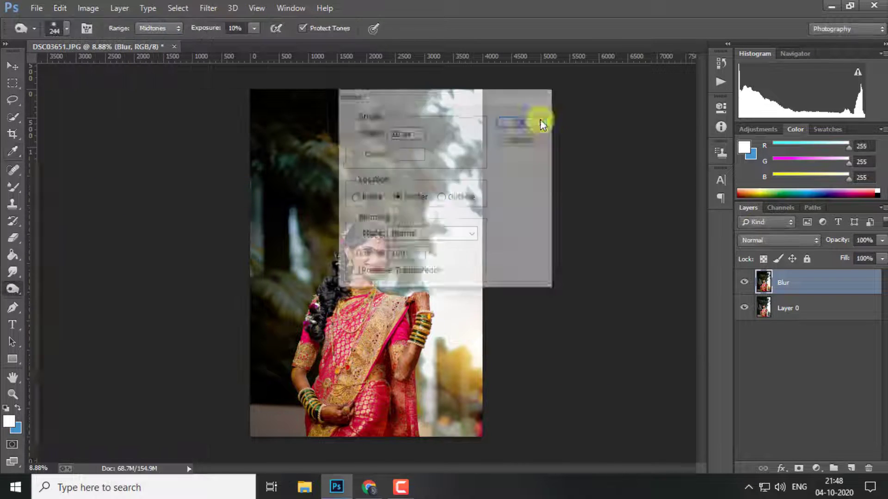
Step: Flatten all remaining layers into one Background layer
{"action": "key", "text": "o"}
{"action": "scroll", "coordinate": [344, 195], "scroll_direction": "up", "scroll_amount": 1}
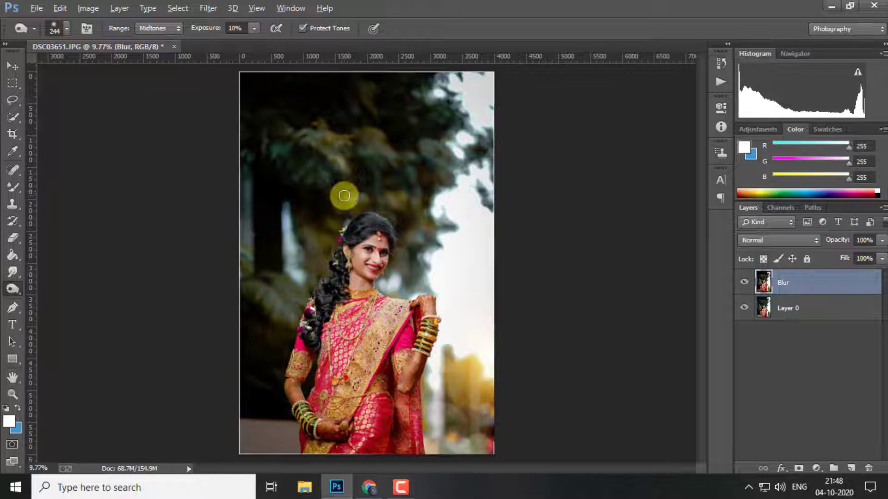
{"action": "left_click", "coordinate": [12, 66]}
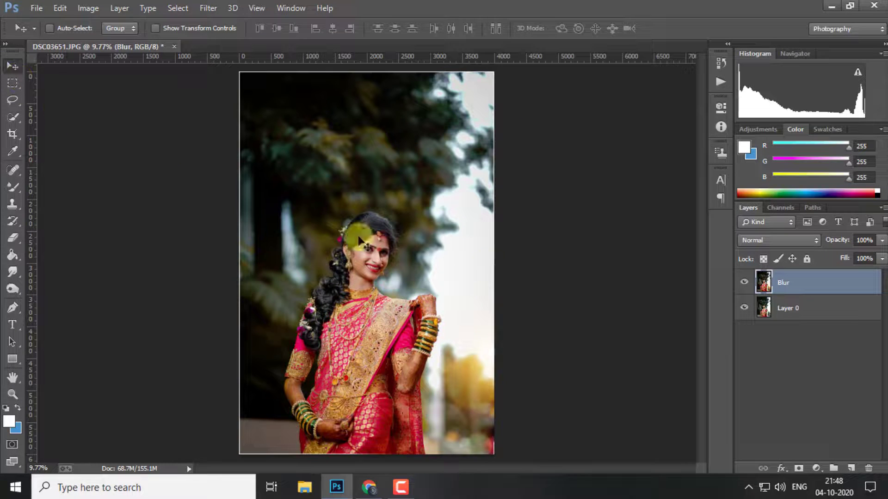
{"action": "right_click", "coordinate": [804, 287]}
{"action": "left_click", "coordinate": [569, 396]}
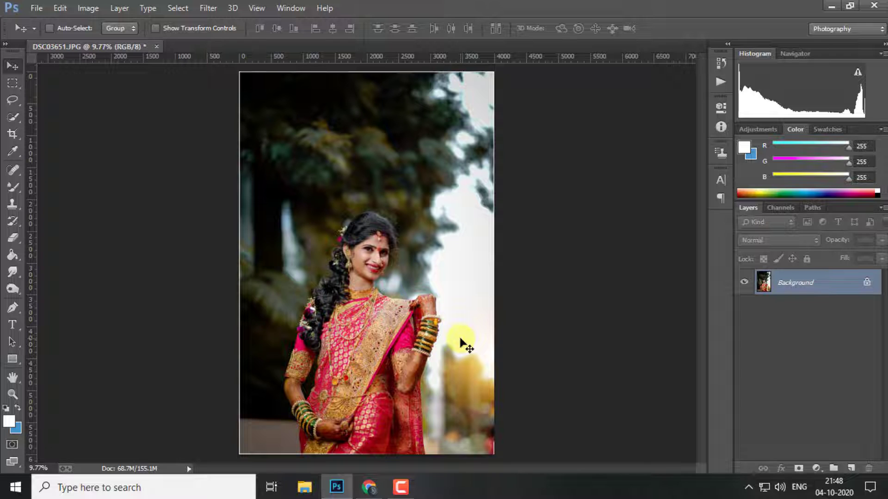